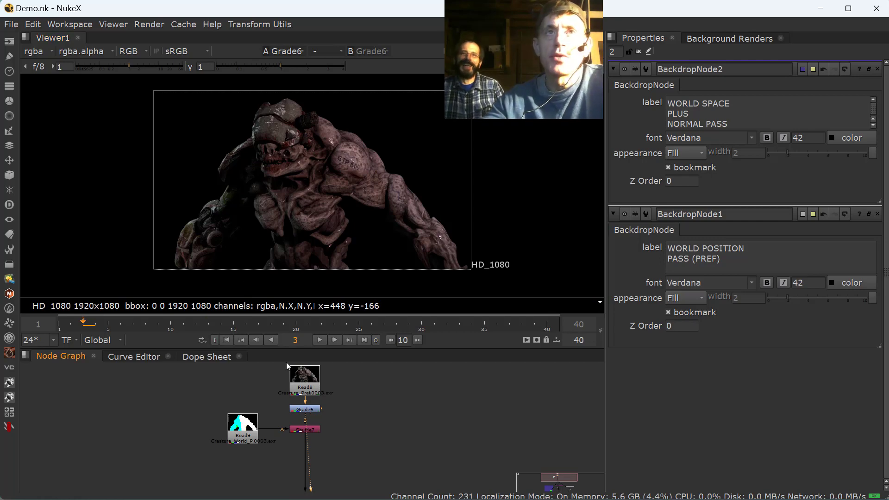
Display the creature's alpha layer in the viewer, then return the viewer to the rgba layer.
left_click(48, 51)
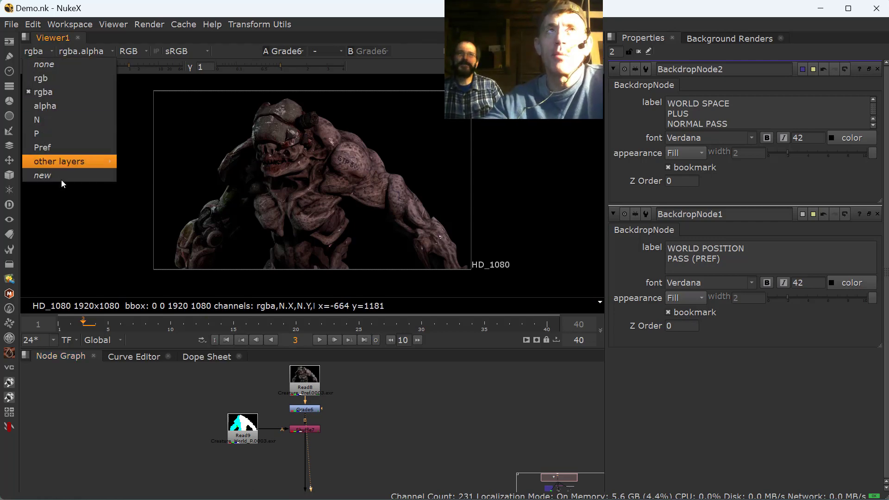
key("Escape")
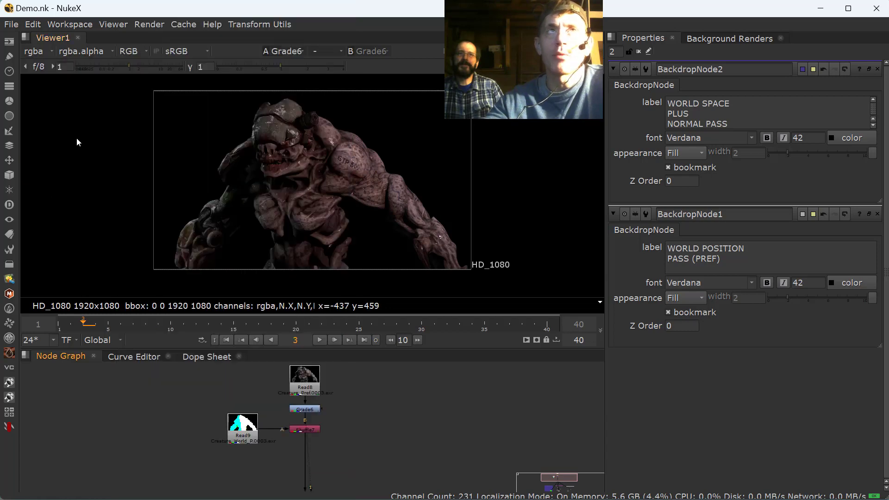
left_click(45, 53)
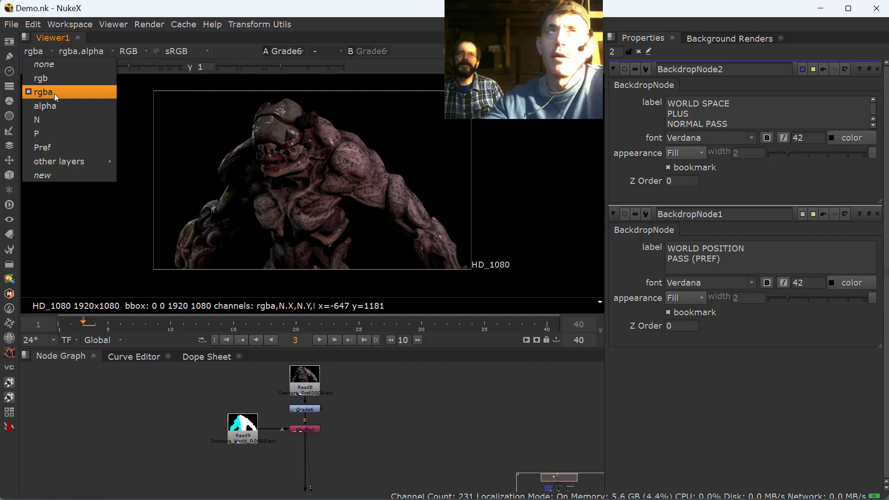
left_click(55, 108)
left_click(41, 55)
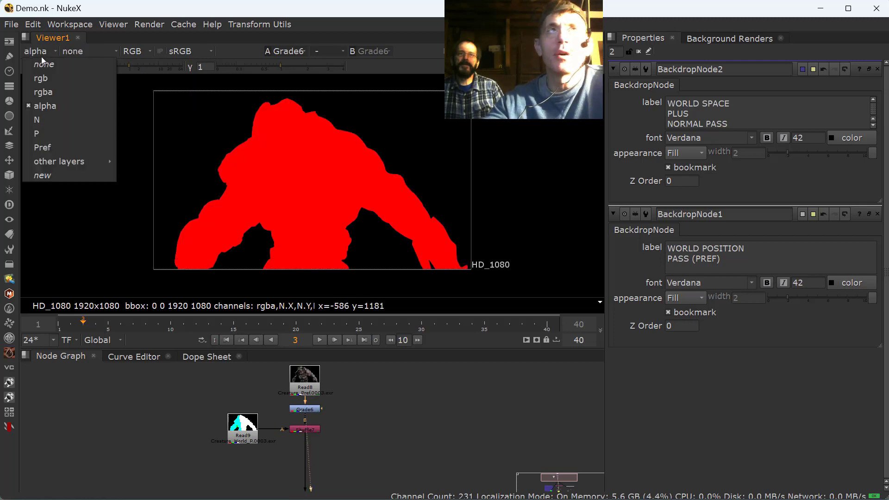
left_click(43, 92)
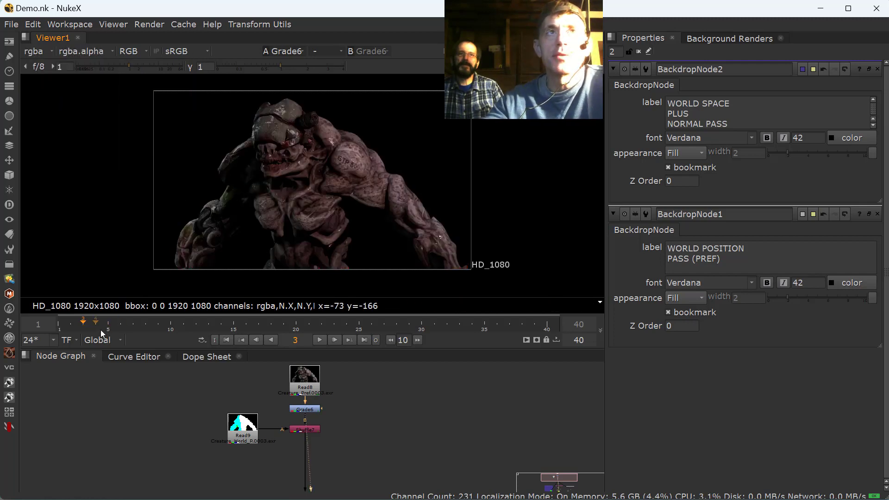
Set the timeline range to Visible, limit playback to frames 1 to 12, and scrub to frame 2.
scroll(97, 327, "down", 2)
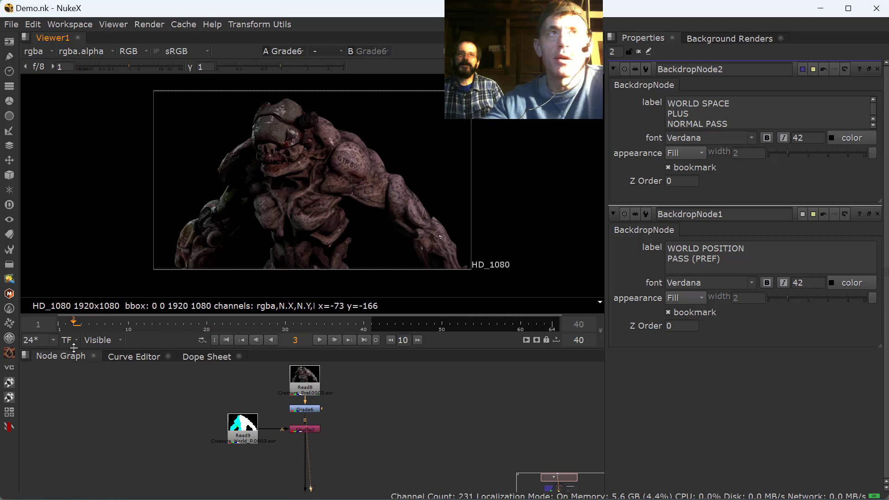
left_click(102, 340)
left_click(105, 367)
scroll(129, 326, "up", 3)
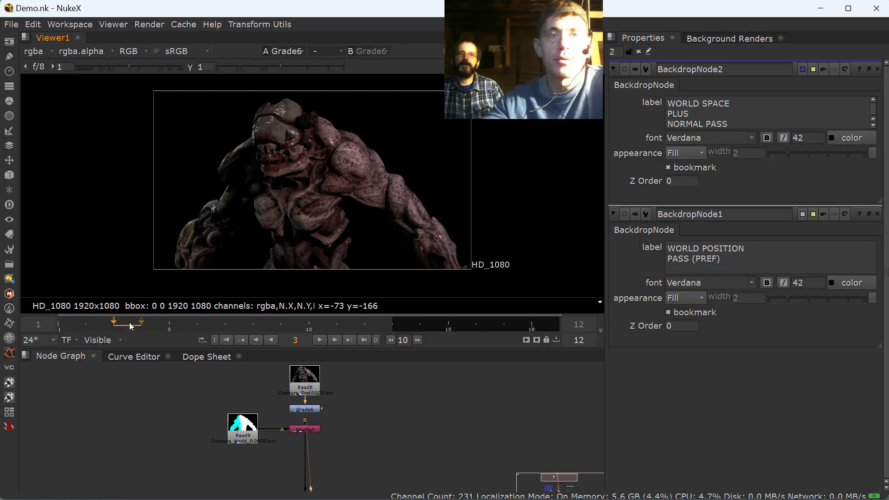
key("i")
left_click_drag(124, 326, 169, 327)
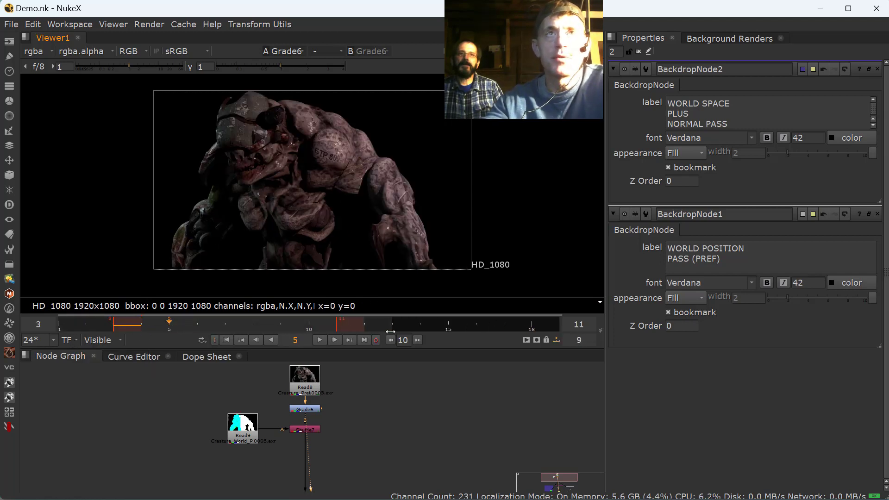
left_click_drag(112, 328, 59, 329)
mouse_move(145, 332)
left_mouse_down()
mouse_move(124, 328)
mouse_move(349, 327)
mouse_move(129, 327)
mouse_move(278, 327)
mouse_move(140, 327)
left_mouse_up()
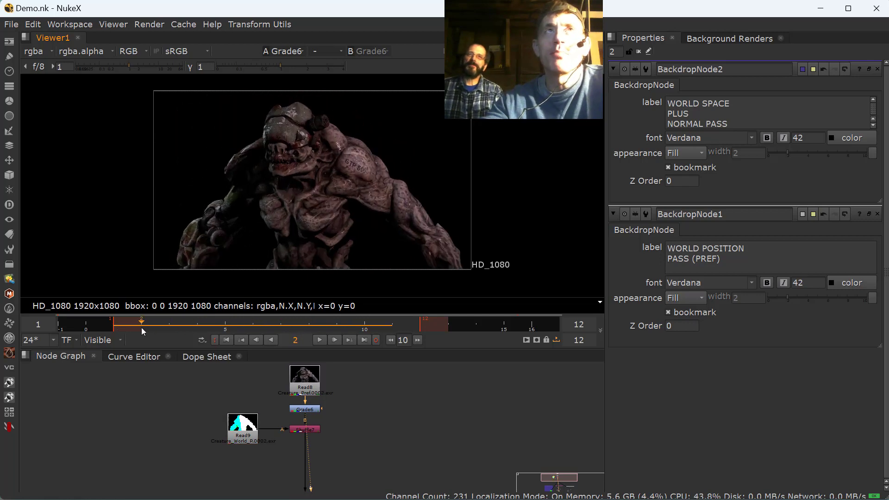
Display the normal pass layer N in the viewer and scrub to frame 4.
left_click(52, 54)
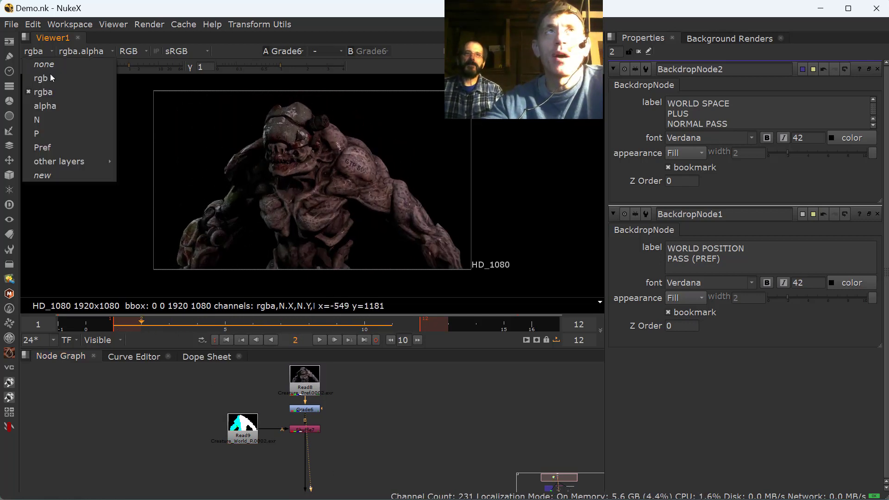
left_click(55, 120)
left_click_drag(164, 332, 189, 326)
Display the P layer with rgba.green as its alpha channel and step forward to frame 6.
left_click(32, 51)
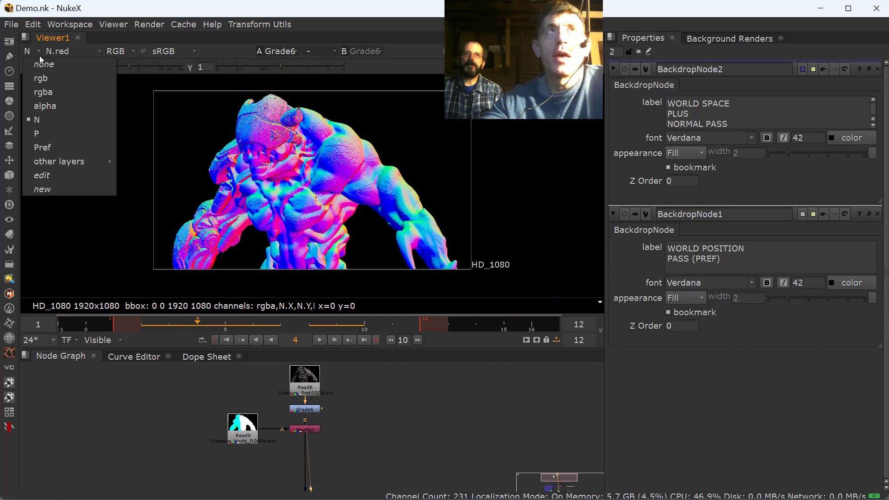
left_click(59, 132)
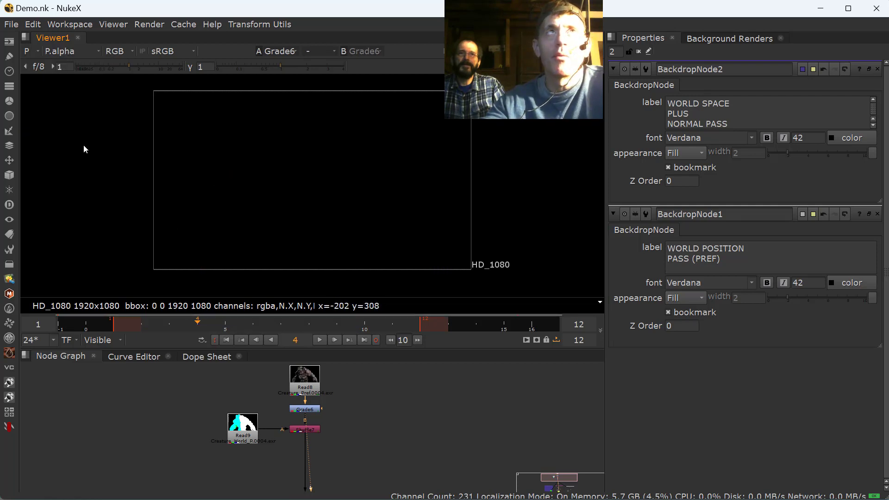
left_click(65, 51)
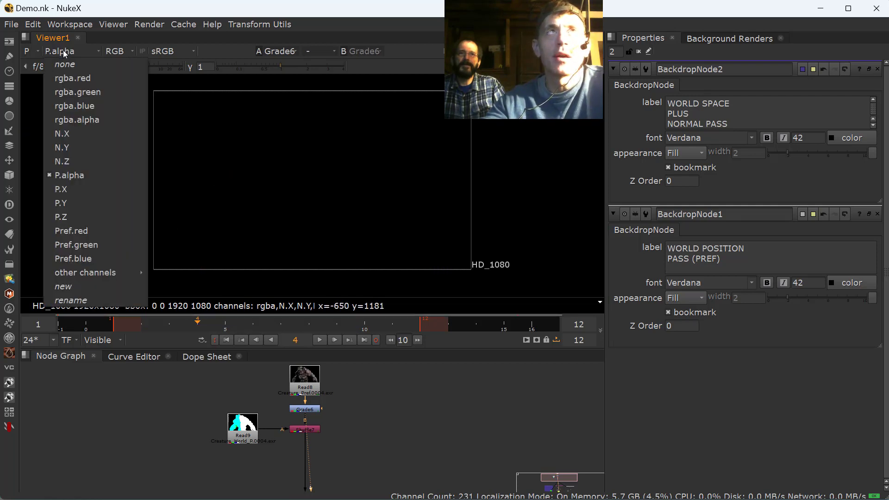
left_click(63, 78)
left_click(57, 53)
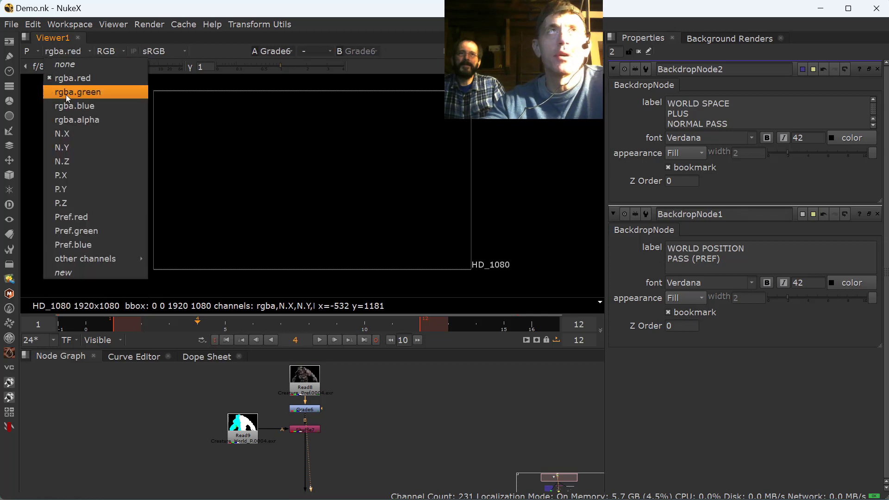
left_click(60, 89)
left_click(28, 51)
left_click(37, 133)
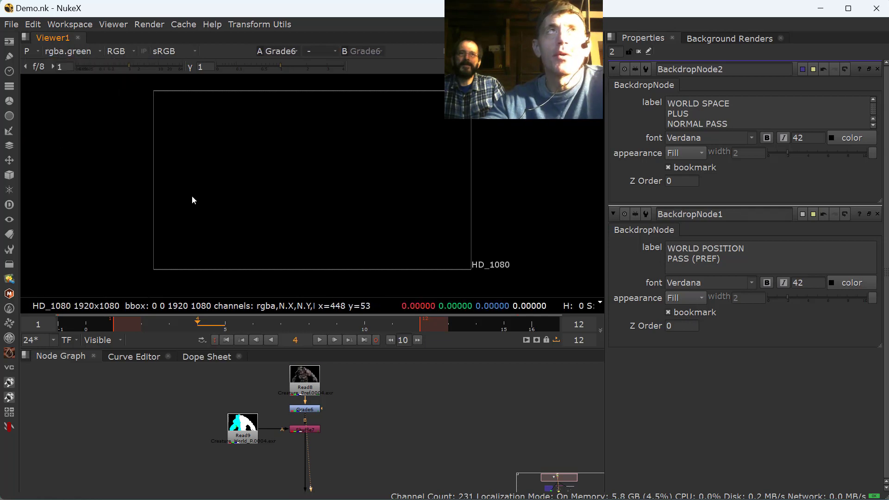
key("Right")
key("Right")
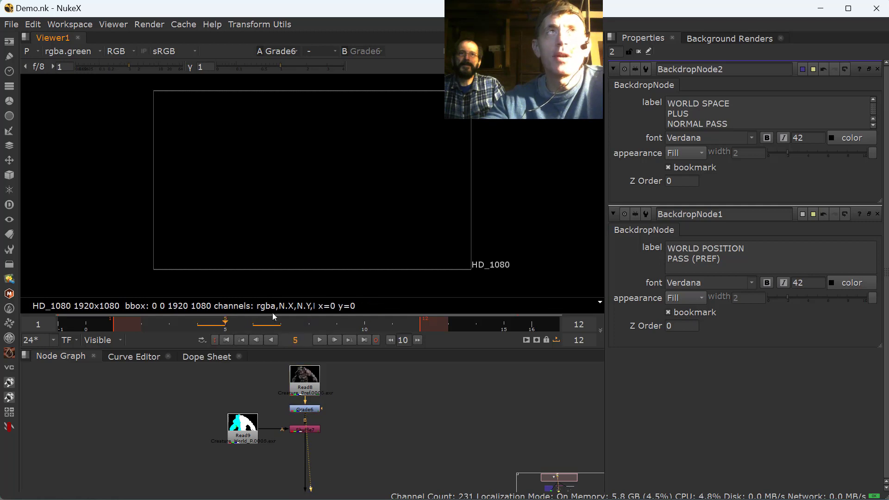
Display the Pref layer in the viewer and scrub through the frames to examine how its colours follow the creature.
left_click(35, 54)
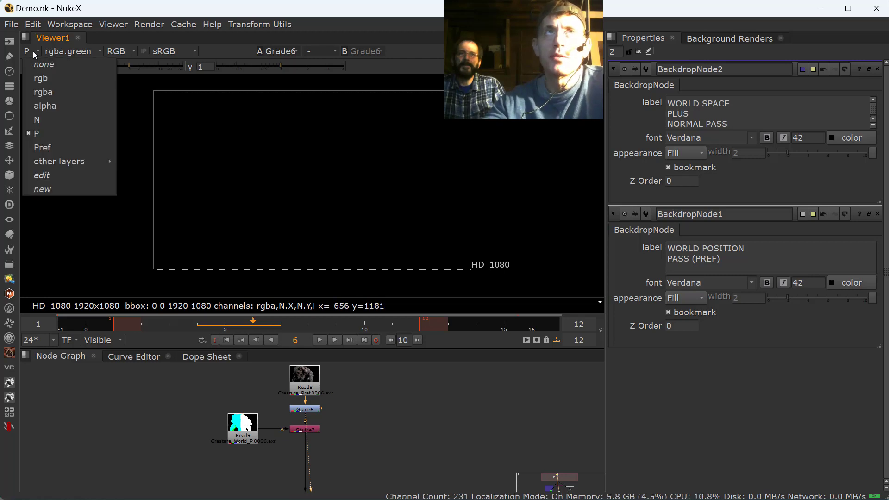
left_click(46, 147)
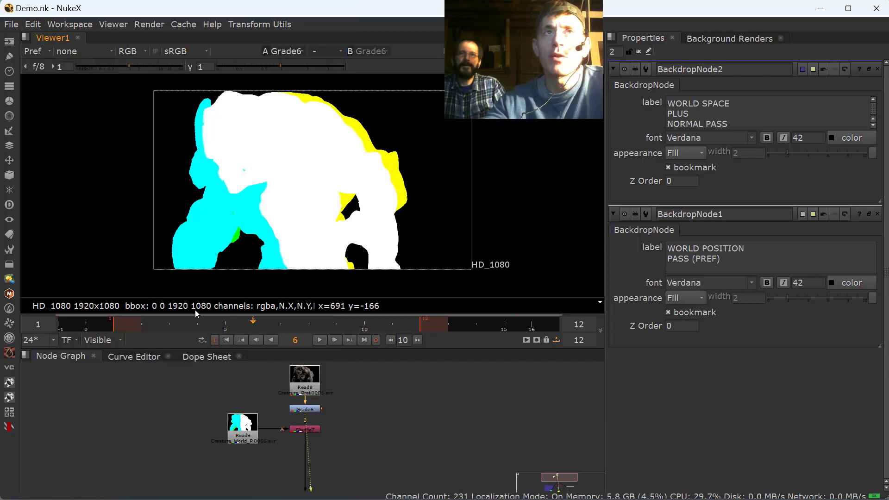
left_click_drag(172, 324, 130, 326)
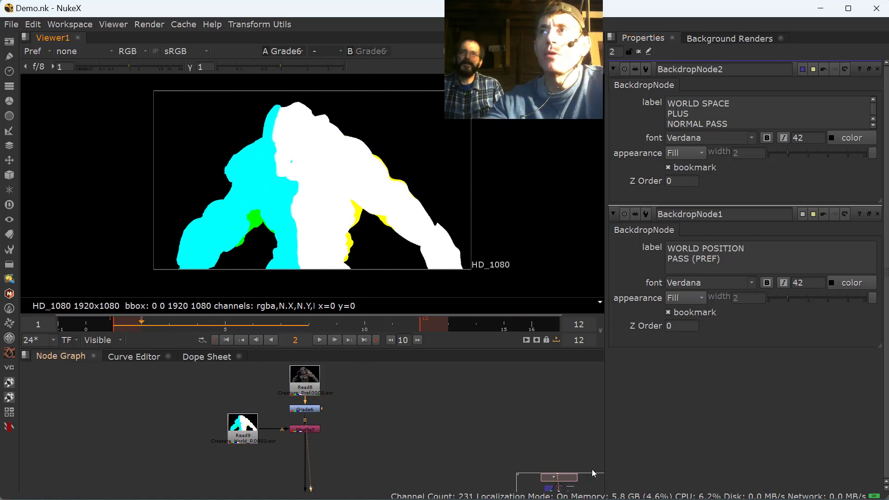
left_click_drag(204, 326, 121, 328)
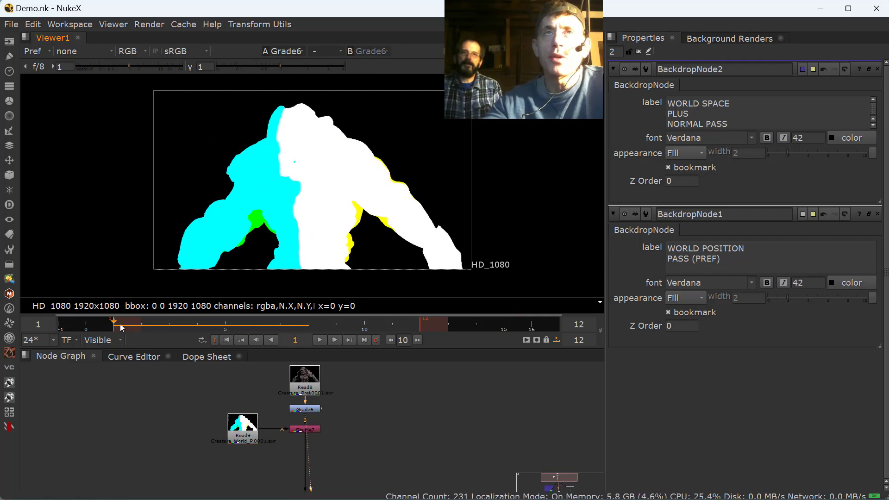
left_click_drag(181, 324, 123, 332)
left_click(240, 329)
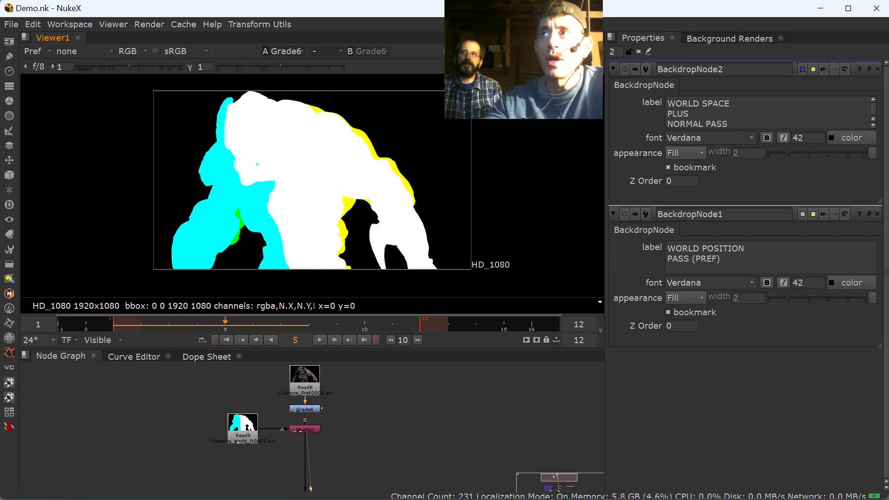
Switch to the browser and play the District 9 Nuke video, skipping ahead through the radial mask demonstration and pausing at 8:20.
key("alt+Tab")
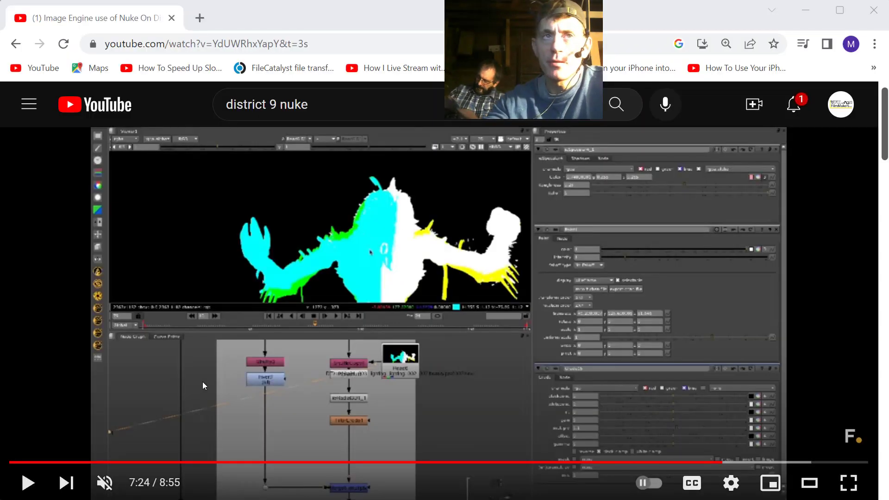
left_click(20, 485)
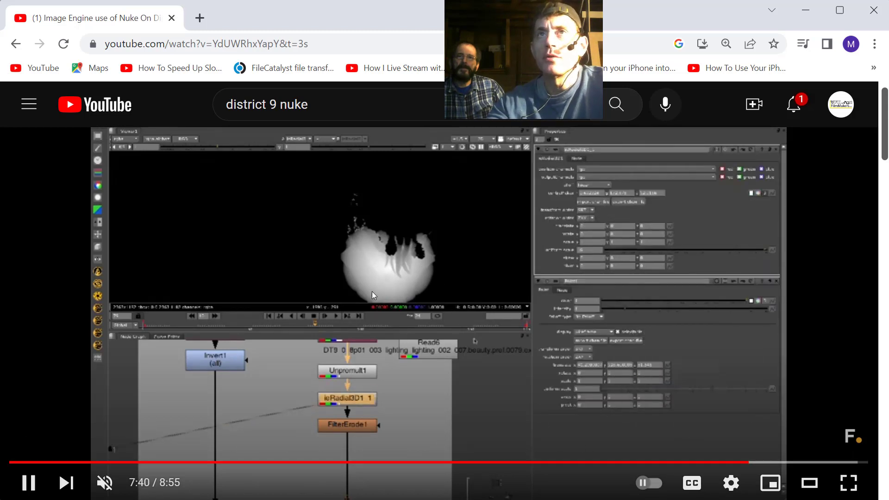
left_click(760, 461)
left_click(764, 462)
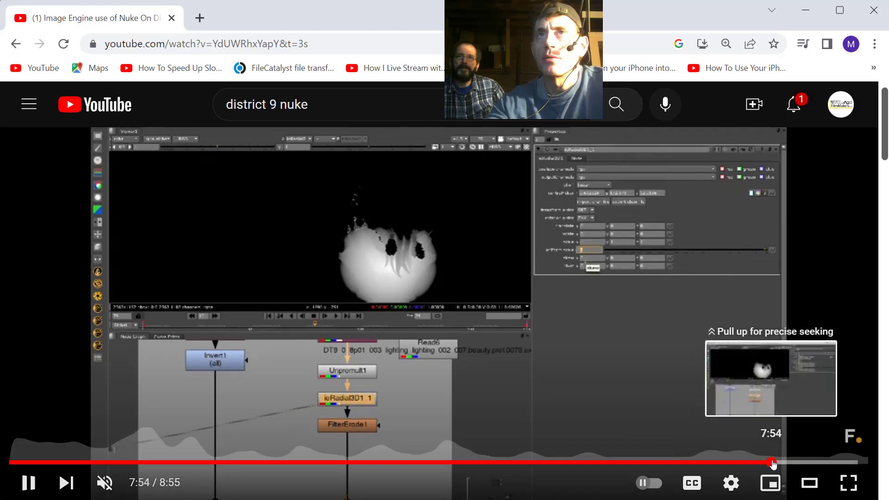
left_click(770, 462)
left_click(777, 462)
left_click(783, 462)
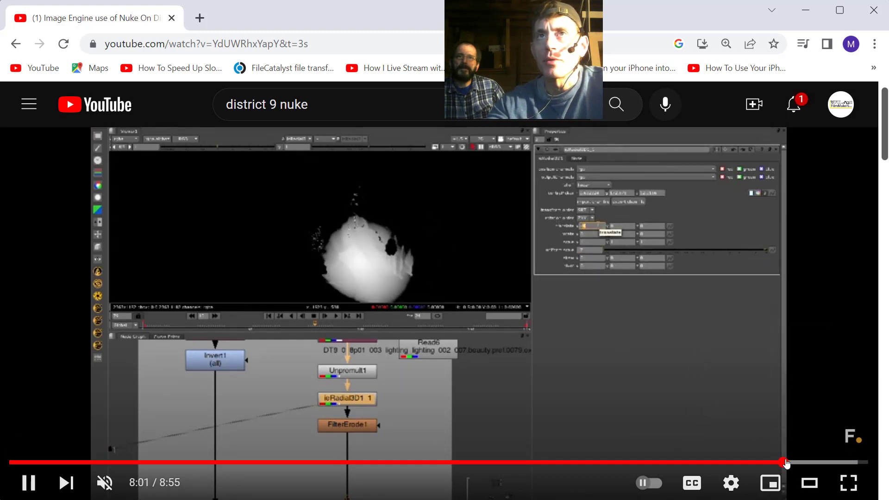
left_click(789, 462)
left_click(802, 461)
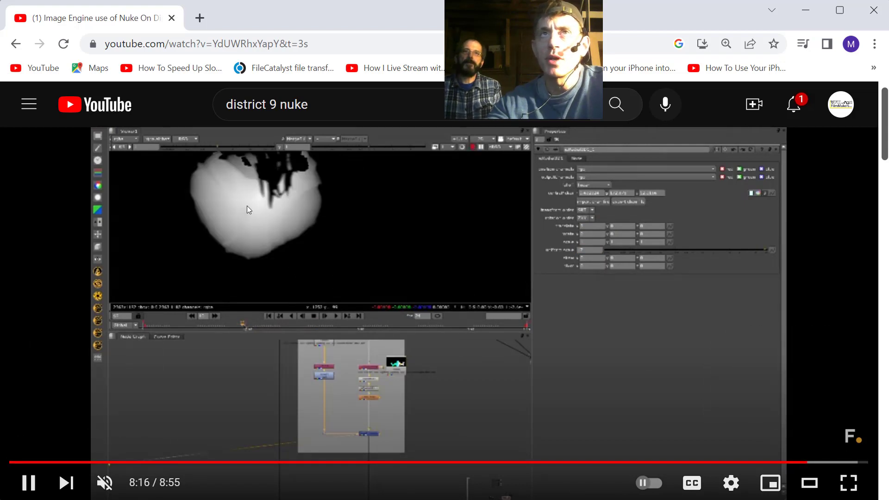
left_click(29, 484)
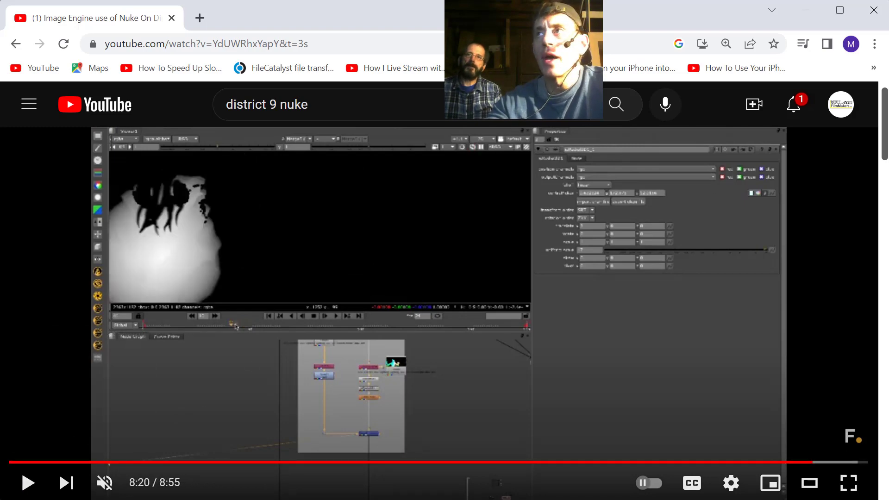
Return to NukeX and scrub the creature's Pref pass back and forth, ending on frame 5.
key("alt+Tab")
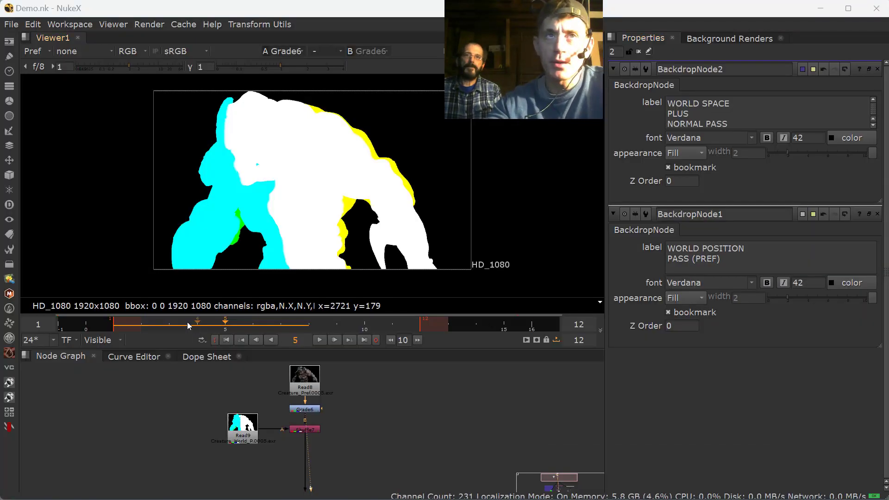
left_click_drag(187, 326, 225, 324)
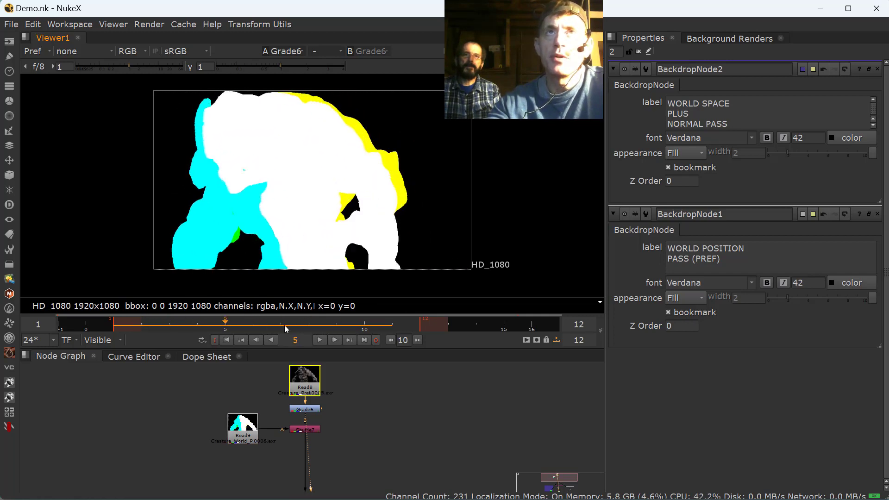
left_click_drag(285, 326, 227, 323)
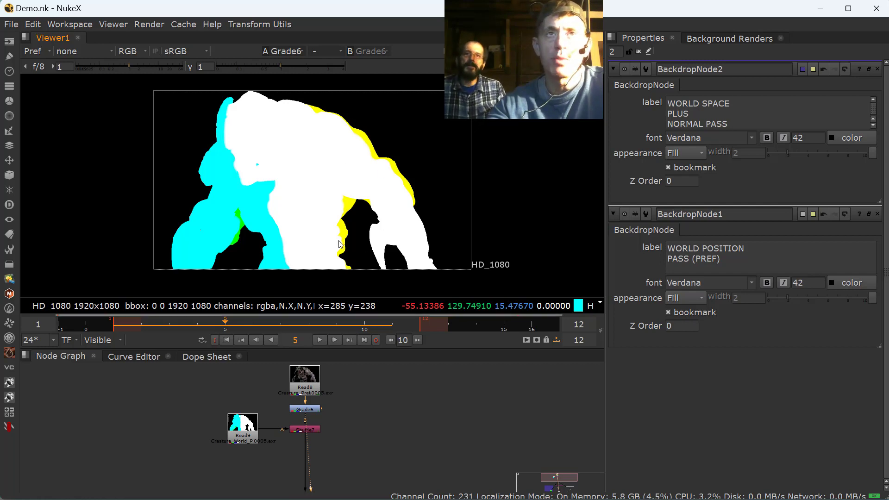
View the Read9 world position render in its rgba layer and scrub to frame 6 to examine the pass over time.
left_click(248, 430)
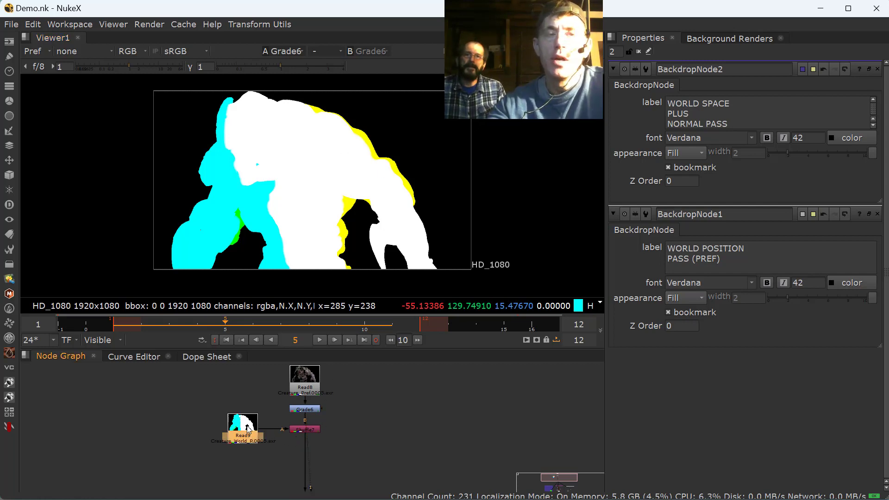
key("1")
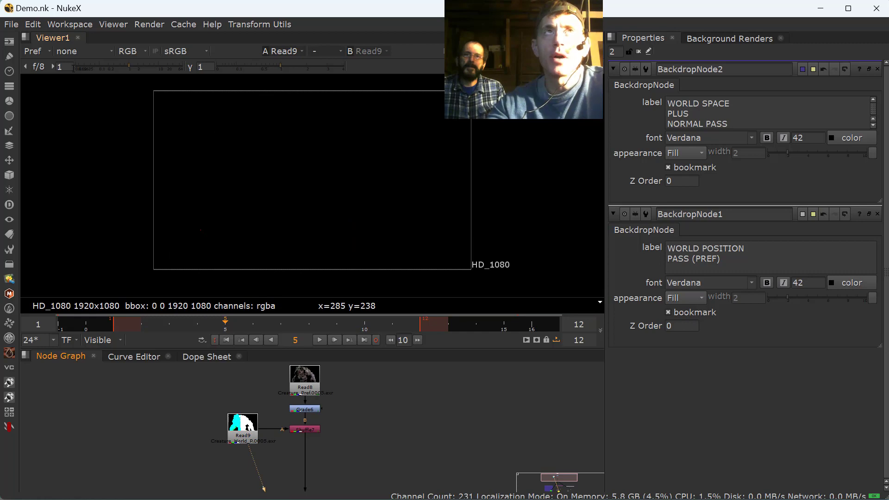
left_click(48, 53)
left_click(50, 88)
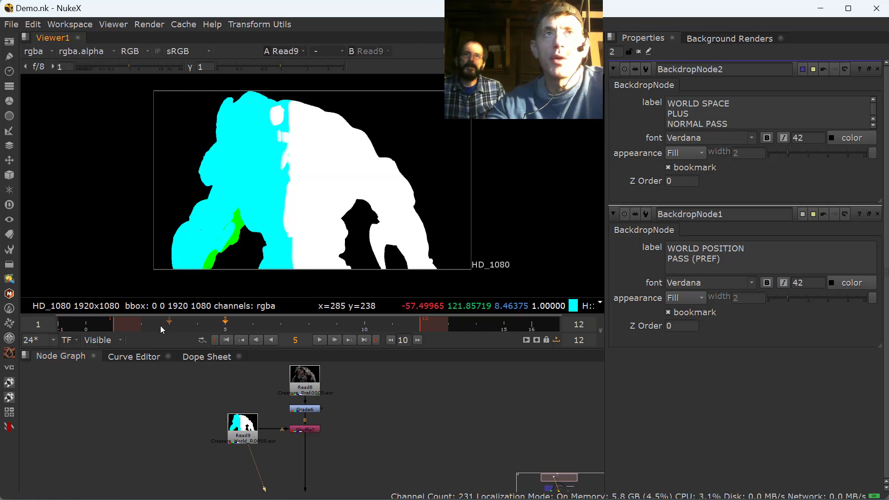
left_click_drag(149, 328, 254, 332)
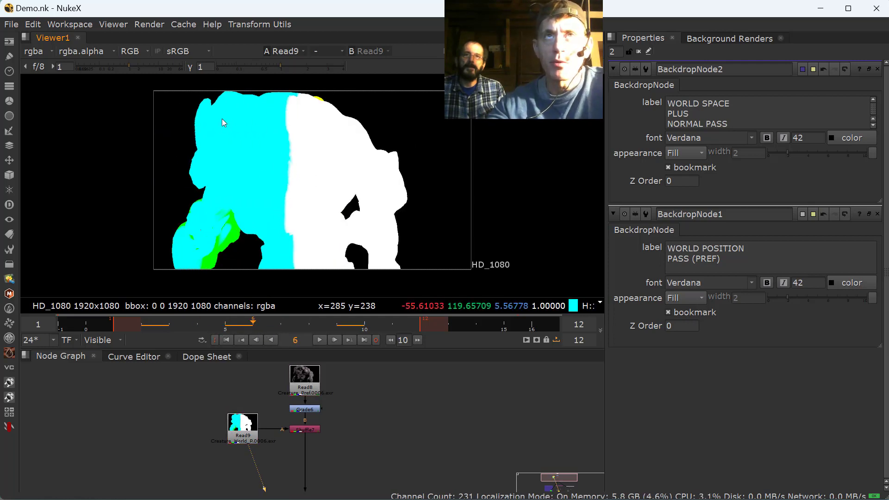
left_click_drag(229, 336, 253, 329)
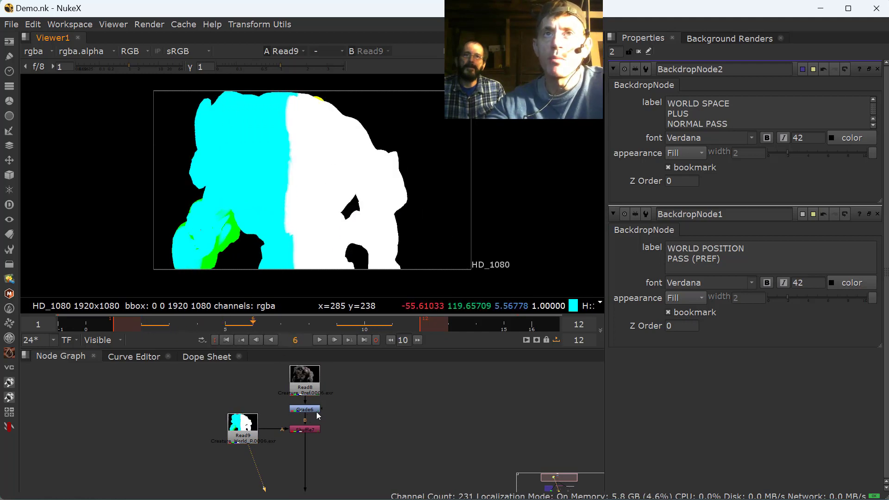
Open the Shuffle7 settings, view its output and show the N layer, scrubbing the frames to examine the normal pass.
double_click(304, 430)
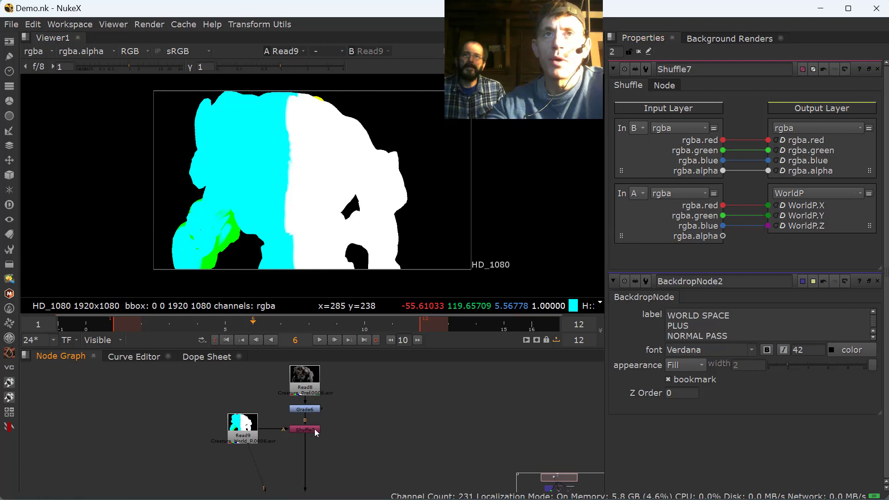
key("1")
left_click(45, 52)
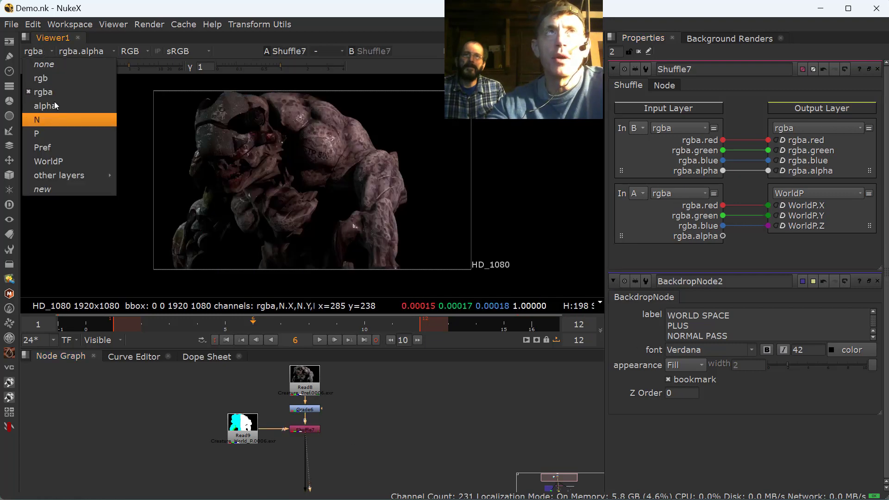
left_click(52, 119)
left_click_drag(181, 321, 258, 326)
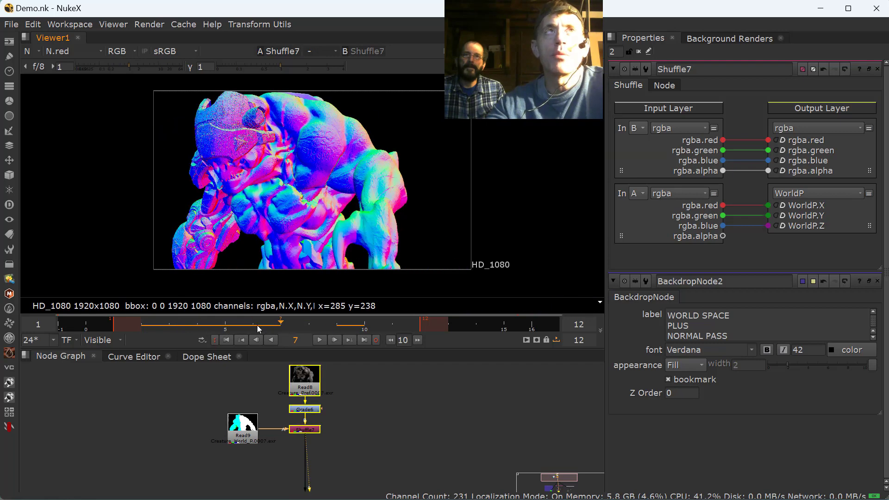
Display Shuffle7's P layer followed by its Pref layer, stepping back to frame 5.
left_click(40, 52)
left_click(74, 52)
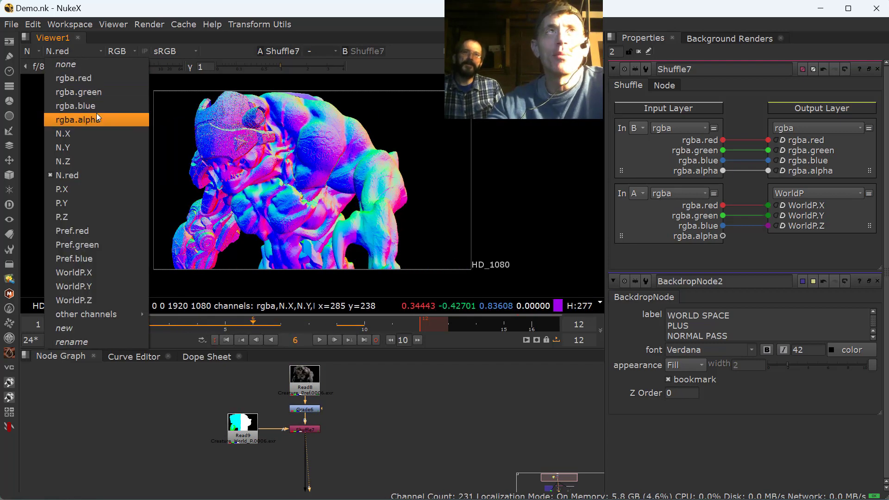
left_click(77, 120)
left_click(36, 52)
left_click(47, 134)
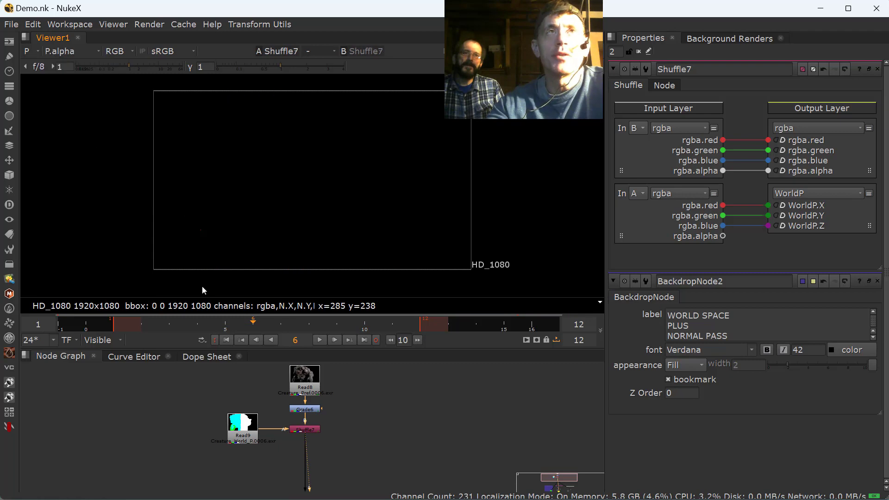
left_click(37, 53)
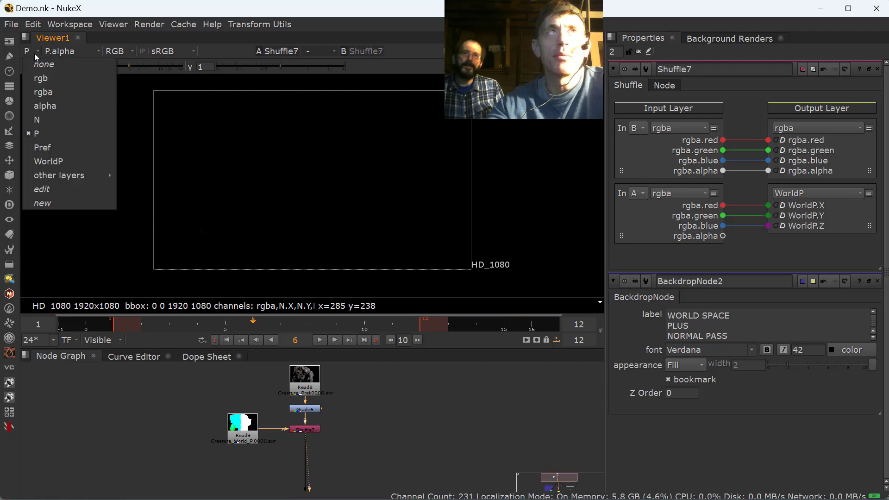
left_click(48, 148)
key("Left")
Compare the WorldP layer on frames 4 and 5, and return the viewer to the rgba layer.
left_click(37, 52)
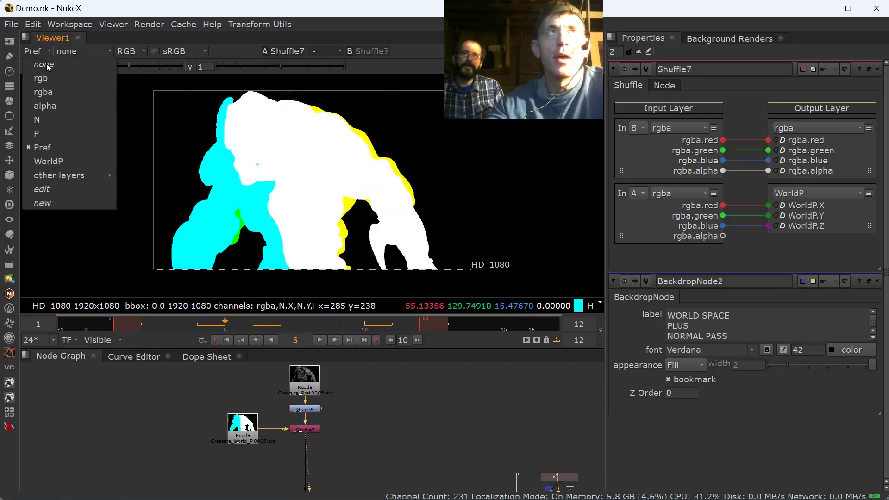
left_click(48, 161)
key("Left")
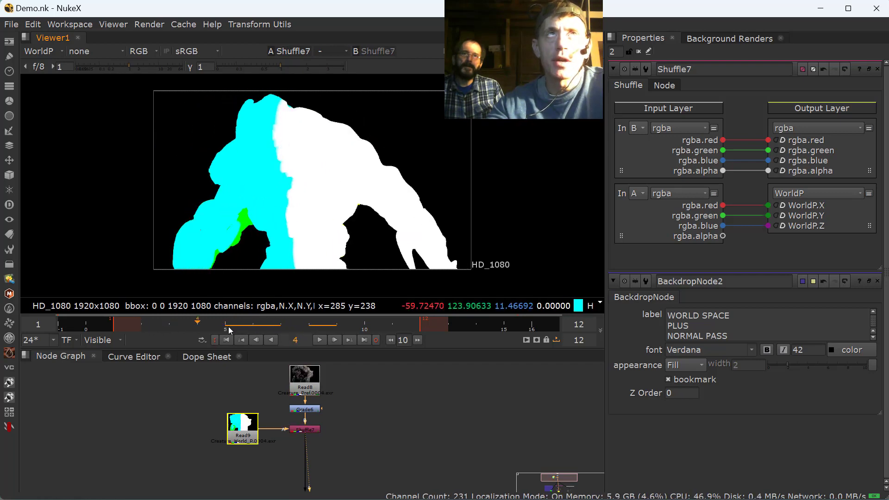
left_click(230, 330)
left_click(54, 50)
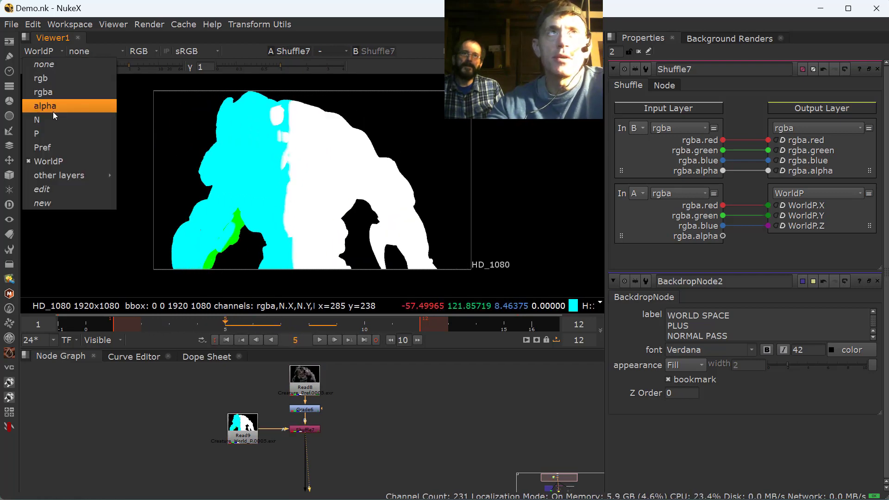
left_click(46, 93)
Examine the PN_Matte1 node in the WORLD SPACE PLUS NORMAL PASS backdrop and the neighbouring aPMatte4 node.
scroll(319, 402, "down", 3)
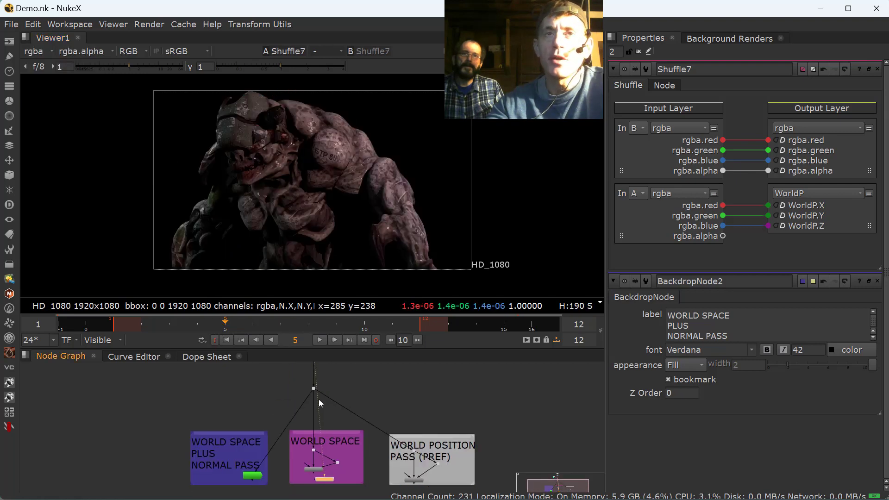
scroll(307, 427, "up", 8)
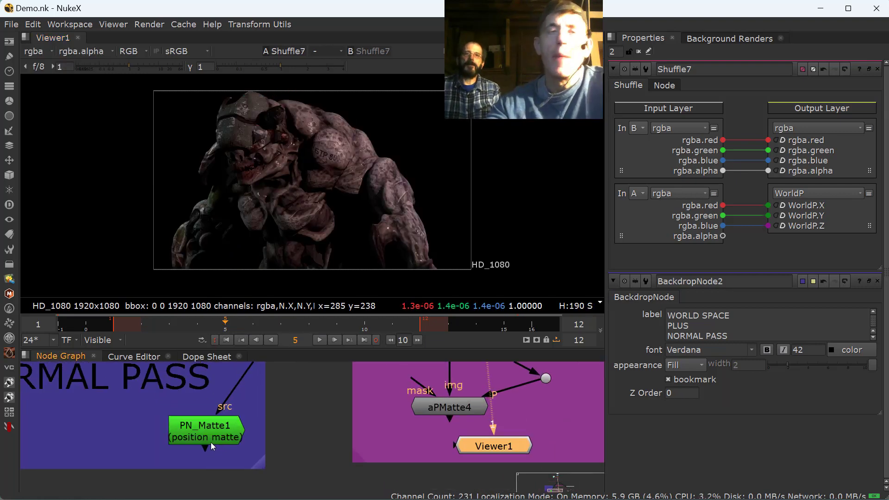
scroll(199, 433, "up", 2)
left_click(200, 432)
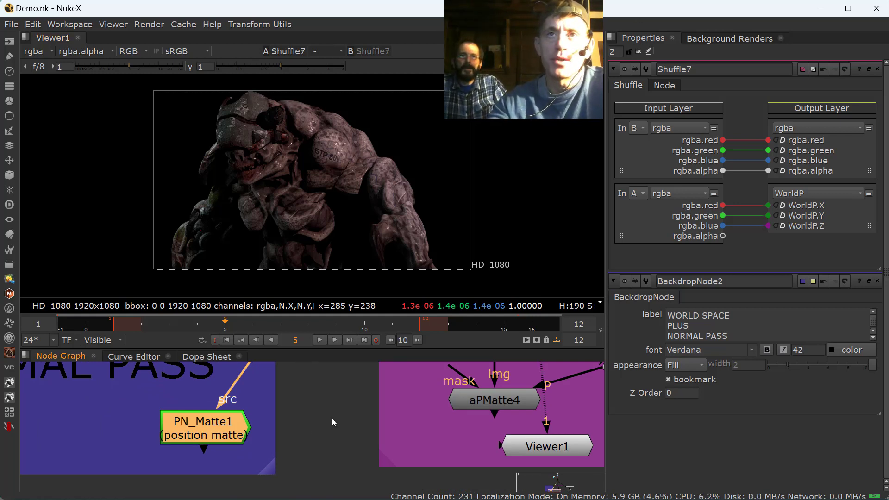
scroll(331, 418, "down", 2)
middle_click_drag(331, 418, 256, 437)
scroll(320, 425, "up", 2)
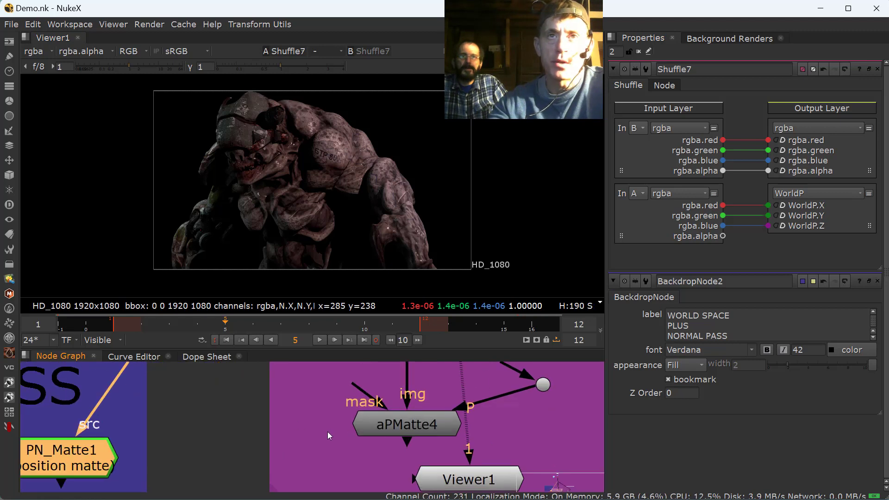
scroll(342, 436, "down", 1)
Move Viewer1 away from aPMatte4, and nudge the PN_Matte1 and aPMatte4 nodes slightly within their backdrops.
left_click_drag(468, 466, 529, 457)
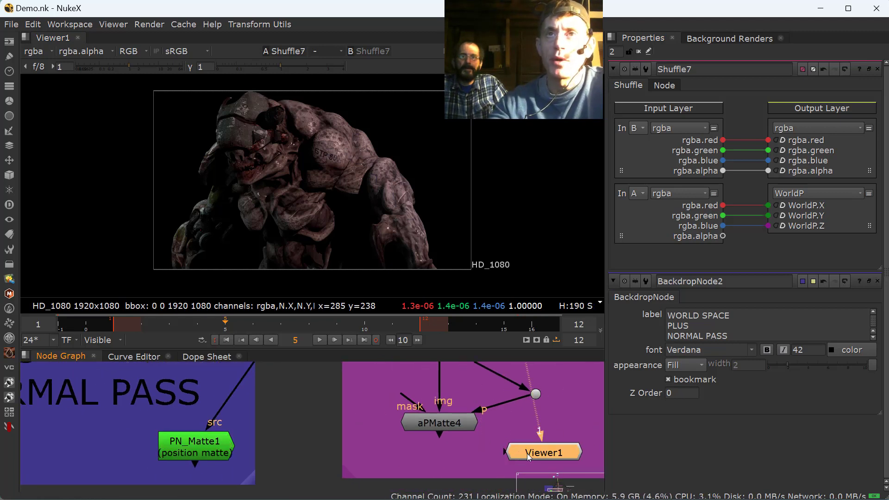
left_click_drag(210, 452, 214, 451)
left_click(432, 431)
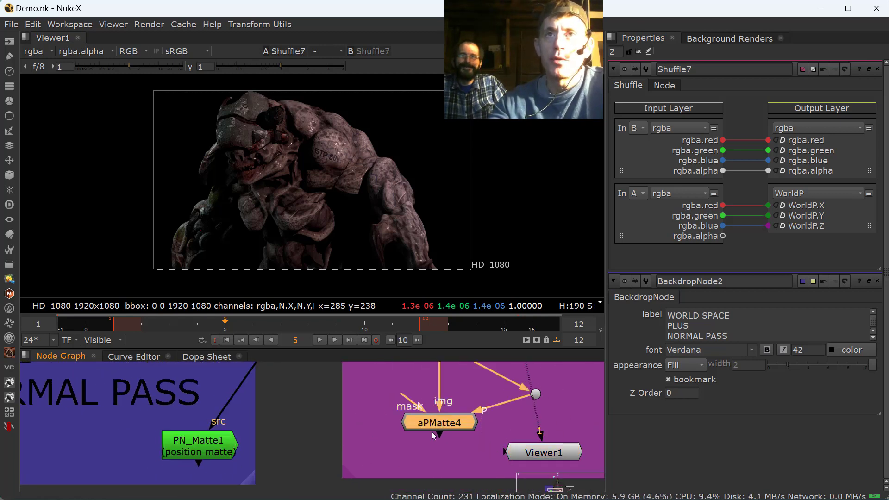
left_click_drag(431, 432, 430, 438)
left_click(353, 447)
left_click(432, 433)
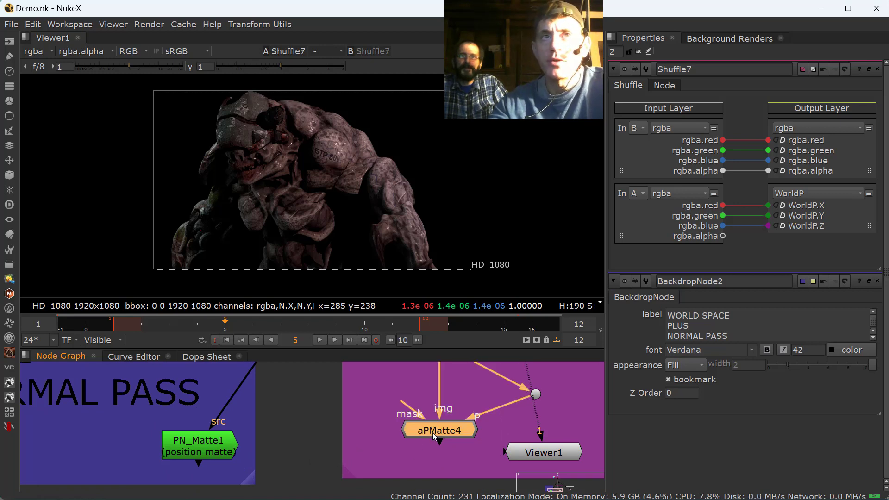
left_click(202, 452)
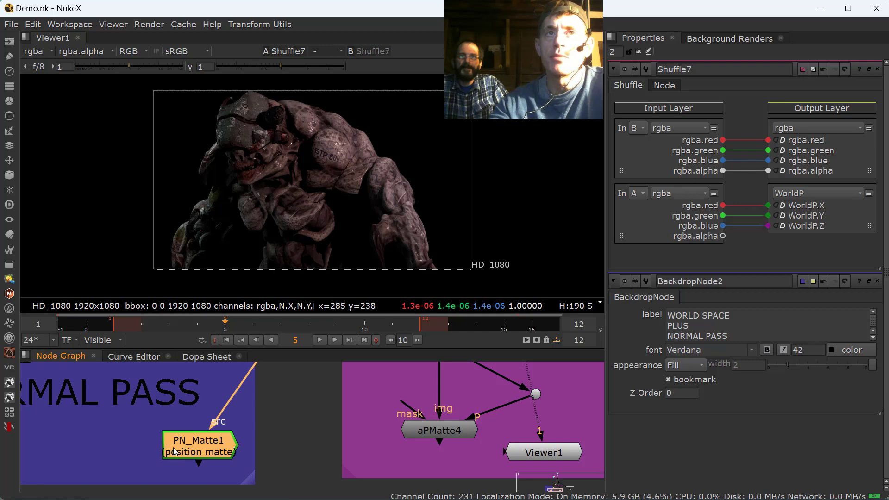
Open the aPMatte4 settings and compare its setup with the aPMatte3 node in the WORLD POSITION PASS (PREF) backdrop.
middle_click_drag(258, 454, 129, 443)
scroll(142, 445, "up", 4)
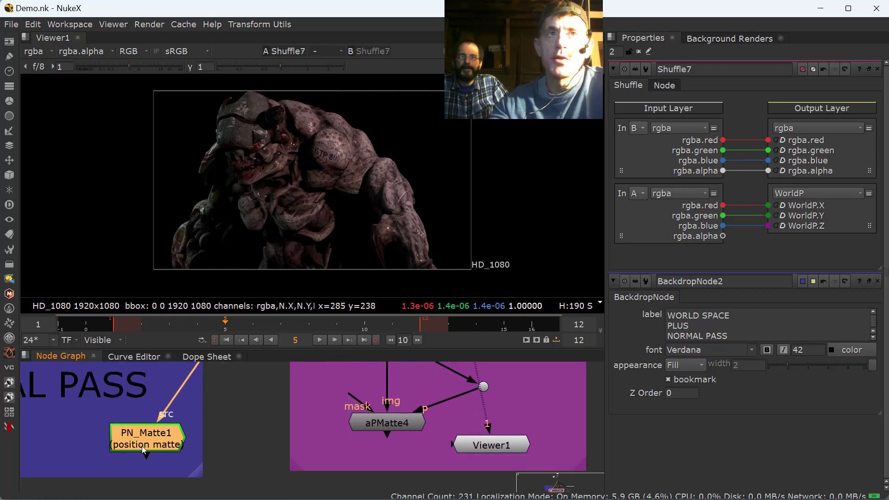
scroll(346, 432, "down", 2)
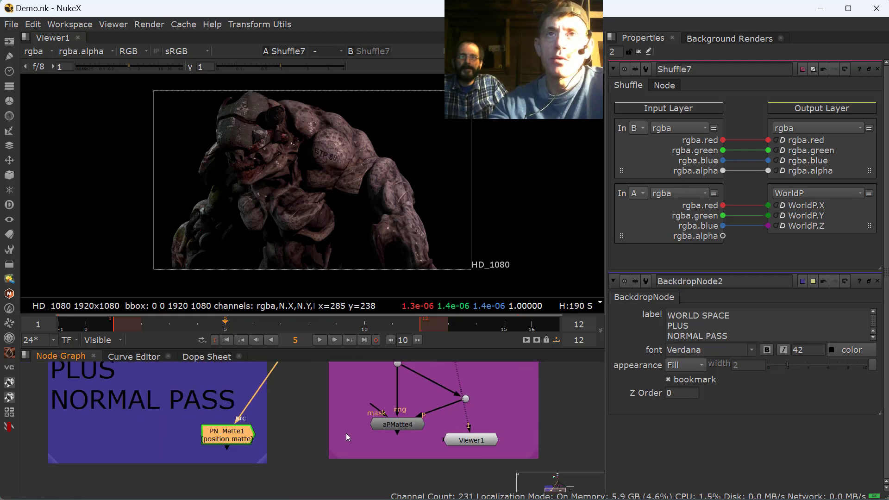
middle_click_drag(346, 432, 196, 433)
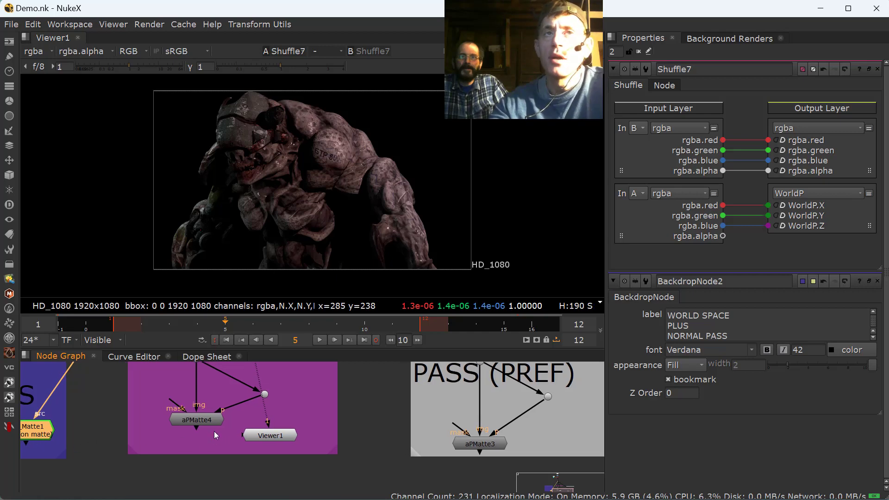
double_click(209, 418)
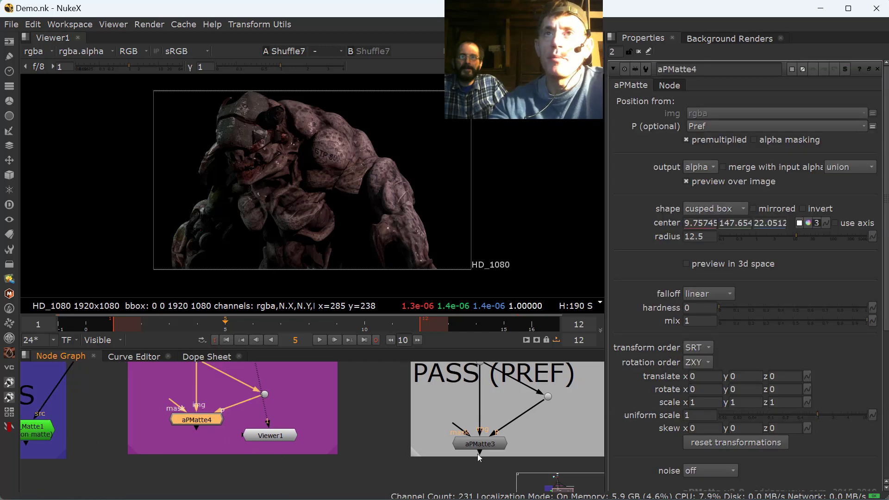
left_click(476, 442)
scroll(476, 436, "down", 3)
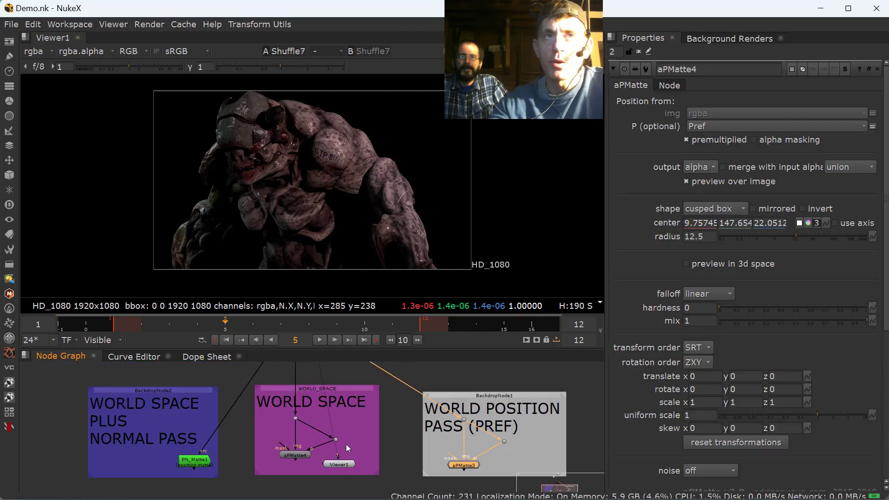
middle_click_drag(346, 444, 343, 443)
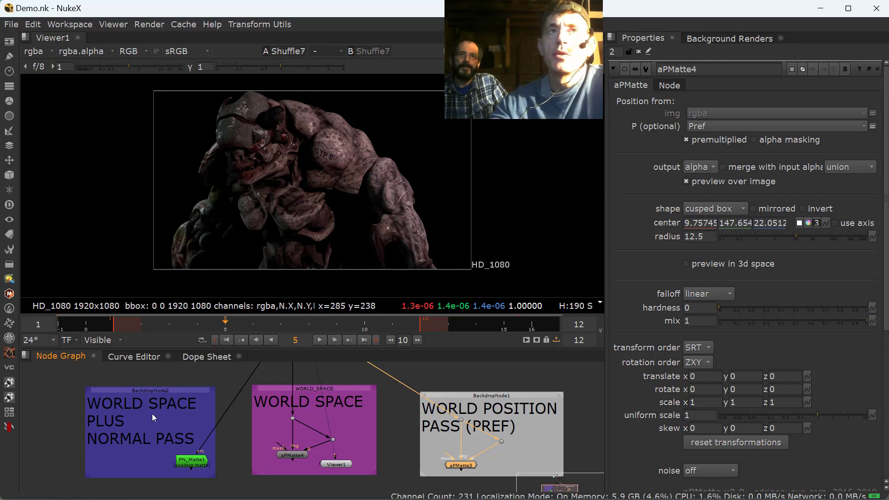
View the PN_Matte1 node's output in the viewer and open its settings.
scroll(152, 413, "up", 5)
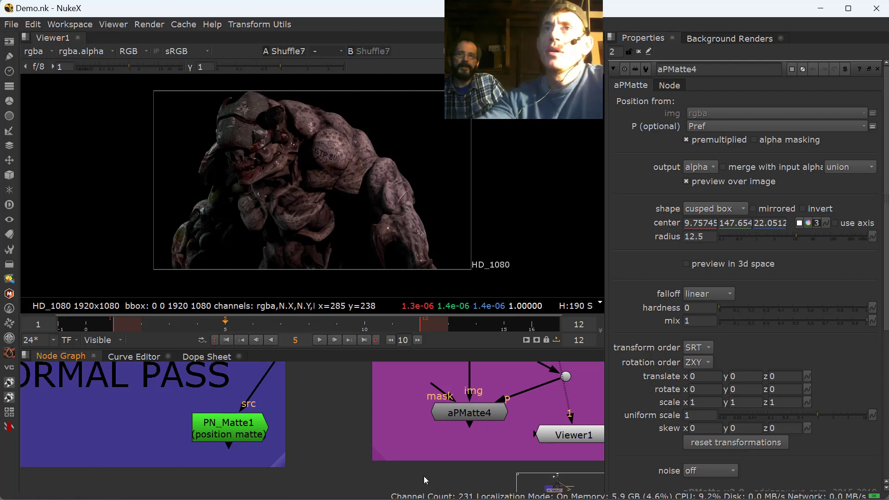
left_click(226, 426)
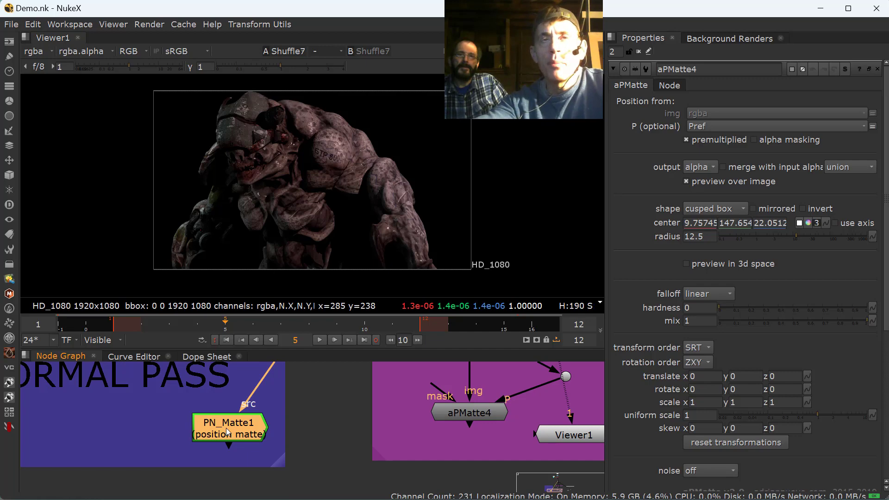
key("1")
double_click(226, 427)
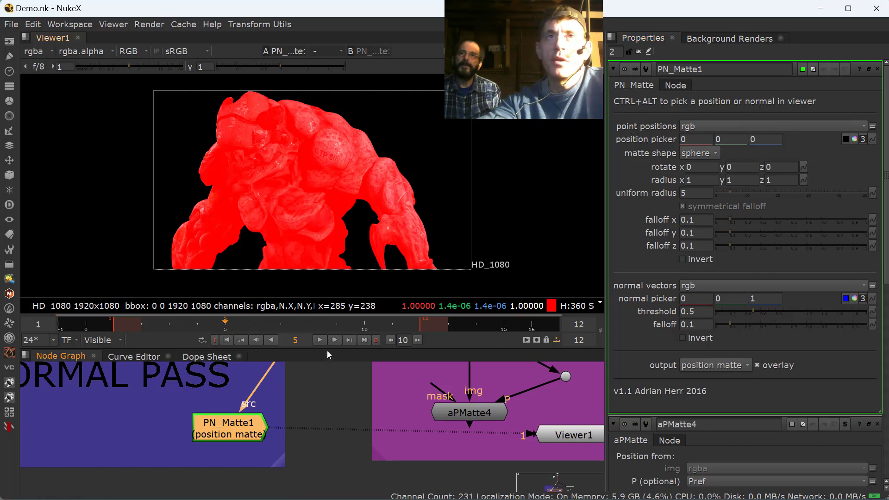
middle_click_drag(253, 403, 241, 433)
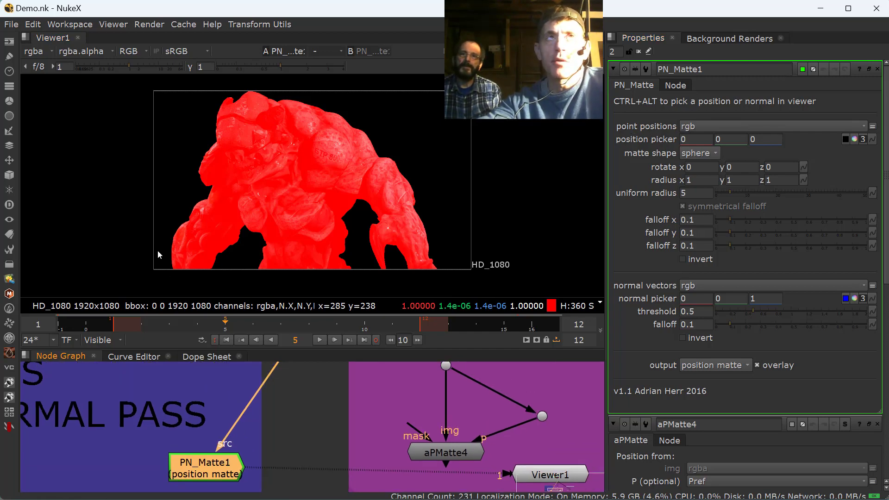
Look through the layers available in the viewer for PN_Matte1, including the other layers list.
left_click(41, 51)
mouse_move(65, 175)
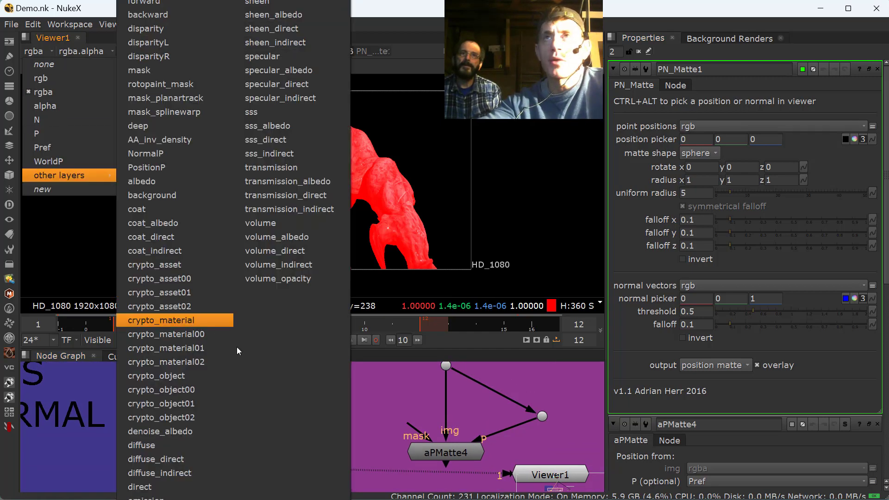
left_click(495, 369)
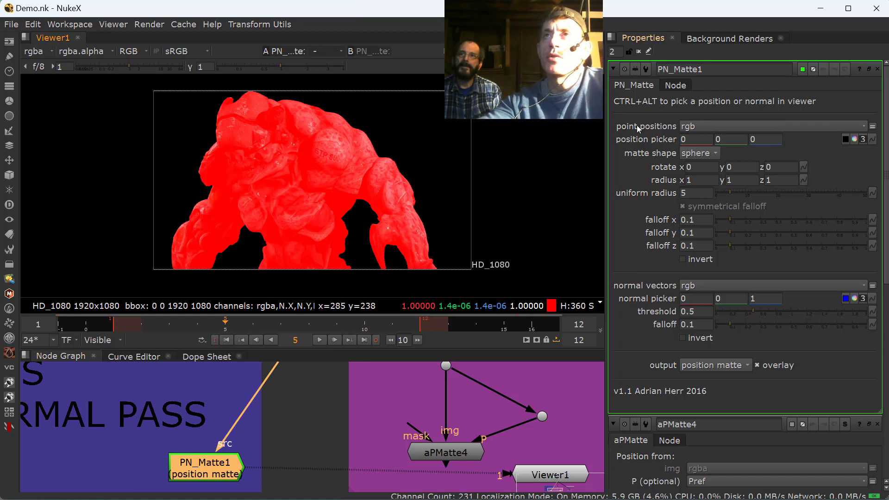
Set PN_Matte1's point positions to WorldP and normal vectors to N, and review the output types, choosing position matte.
left_click(701, 122)
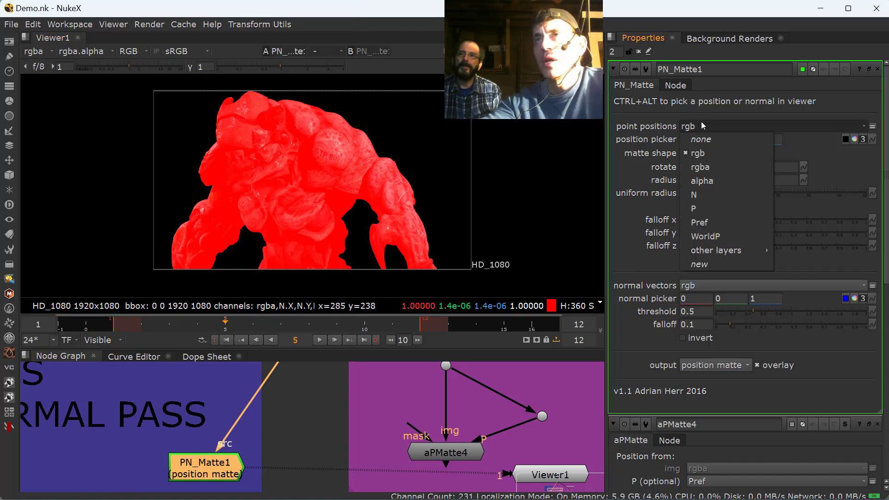
left_click(721, 237)
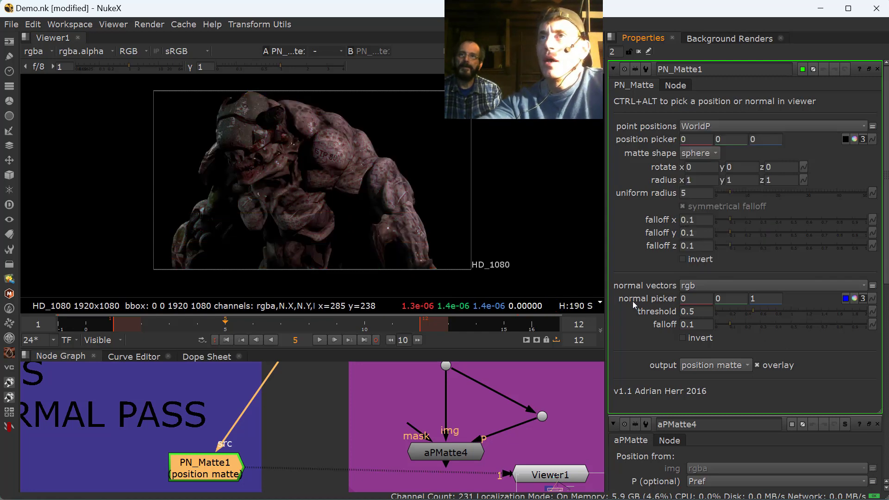
left_click(722, 285)
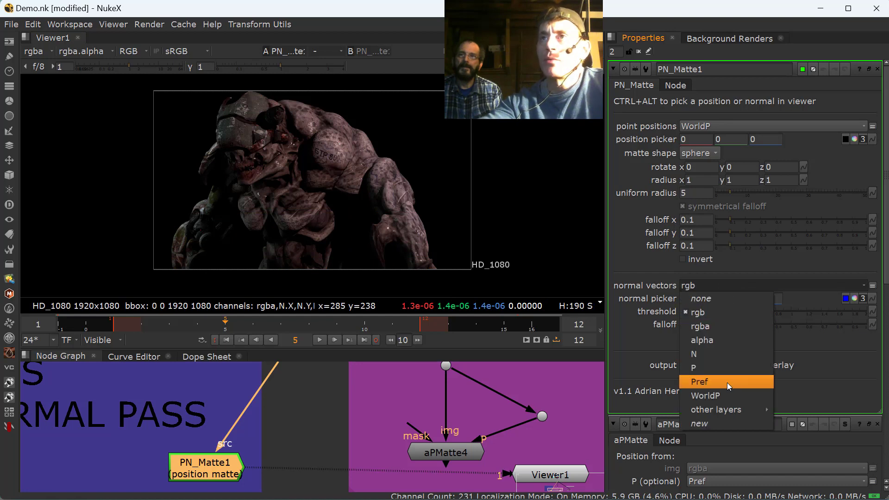
left_click(726, 355)
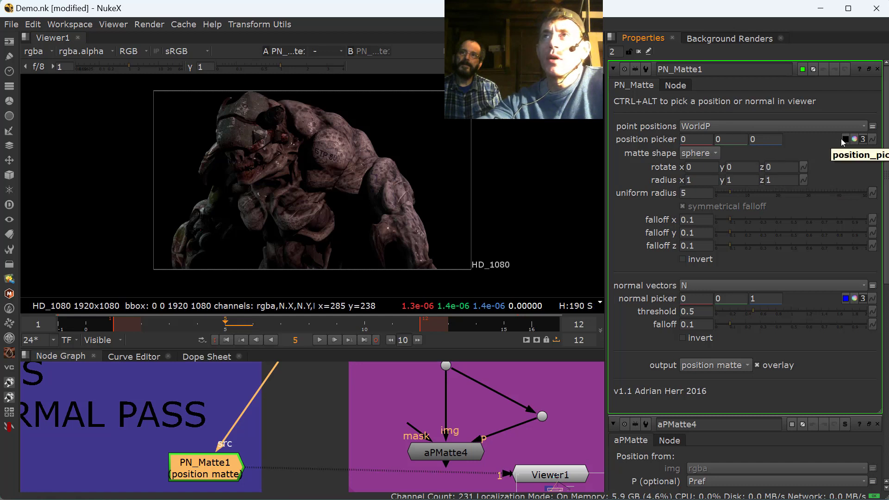
left_click(721, 365)
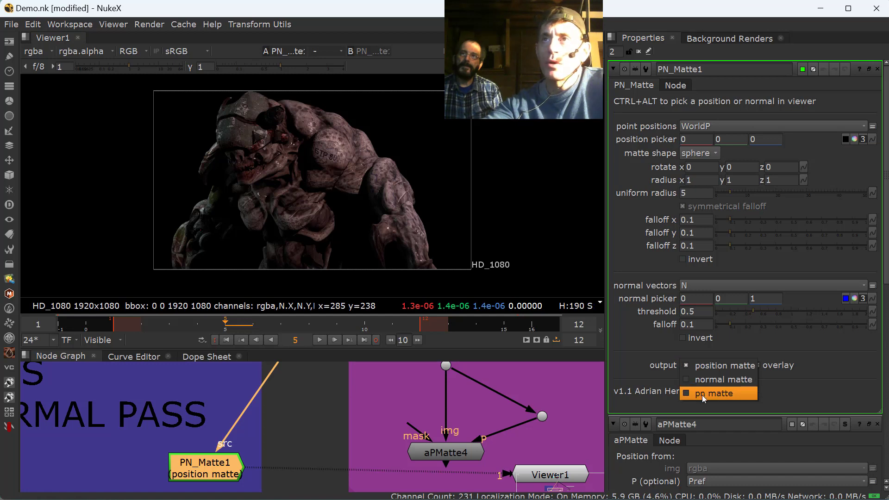
left_click(715, 366)
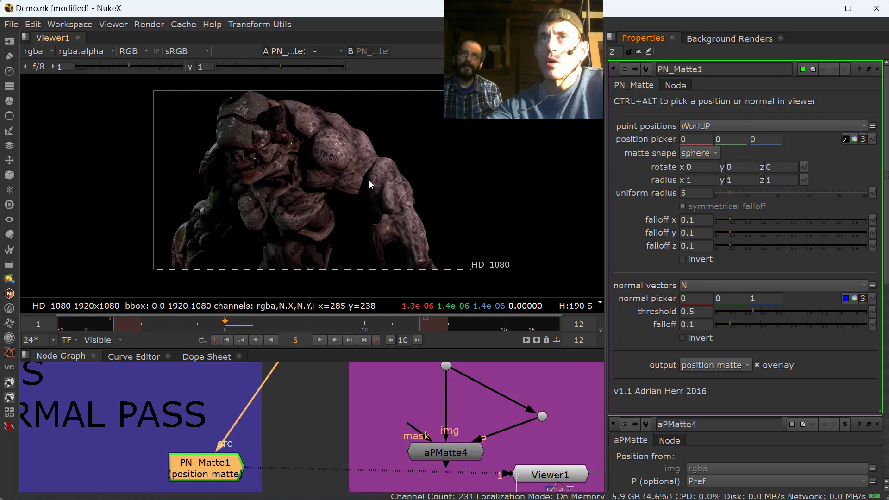
Pick the position matte's center on the creature's shoulder, set the uniform radius to 23, and check the matte in alpha at frame 4.
left_click(341, 157, "ctrl+alt")
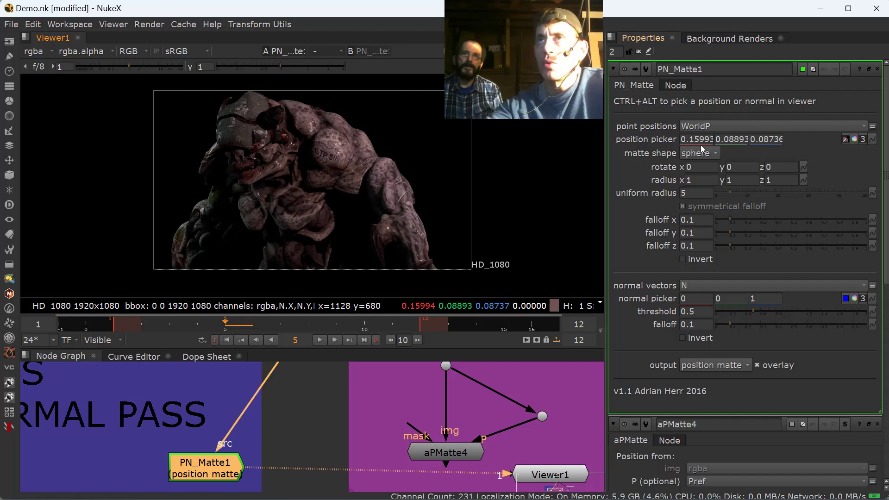
left_click_drag(350, 164, 333, 153, "ctrl+alt")
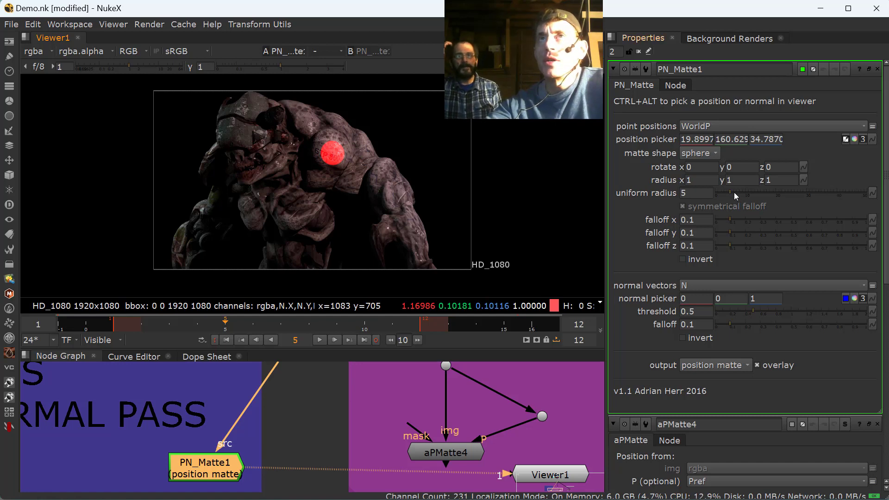
left_click_drag(734, 193, 785, 192)
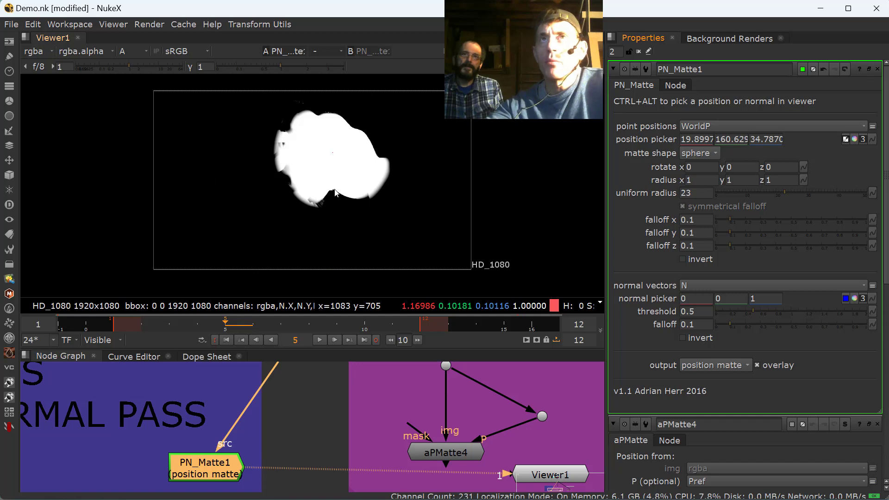
left_click_drag(235, 326, 204, 325)
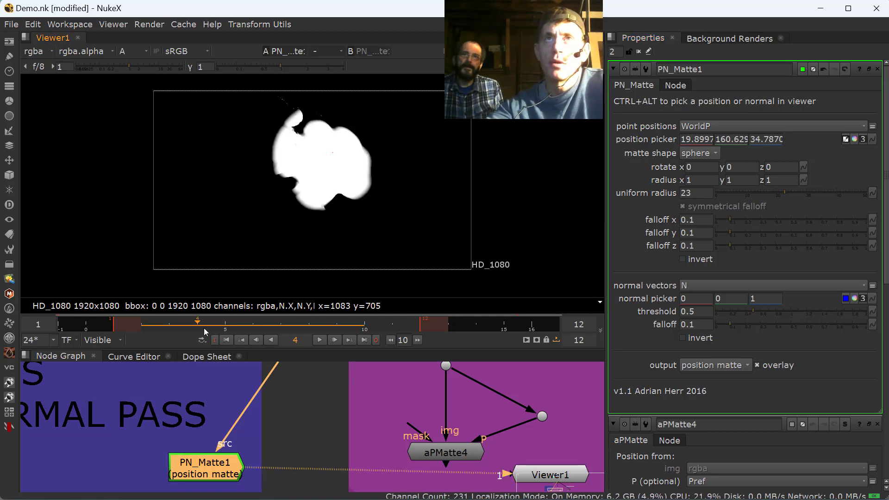
key("a")
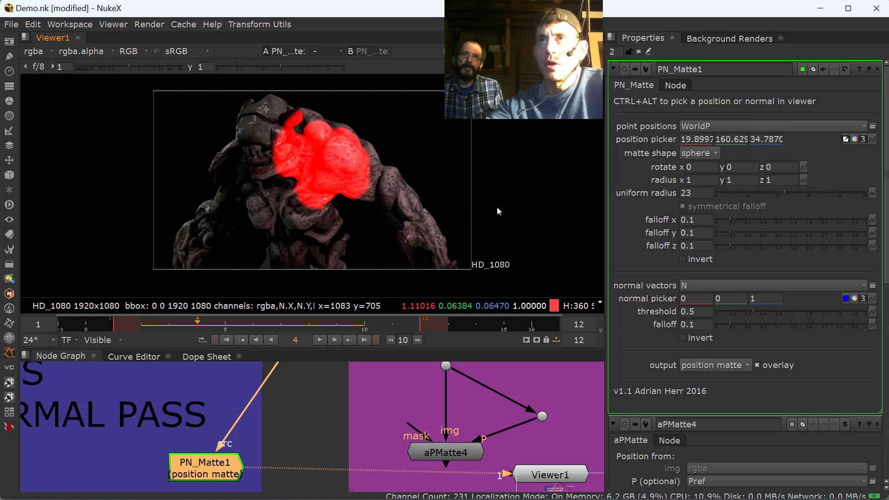
Set the position falloff x, y and z to 0.705 and move the matte's center to the creature's chest.
left_click_drag(729, 221, 824, 224)
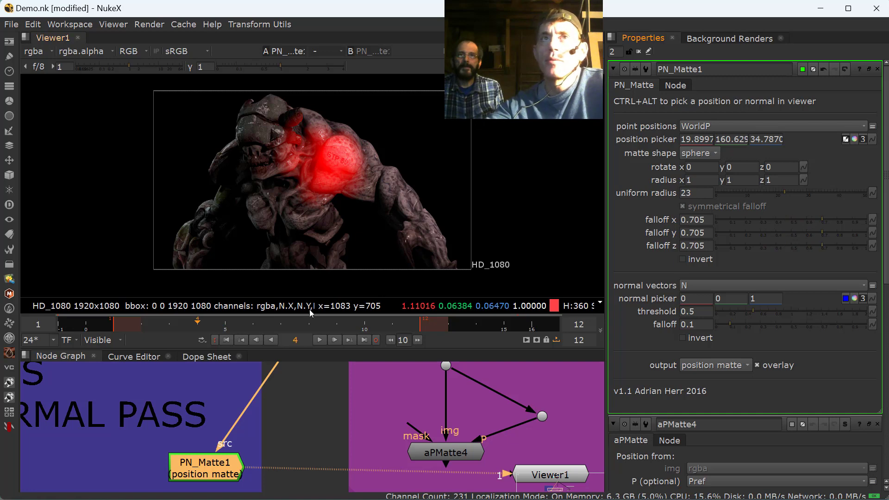
left_click_drag(242, 328, 210, 330)
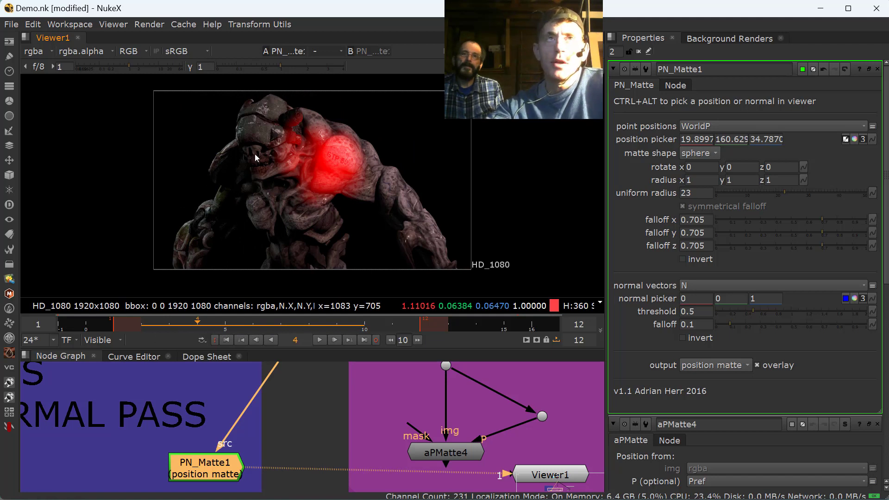
left_click_drag(248, 207, 285, 211, "ctrl+alt")
left_click_drag(132, 327, 114, 332)
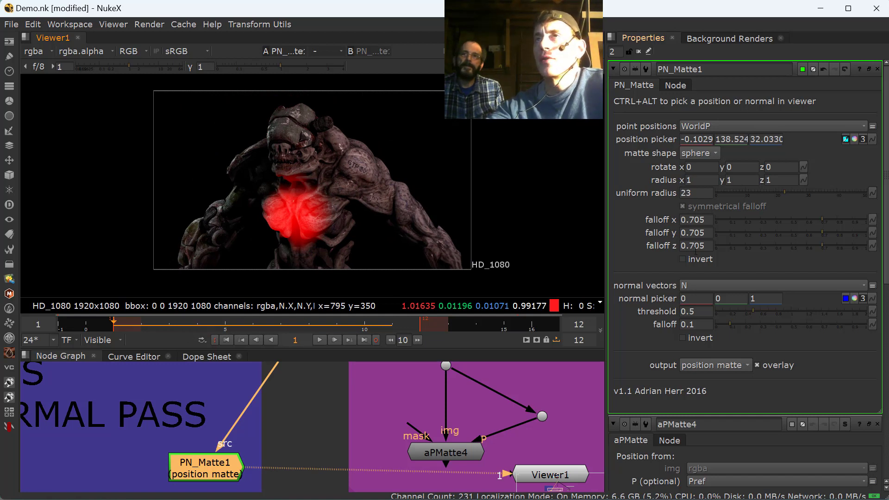
Change PN_Matte1's matte shape to cube and repick its center on the creature's chest.
left_click(706, 158)
left_click(706, 172)
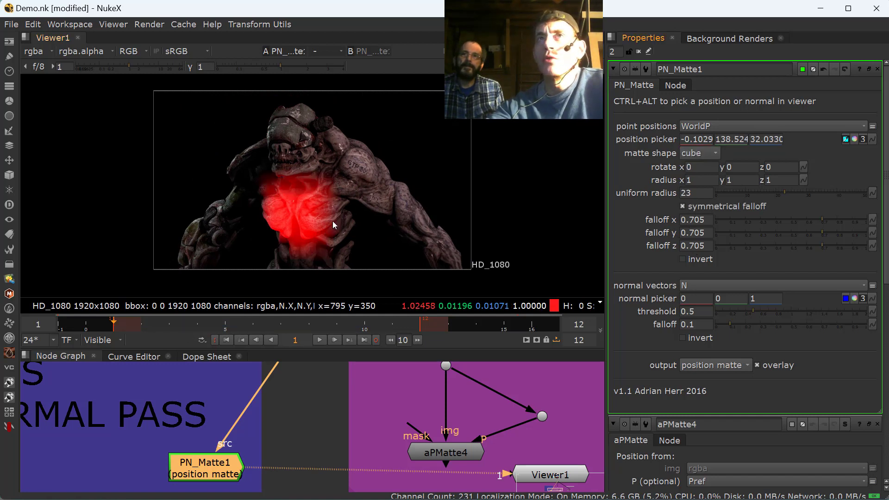
left_click_drag(300, 226, 308, 209, "ctrl+alt")
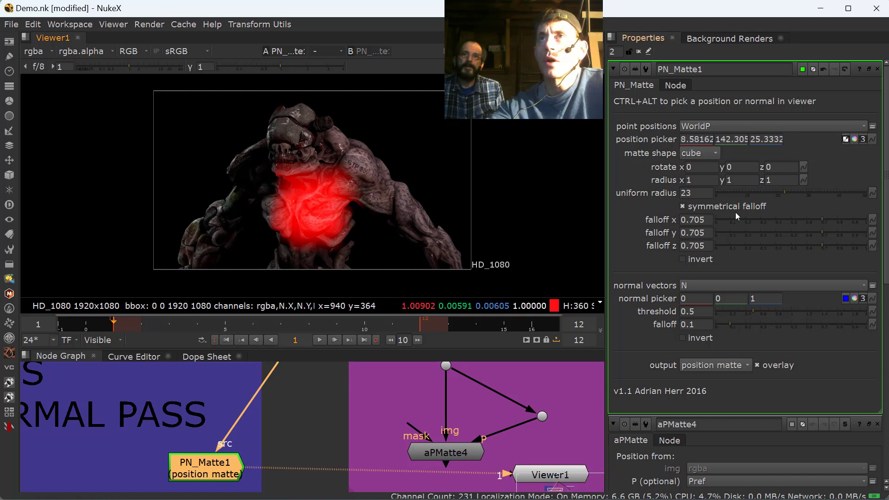
Set the cube matte's y rotation to -57.
left_click(734, 167)
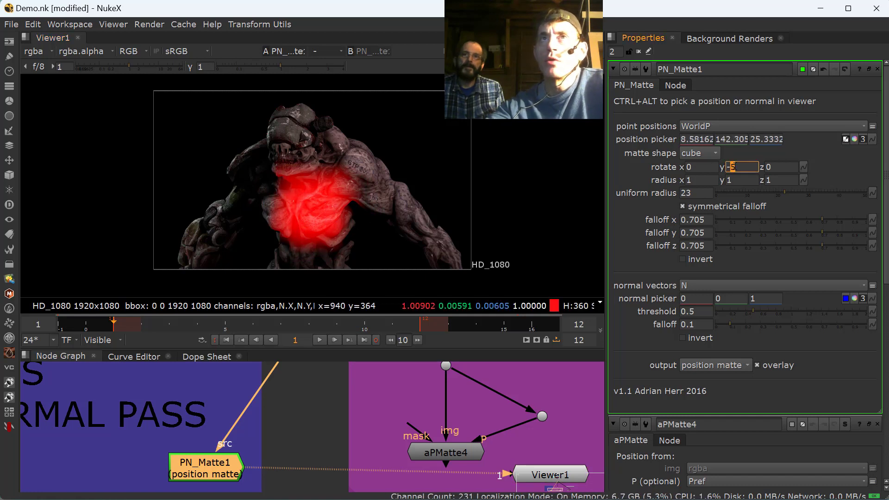
key("Down")
key("Down")
key("Down")
key("Down")
key("Down")
key("Down")
key("Down")
key("Down")
key("Down")
key("Down")
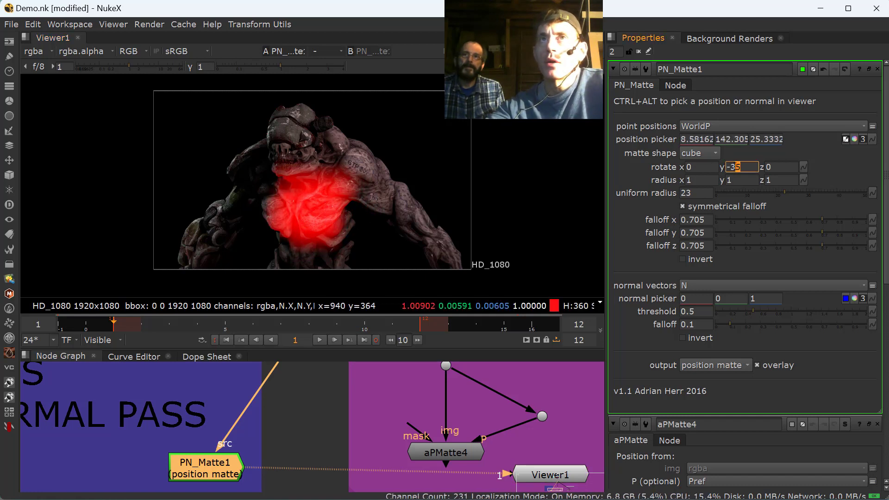
key("Down")
key("Down")
key("Down")
key("Down")
key("Down")
key("Down")
key("Down")
key("Down")
key("Down")
scroll(690, 169, "down", 4)
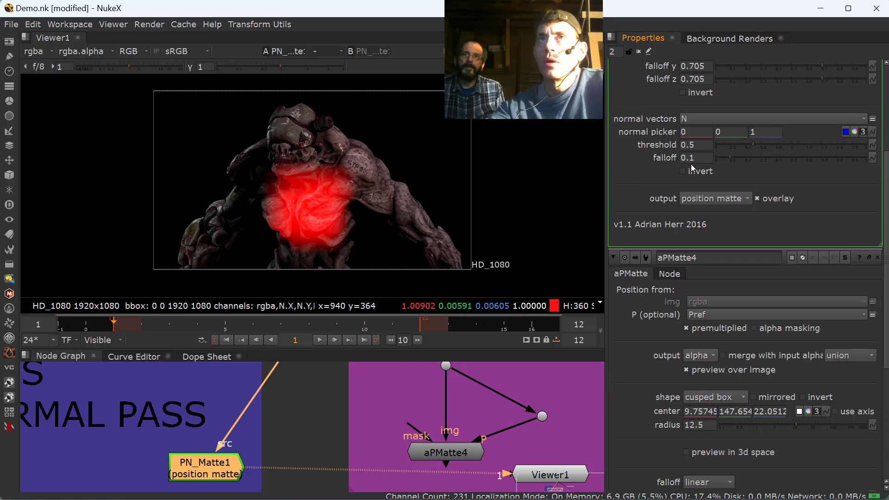
scroll(693, 171, "up", 4)
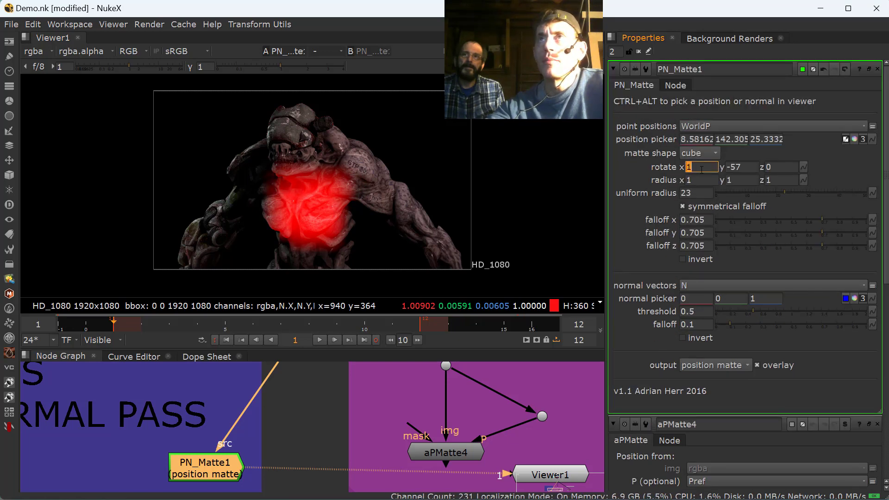
Set the cube matte's x rotation to -44 and invert the position matte.
key("Down")
key("Down")
key("Down")
key("Down")
key("Down")
key("Down")
key("Down")
key("Down")
key("Down")
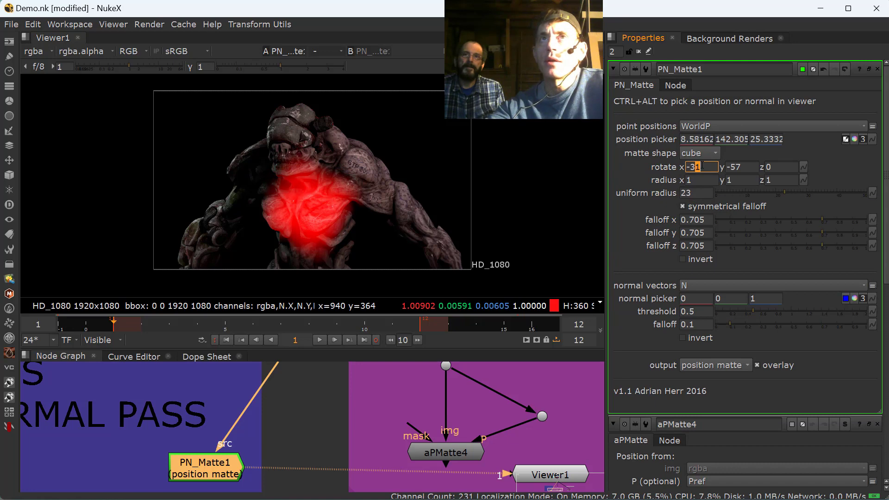
key("Down")
key("Down")
key("Down")
key("Down")
left_click_drag(129, 323, 169, 333)
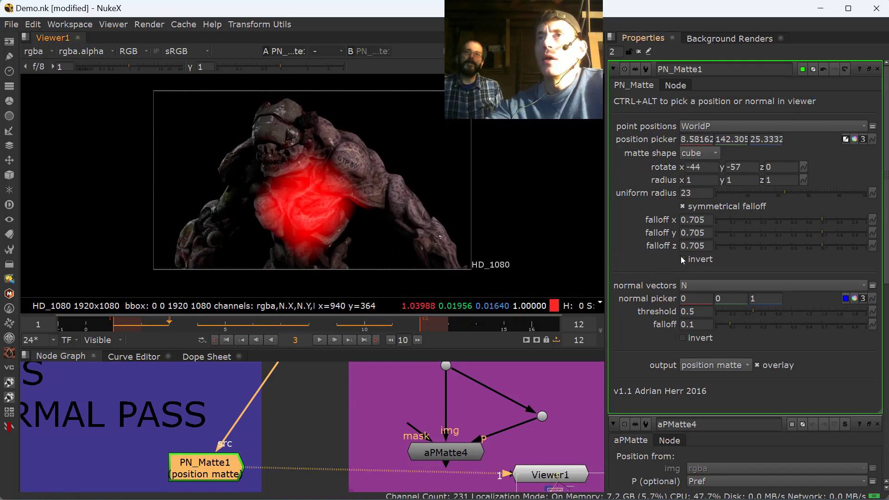
left_click(683, 260)
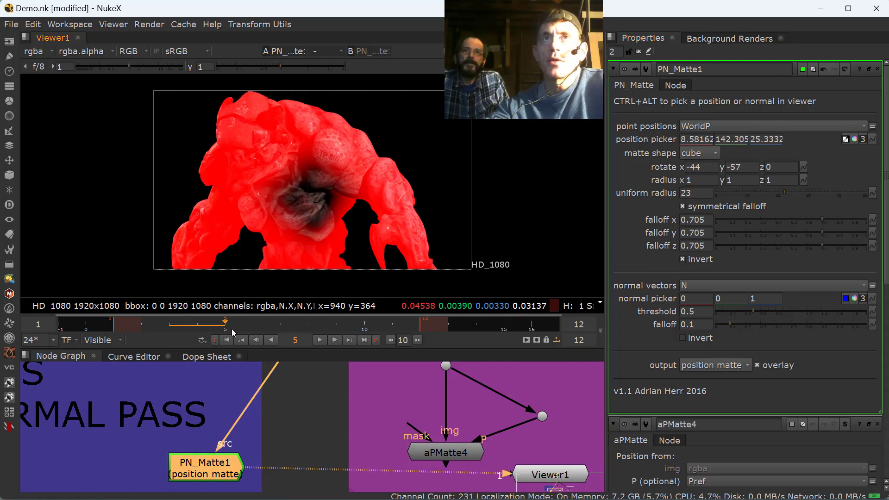
Add a Grade node on the branch beside PN_Matte1 and connect its mask input to PN_Matte1.
scroll(251, 452, "down", 3)
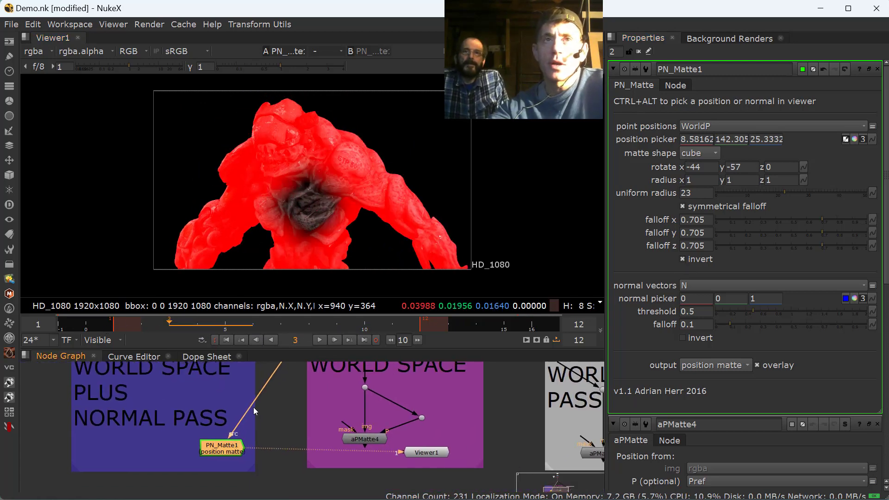
left_click(257, 432)
key("g")
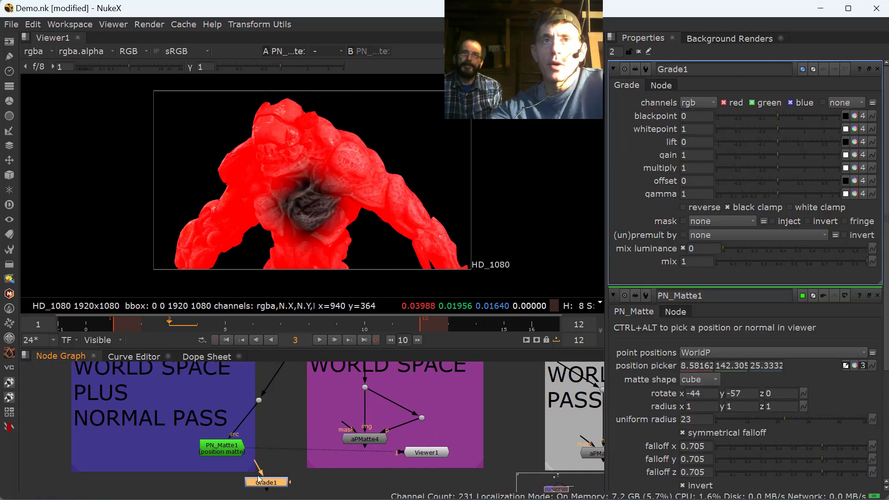
left_click_drag(290, 482, 223, 446)
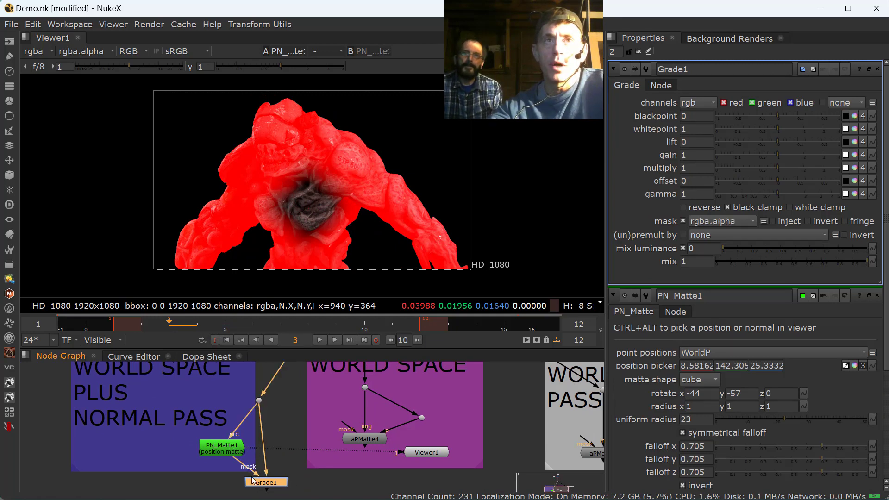
View Grade1's output, set its multiply to 0.16, and check the masked darkening at frame 4.
key("1")
left_click(257, 482)
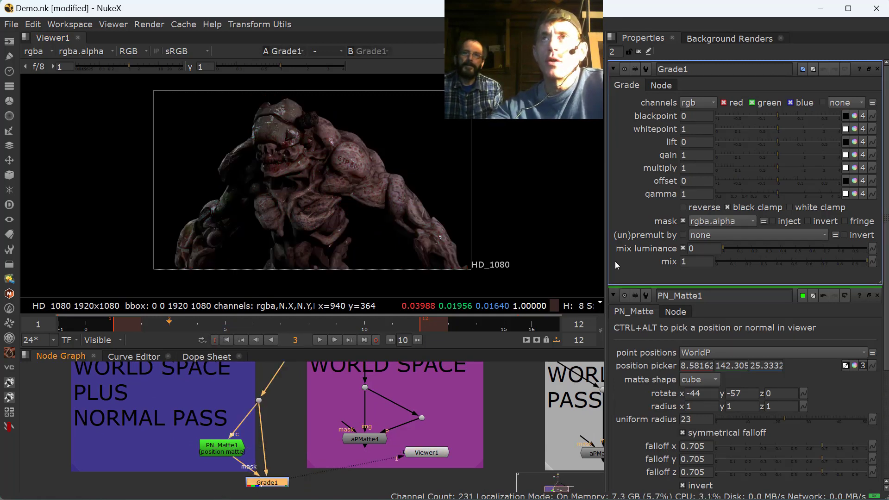
left_click_drag(761, 173, 745, 175)
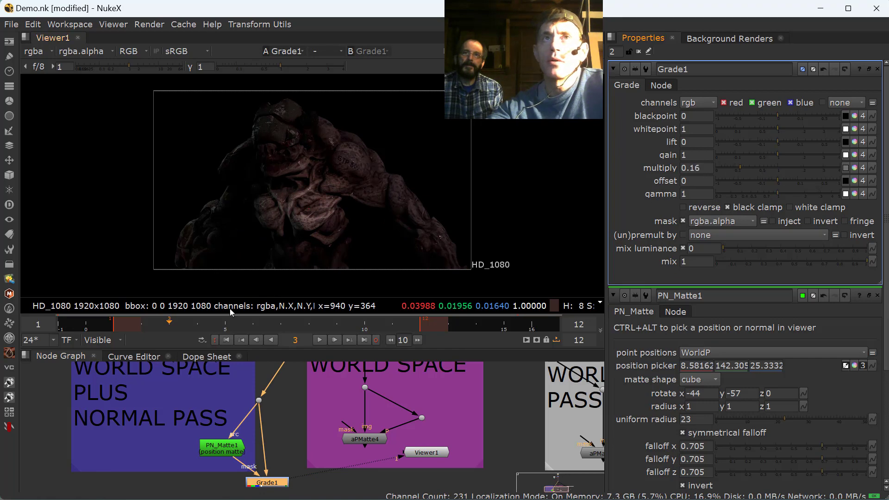
left_click_drag(172, 328, 198, 348)
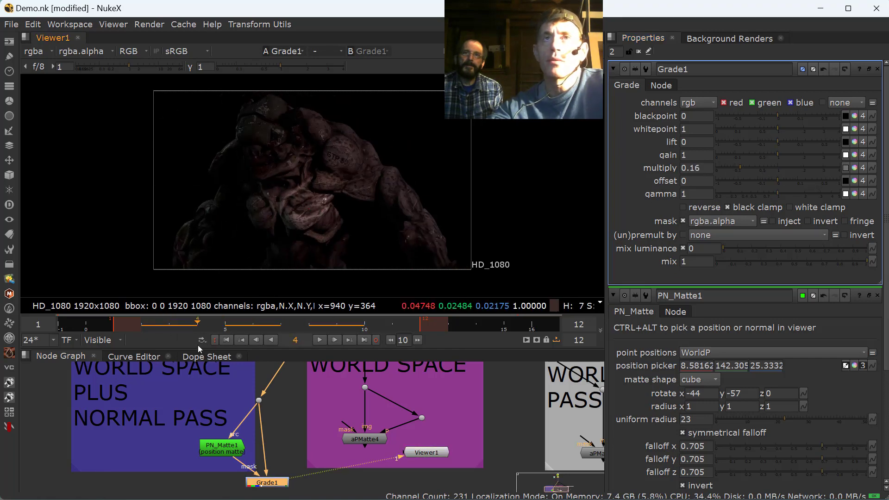
View PN_Matte1 again, reopen its settings, and switch its output to normal matte.
left_click(233, 452)
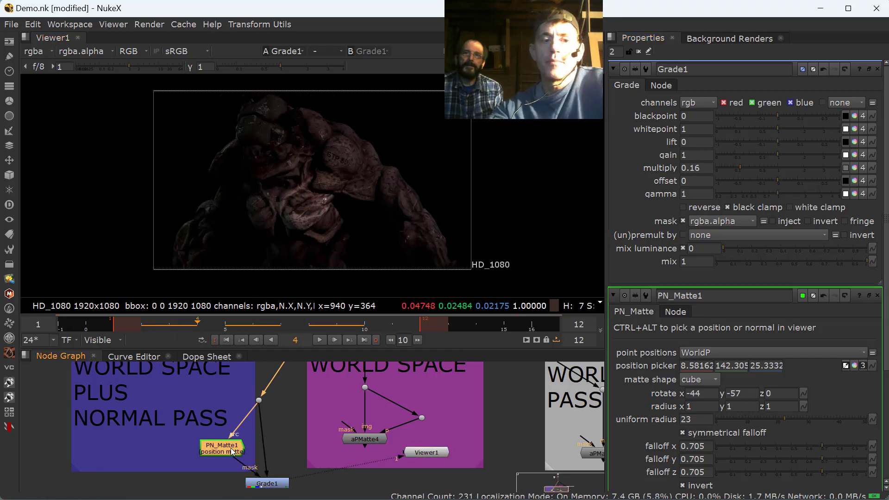
key("1")
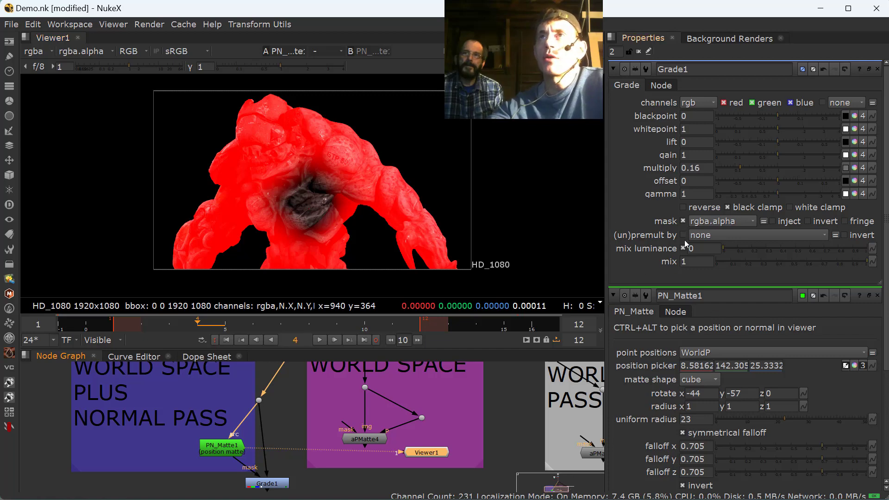
left_click(876, 296)
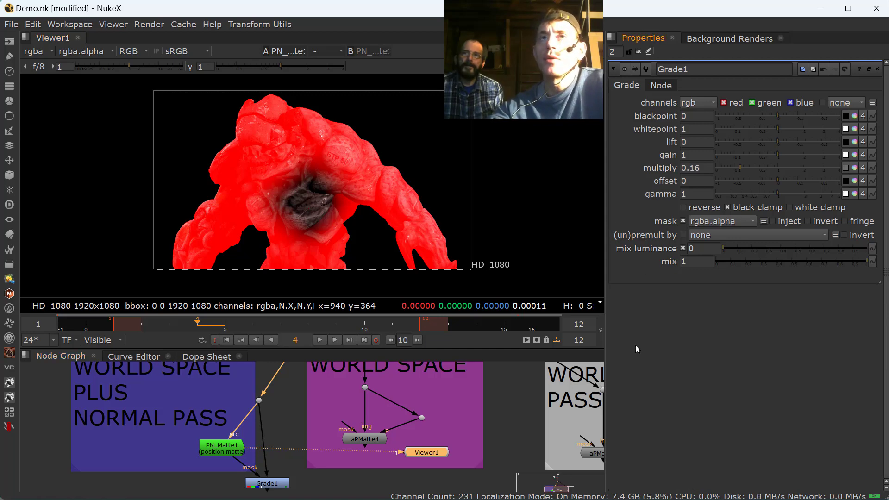
double_click(228, 455)
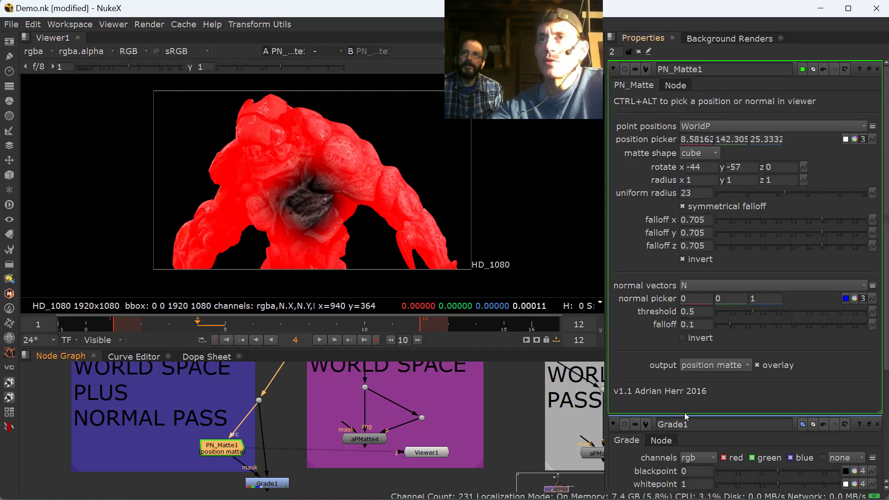
left_click(715, 365)
left_click(713, 383)
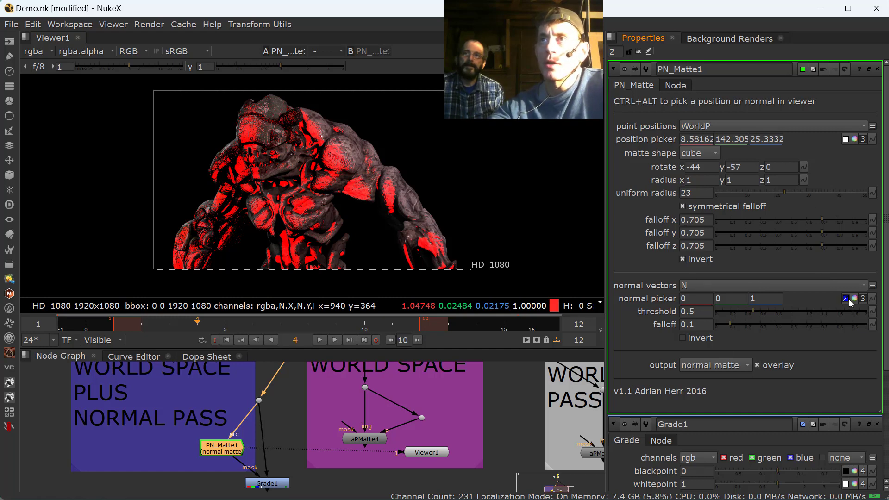
Pick a normal direction on the creature's head, and set the normal threshold to 0.55 and falloff to 0.21.
left_click_drag(391, 181, 259, 163, "ctrl+alt")
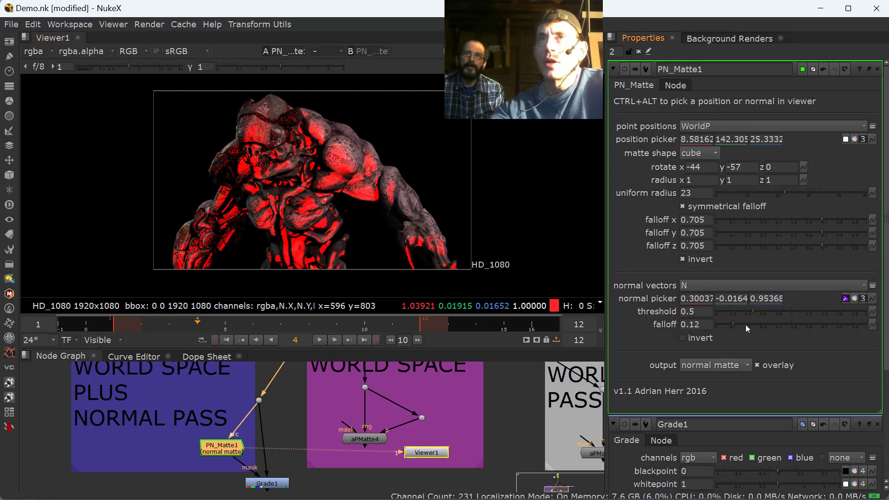
mouse_move(745, 324)
left_mouse_down()
mouse_move(781, 327)
mouse_move(746, 326)
mouse_move(785, 314)
mouse_move(757, 314)
left_mouse_up()
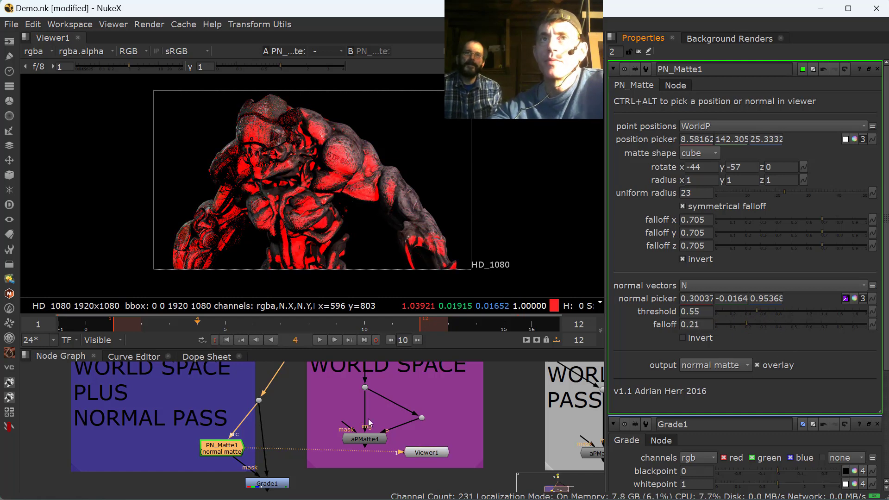
View Grade1's output with the normal matte applied as its mask.
left_click(270, 486)
key("1")
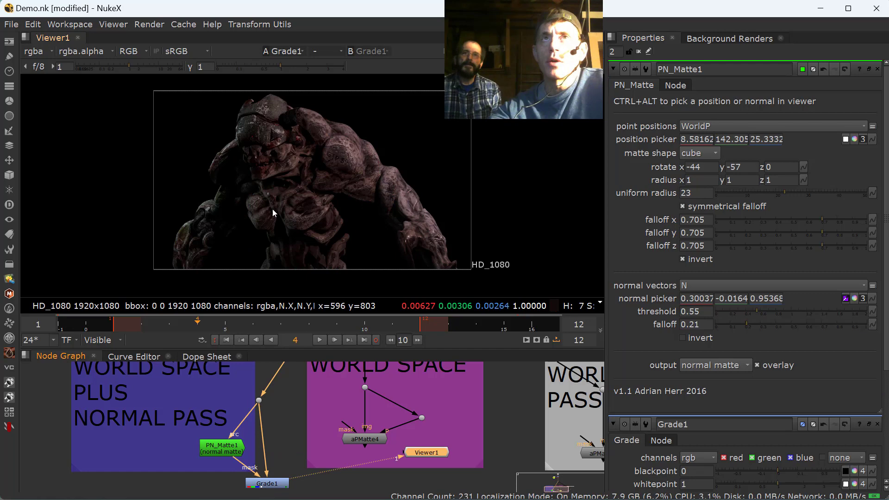
left_click(271, 486)
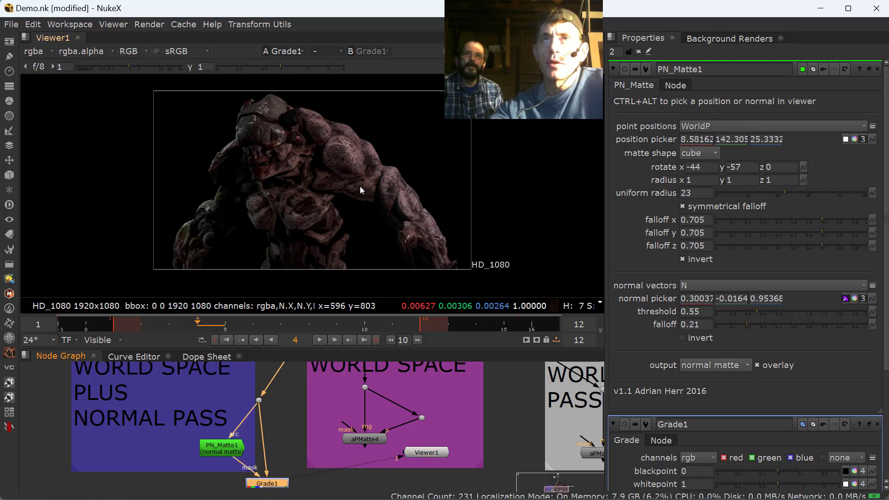
Try to pick a new normal direction for PN_Matte1 on the creature's shoulder and arm while viewing Grade1's output.
left_click_drag(364, 175, 357, 159, "ctrl+alt")
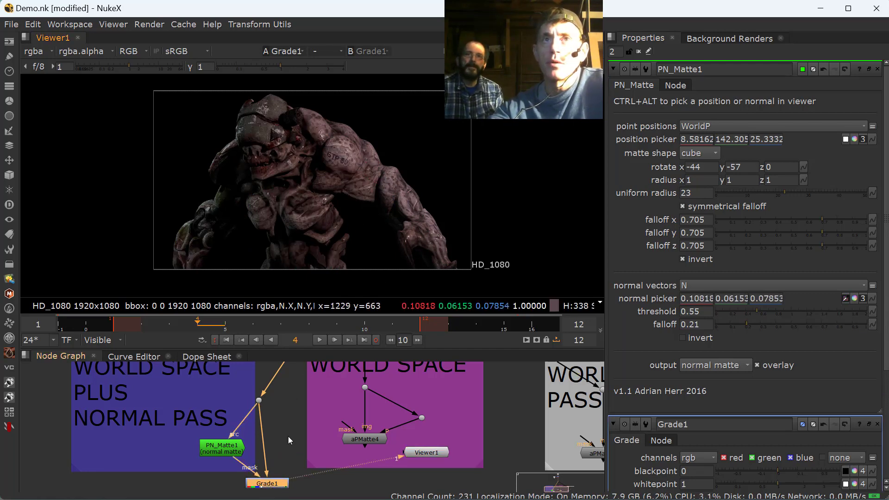
left_click(226, 448)
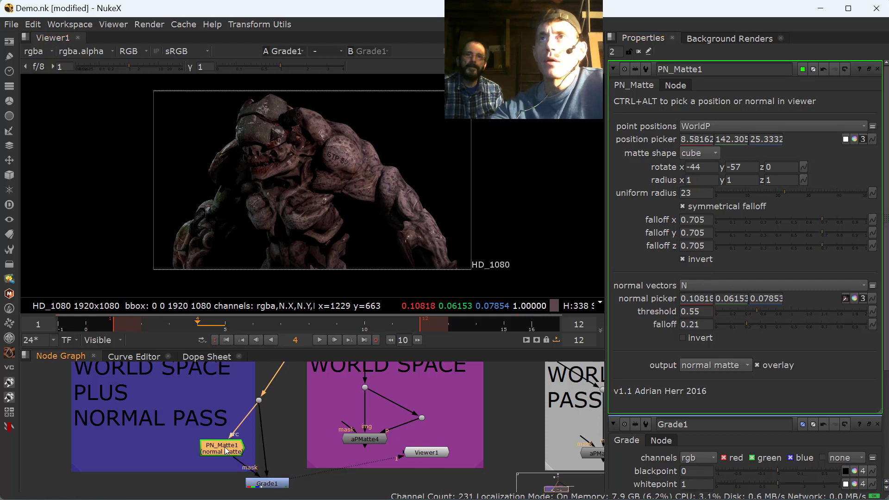
left_click(845, 299)
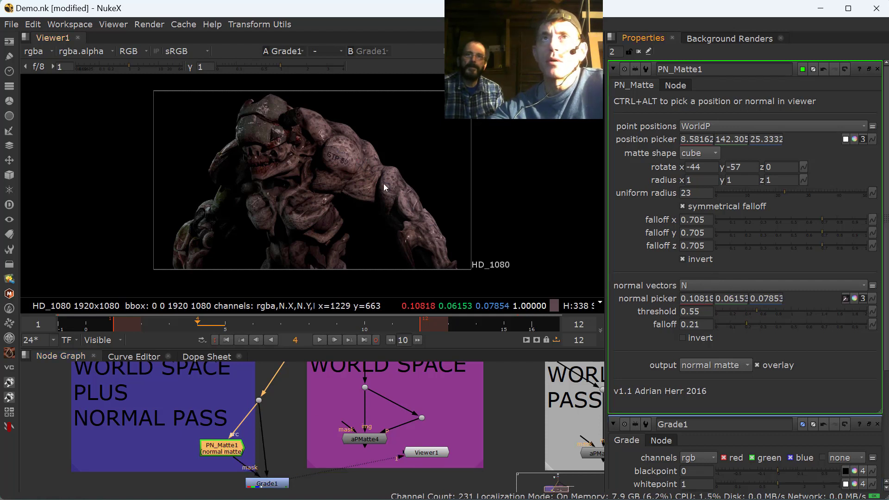
left_click_drag(384, 170, 366, 187, "ctrl+alt")
left_click(218, 430)
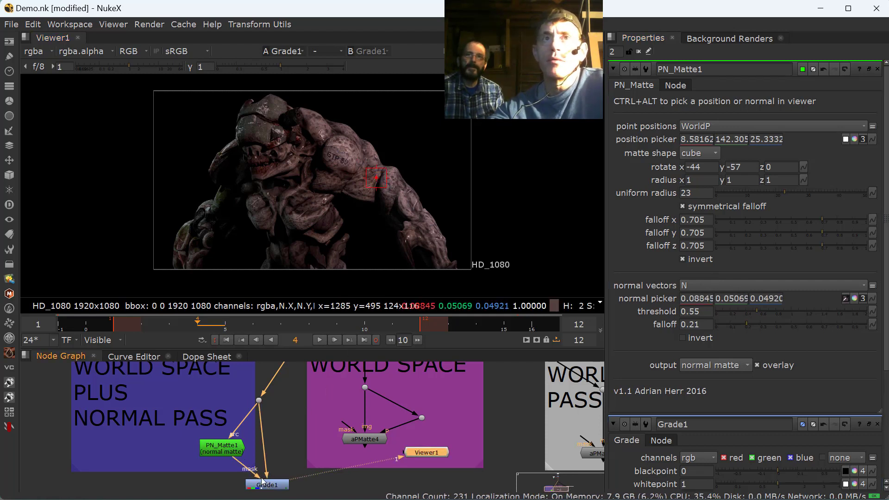
left_click(211, 448)
left_click(847, 300)
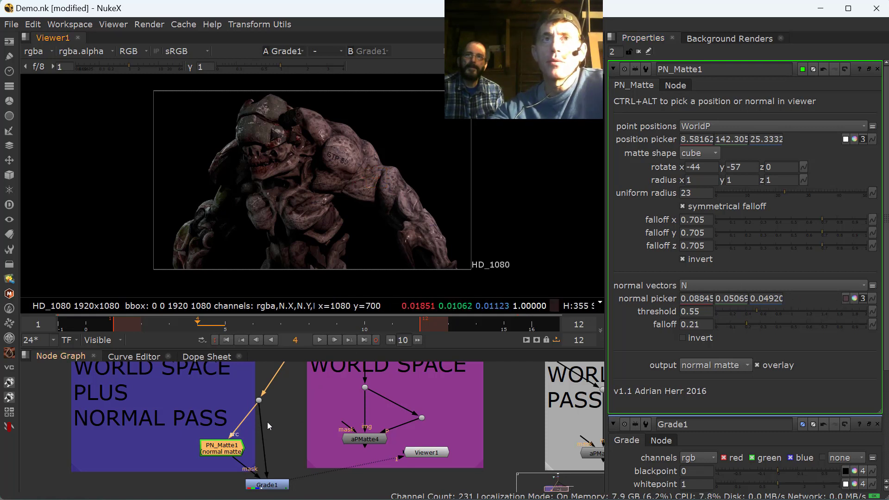
View PN_Matte1's output, pick a normal direction on top of the creature's head, and set the normal threshold to 0.51.
left_click(237, 447)
key("1")
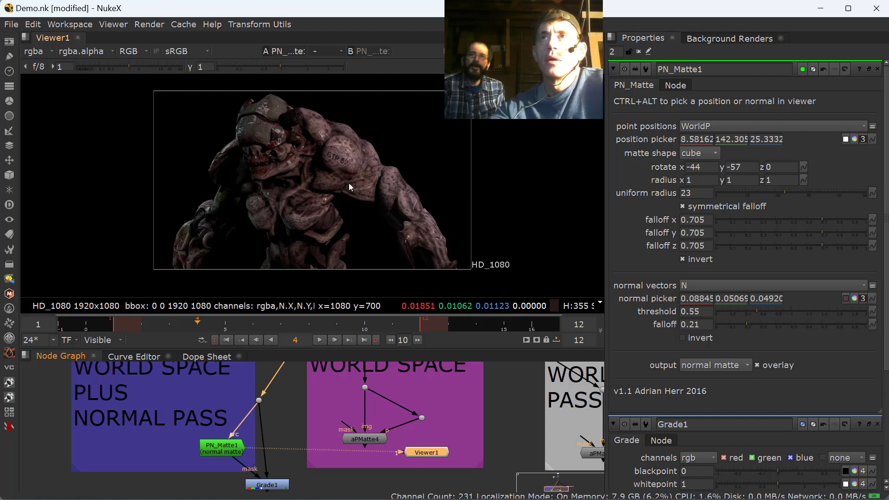
left_click(712, 366)
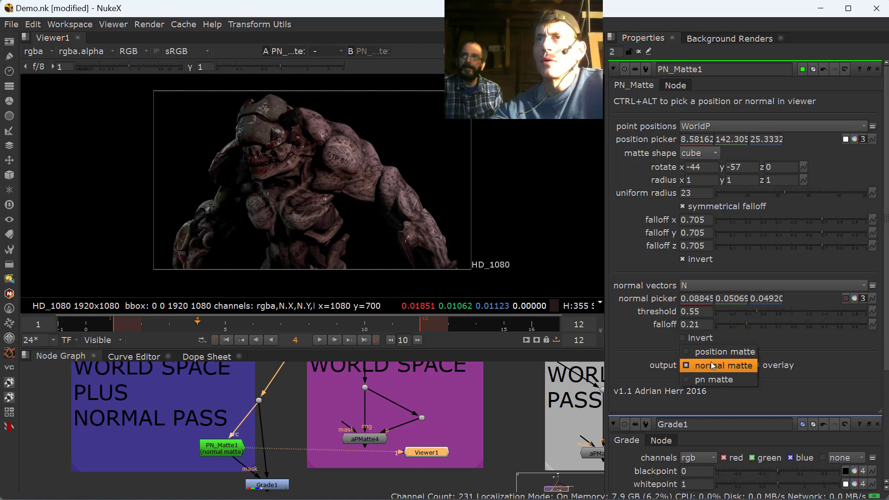
left_click(826, 354)
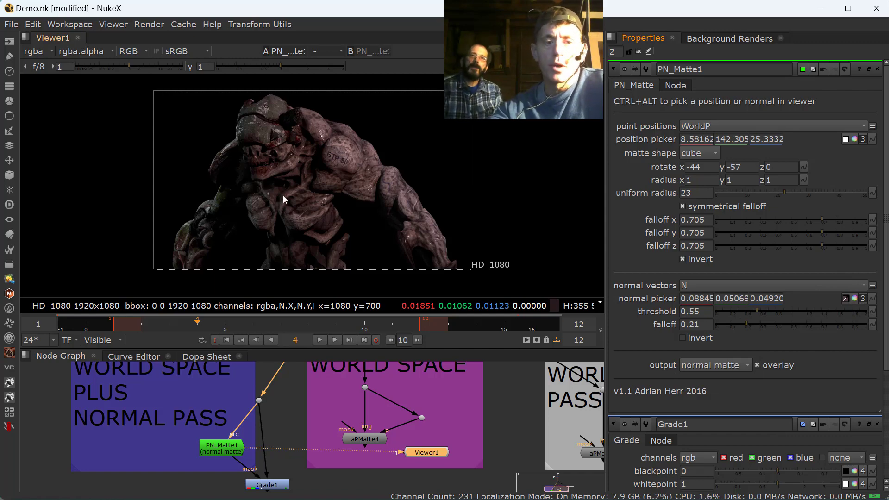
mouse_move(313, 191)
left_mouse_down("ctrl+alt")
mouse_move(397, 182)
mouse_move(215, 137)
mouse_move(274, 102)
mouse_move(263, 108)
mouse_move(260, 98)
mouse_move(271, 101)
left_mouse_up("ctrl+alt")
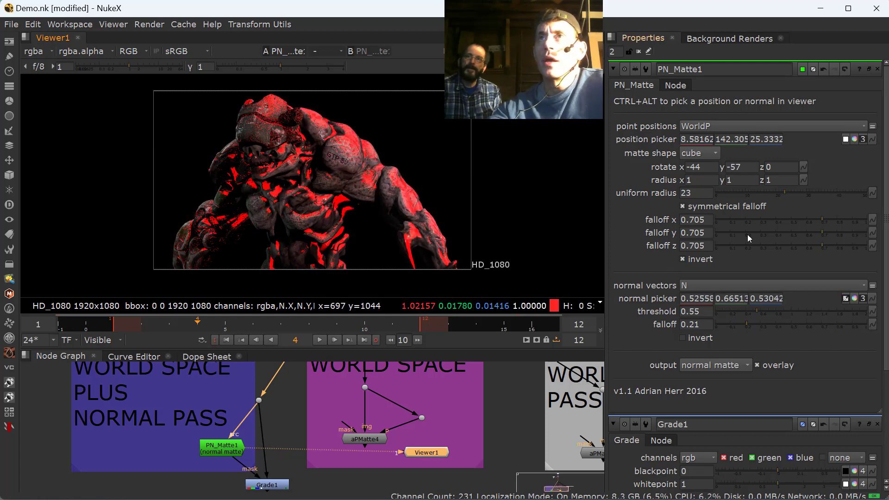
left_click_drag(760, 313, 756, 321)
View Grade1's output and inspect the normal-masked grade up close on the creature's lettered shoulder.
left_click(275, 487)
key("1")
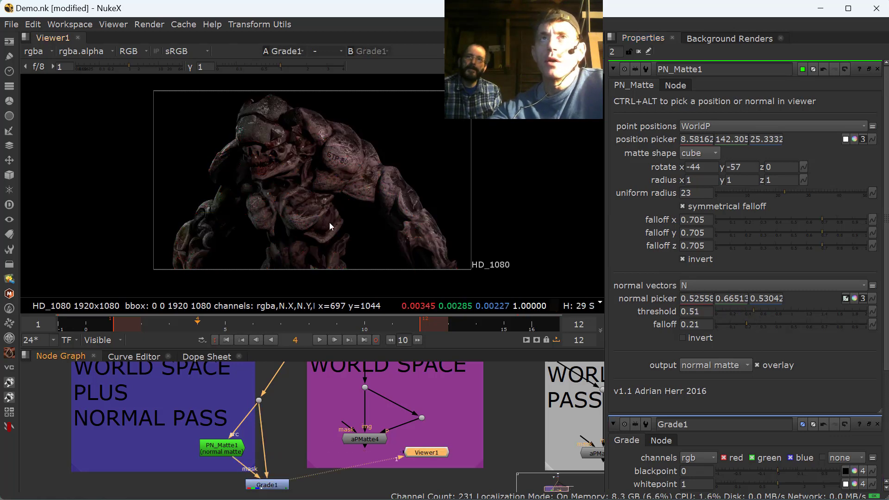
scroll(345, 140, "up", 5)
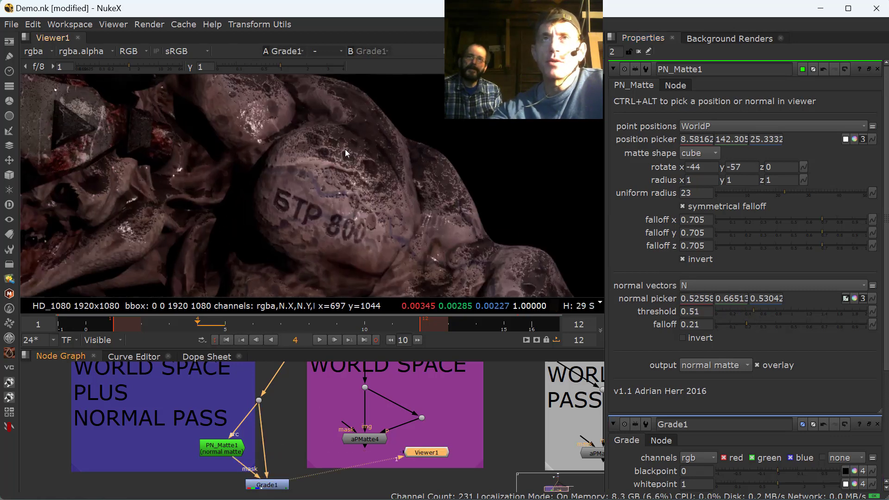
left_click(266, 486)
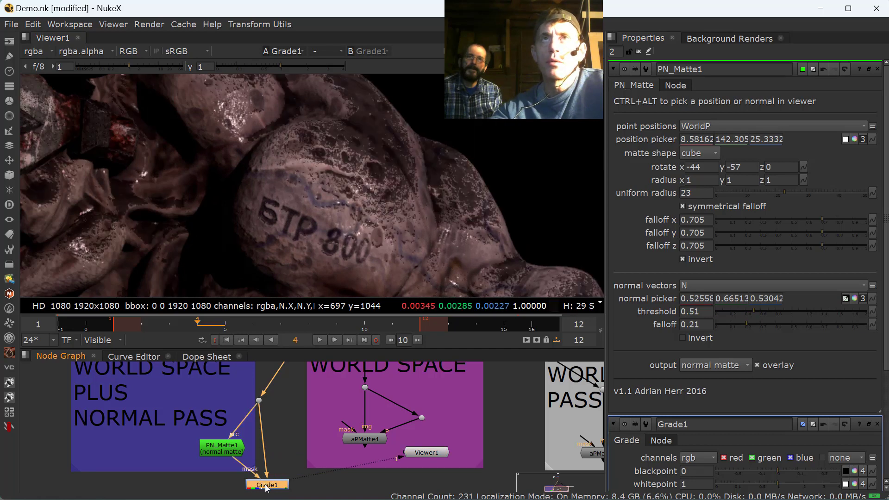
Insert a Blur node between PN_Matte1 and Grade1's mask input, and set its size to 6.8.
left_click(222, 485)
key("b")
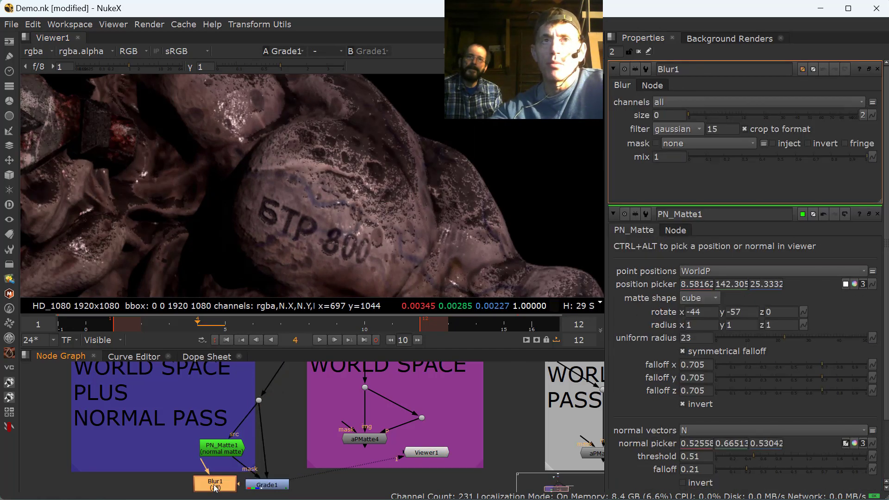
mouse_move(215, 476)
left_mouse_down()
mouse_move(244, 472)
mouse_move(219, 479)
left_mouse_up()
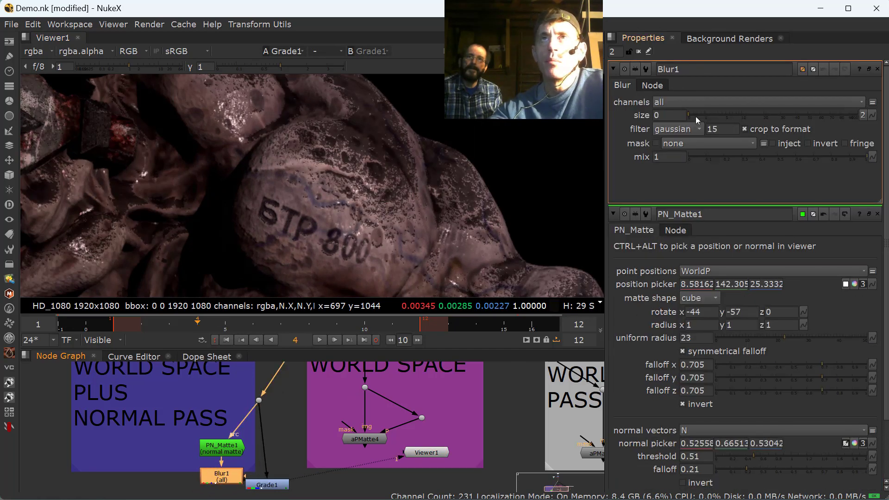
left_click_drag(696, 119, 732, 123)
scroll(365, 180, "down", 5)
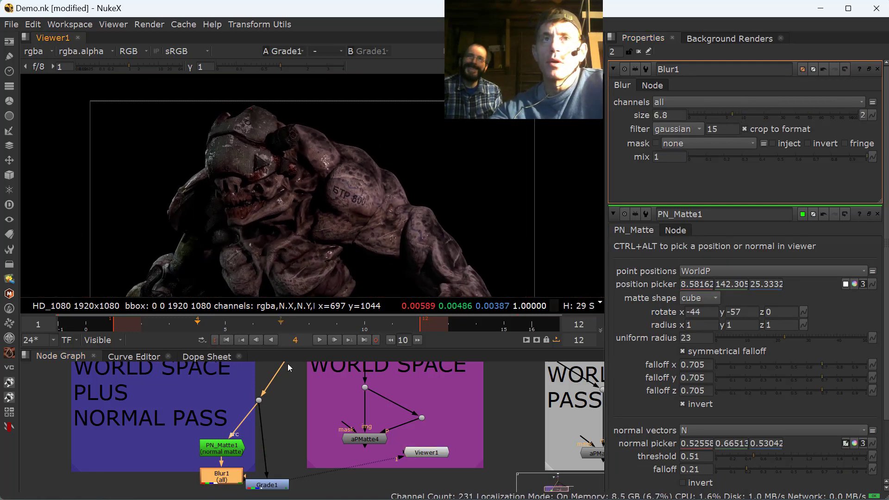
Set Grade1's multiply to 3.5 and play through the frames to check the masked brightening.
double_click(267, 485)
left_click_drag(746, 169, 837, 169)
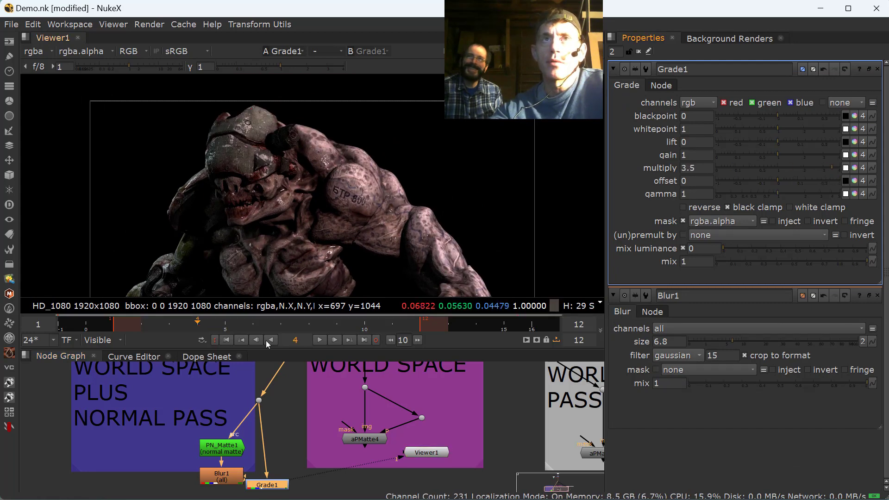
left_click(253, 322)
left_click(276, 339)
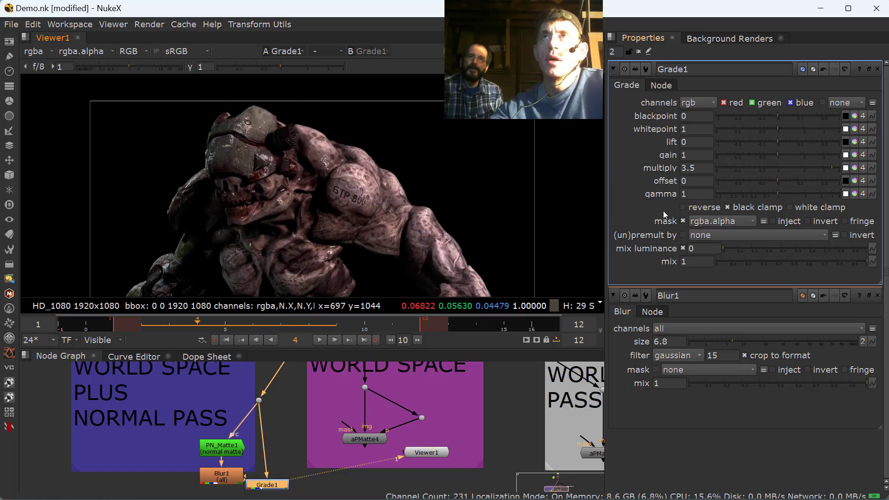
Reopen PN_Matte1's settings, pick a new normal direction on the front of the creature's head, and view the matte overlay.
double_click(227, 448)
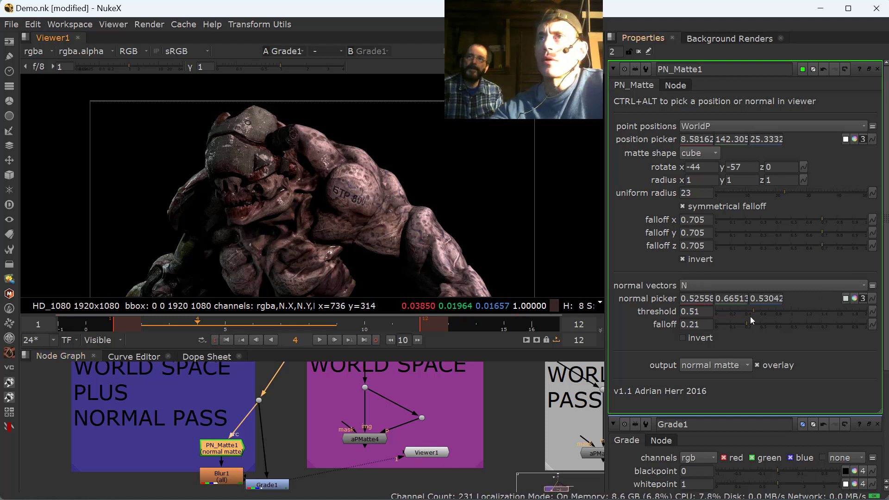
left_click(845, 298)
left_click(239, 269, "ctrl+alt")
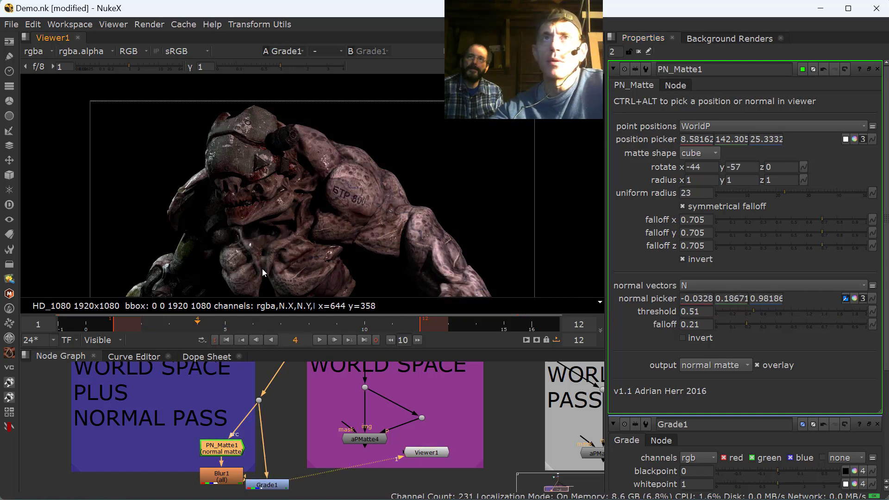
left_click_drag(262, 272, 210, 166, "ctrl+alt")
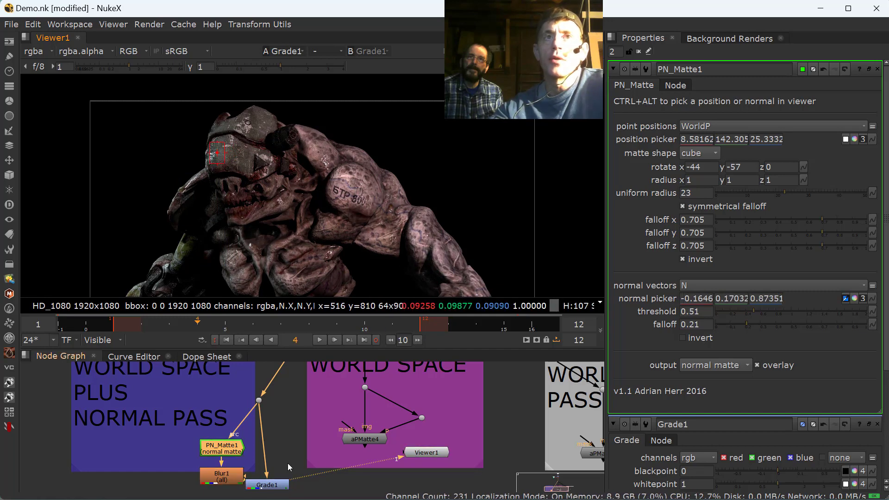
key("1")
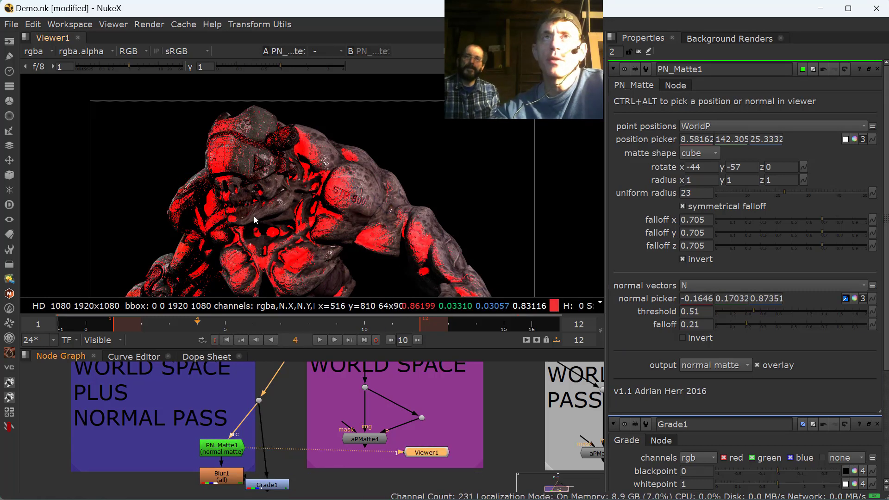
Switch PN_Matte1's output to pn matte, pick a position on the creature's head, and turn off invert for the position matte.
left_click(701, 365)
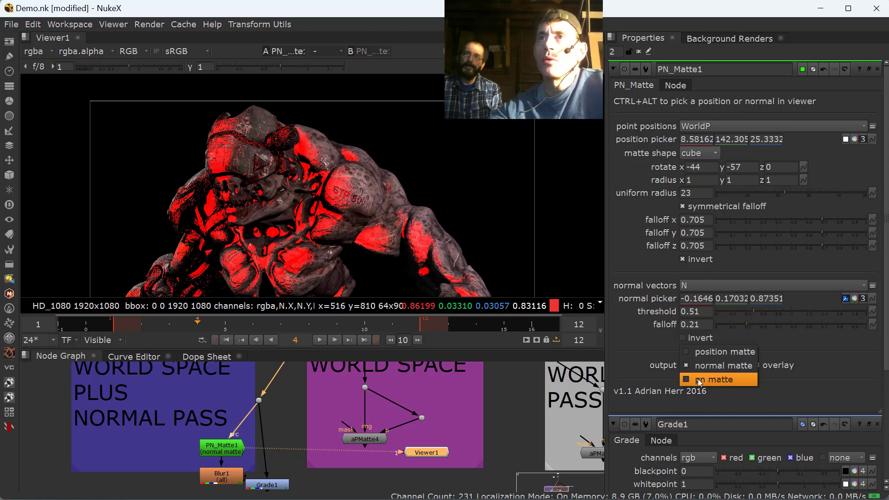
left_click(736, 380)
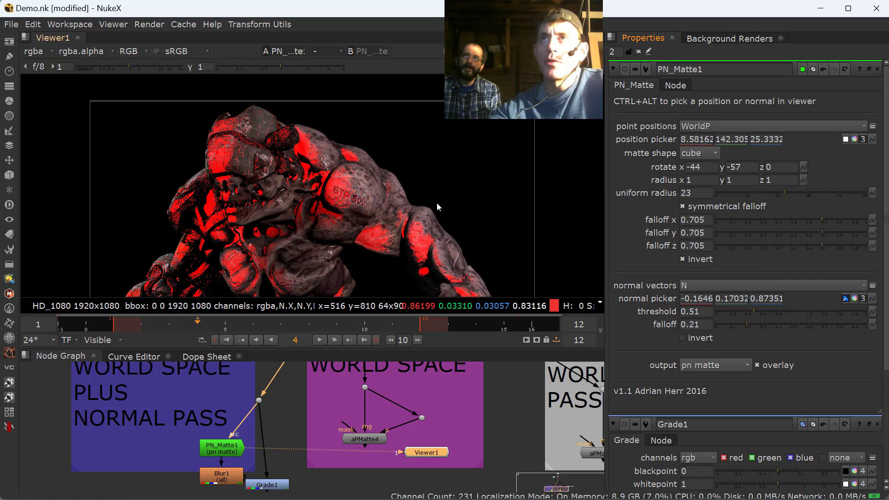
left_click(845, 139)
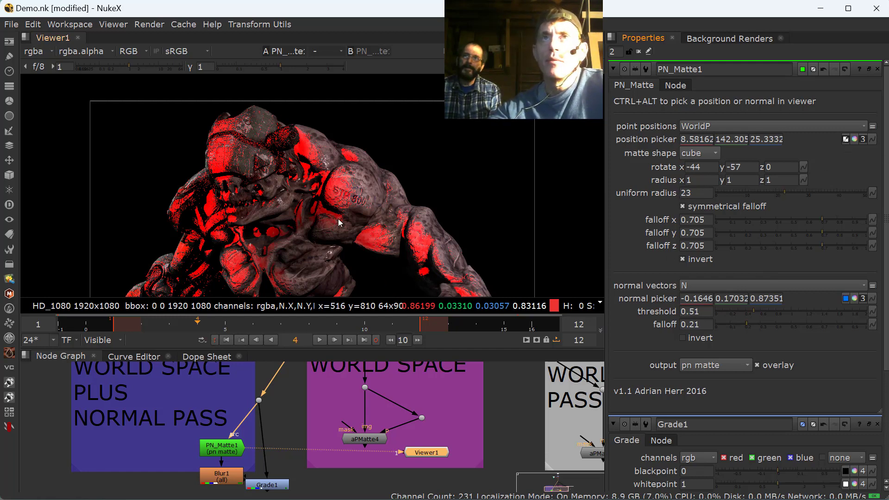
left_click_drag(340, 223, 277, 210, "ctrl+alt")
left_click(682, 259)
View Grade1's output and compare the creature's head with the grade disabled and enabled.
left_click(263, 482)
key("1")
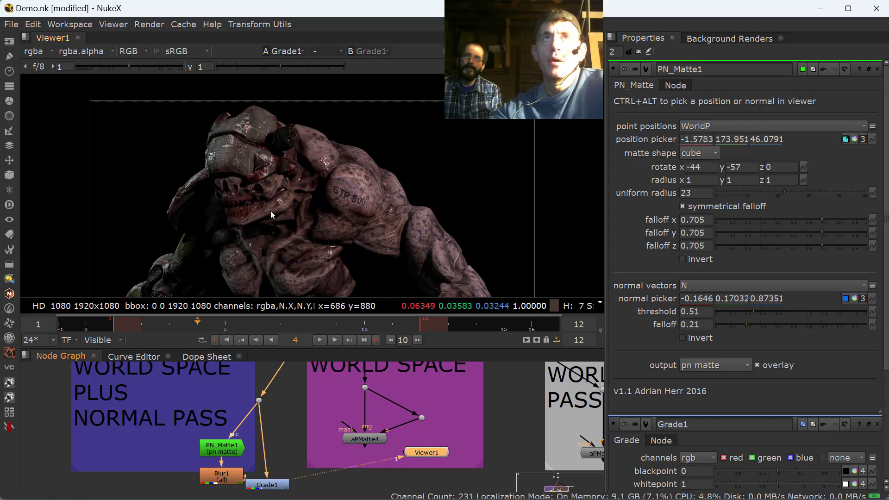
left_click(262, 486)
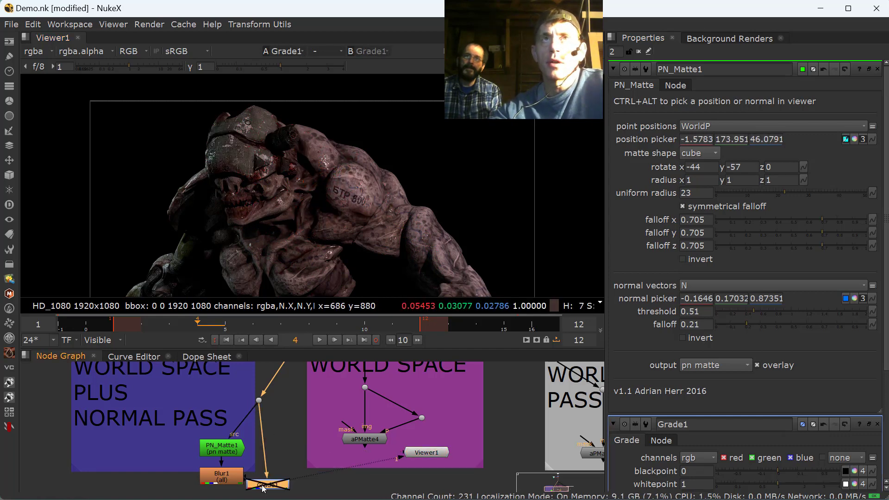
In Grade1, split multiply into channels, set its blue to 0.19 and green to 2.75, and set gain to 3.2.
key("Return")
left_click(854, 168)
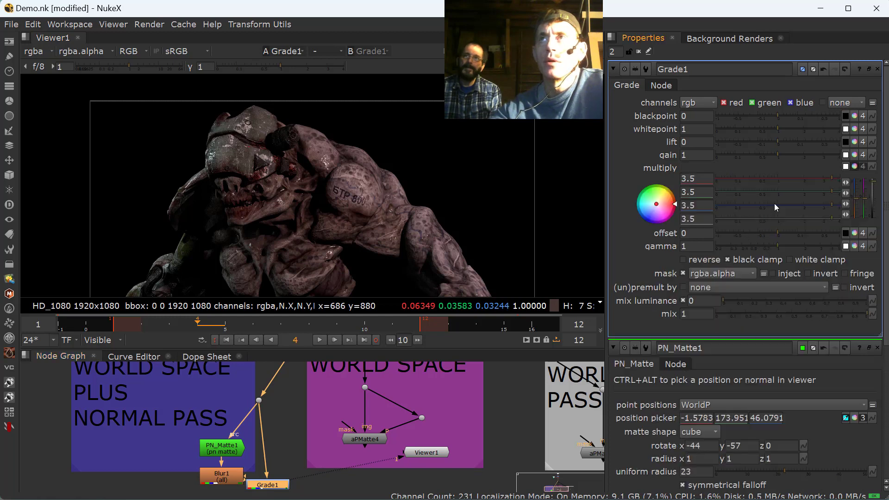
left_click_drag(772, 205, 747, 206)
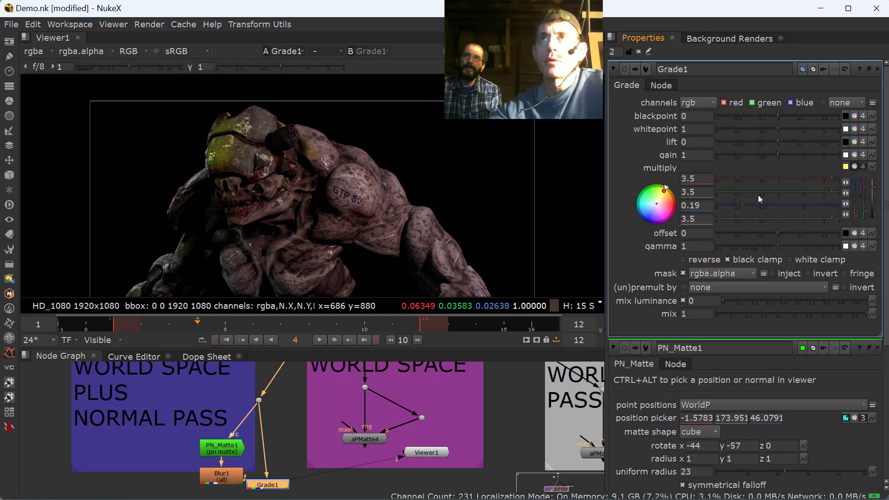
left_click_drag(757, 195, 819, 192)
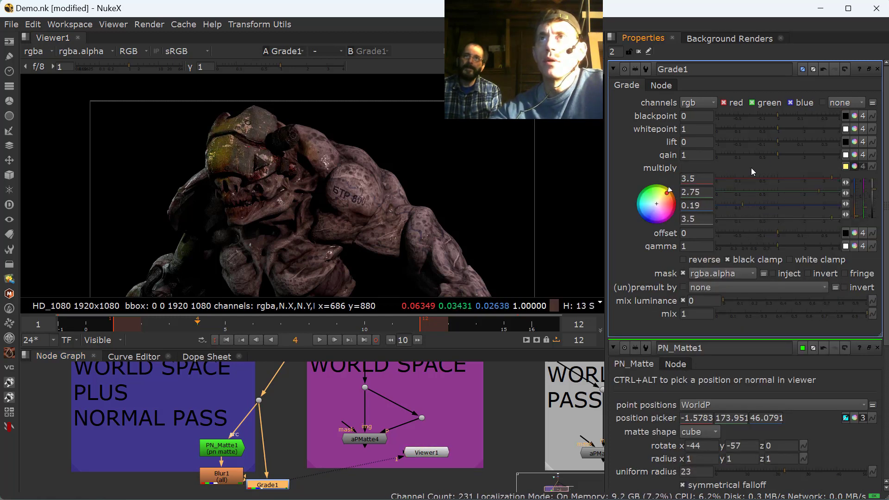
left_click_drag(777, 154, 827, 155)
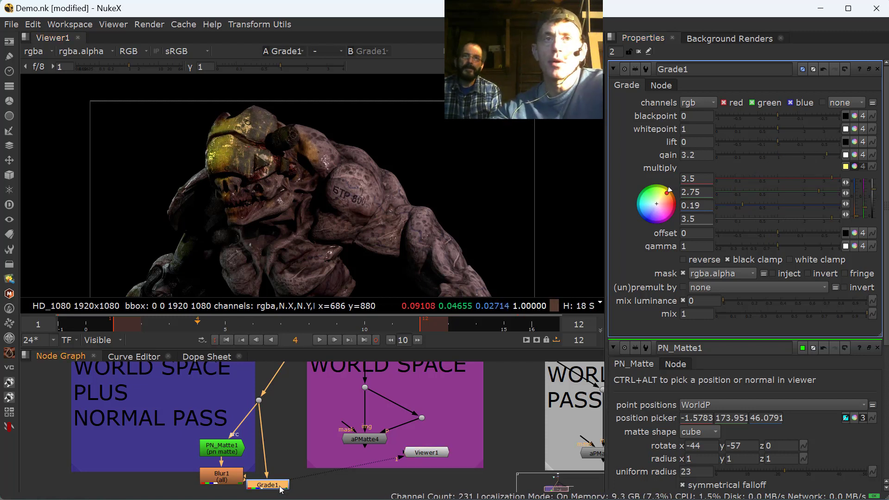
Detach Grade1 from the node tree, delete Blur1, and view PN_Matte1's output.
left_click_drag(264, 483, 250, 465)
left_click(227, 480)
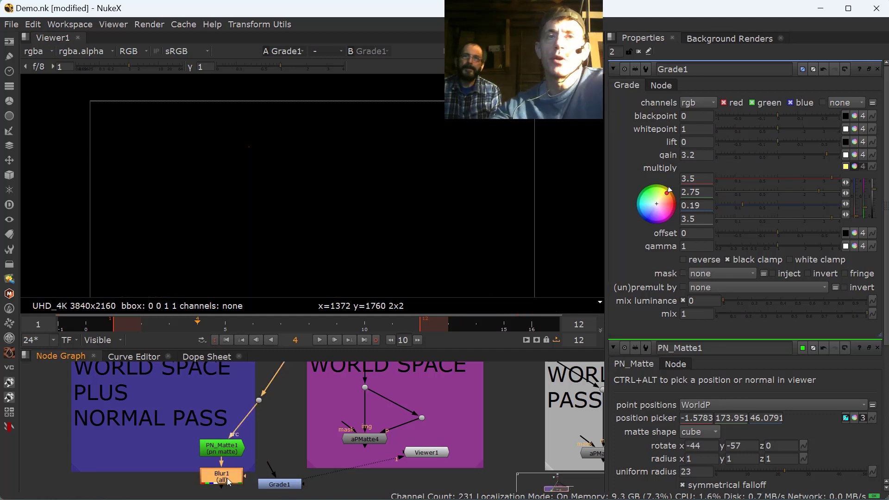
key("Delete")
key("1")
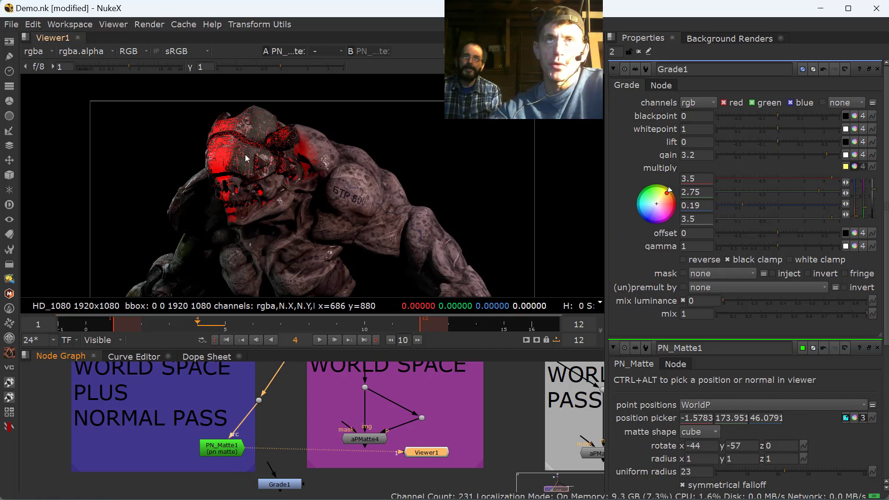
Display the N layer in the viewer and examine the normals on the creature's head and shoulder.
left_click(47, 52)
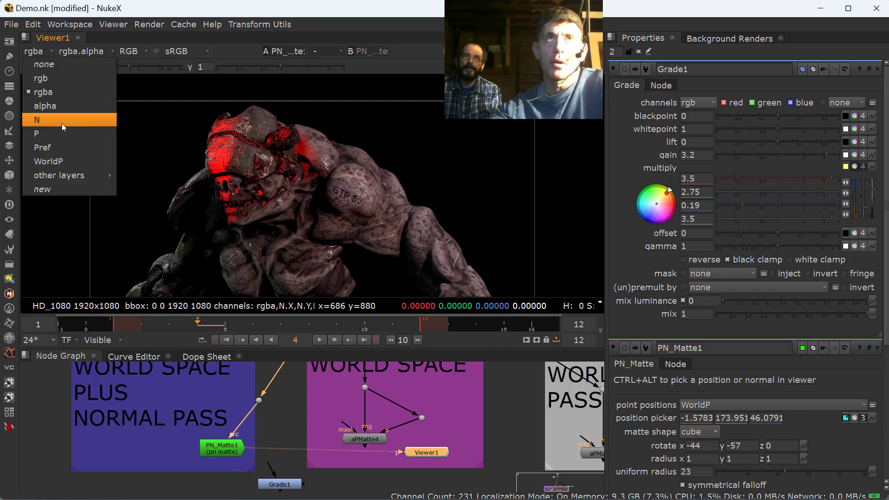
left_click(64, 120)
scroll(238, 167, "up", 3)
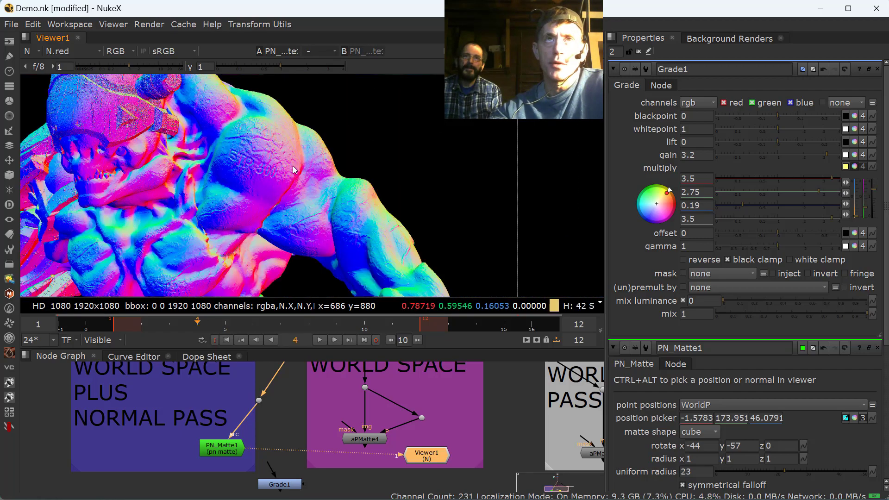
scroll(291, 170, "up", 4)
scroll(202, 177, "down", 7)
scroll(88, 145, "up", 4)
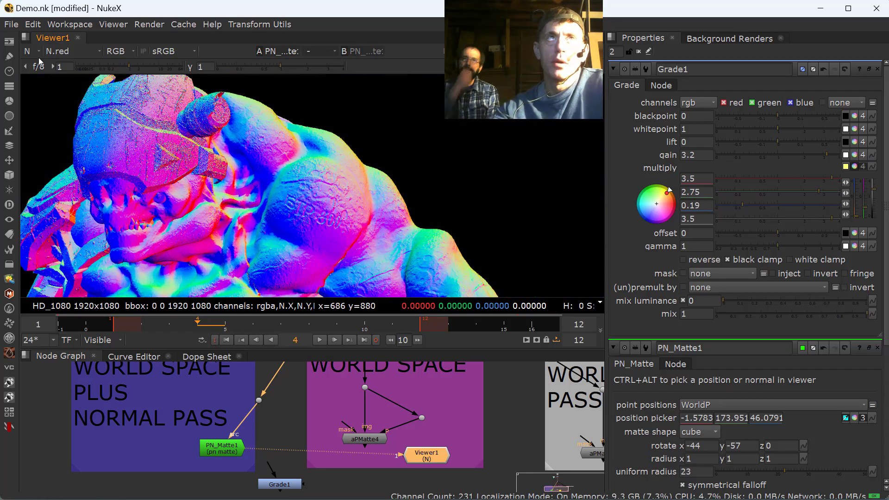
Switch the viewer from the N layer back to rgba.
left_click(30, 53)
left_click(40, 88)
scroll(192, 220, "down", 3)
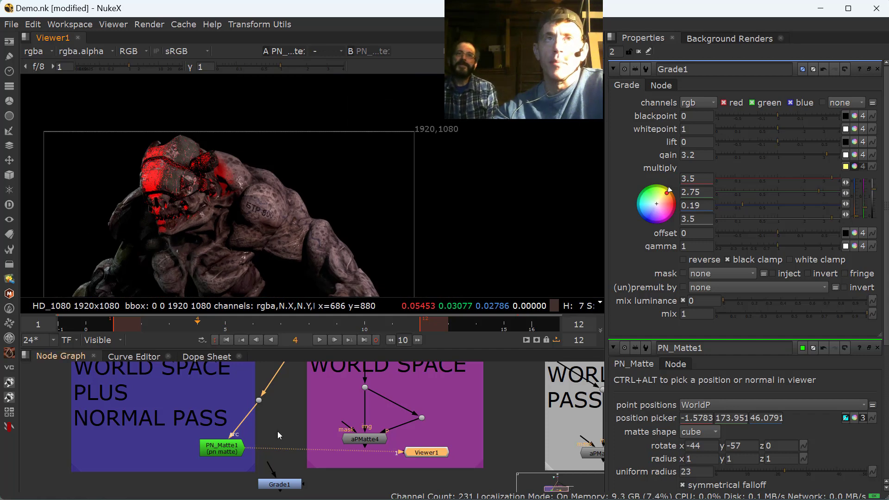
scroll(259, 438, "down", 3)
scroll(215, 415, "up", 5)
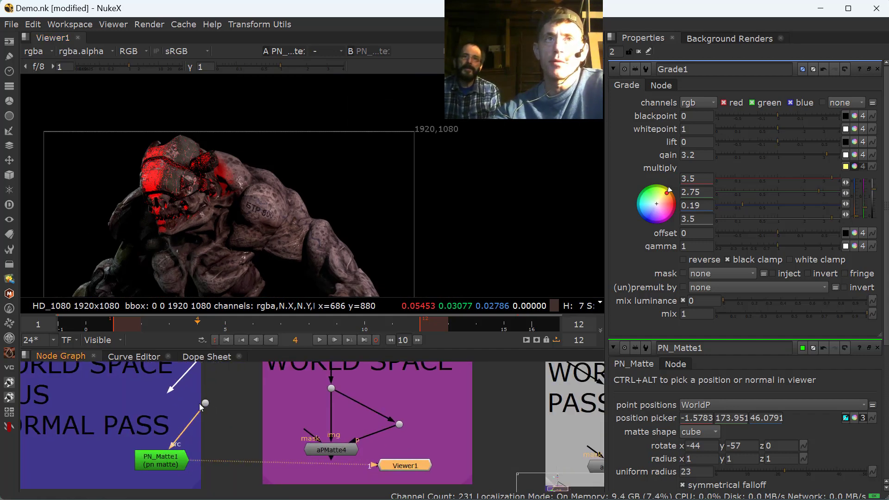
View the output of aPMatte4 in the WORLD SPACE backdrop and open its properties.
scroll(250, 424, "down", 3)
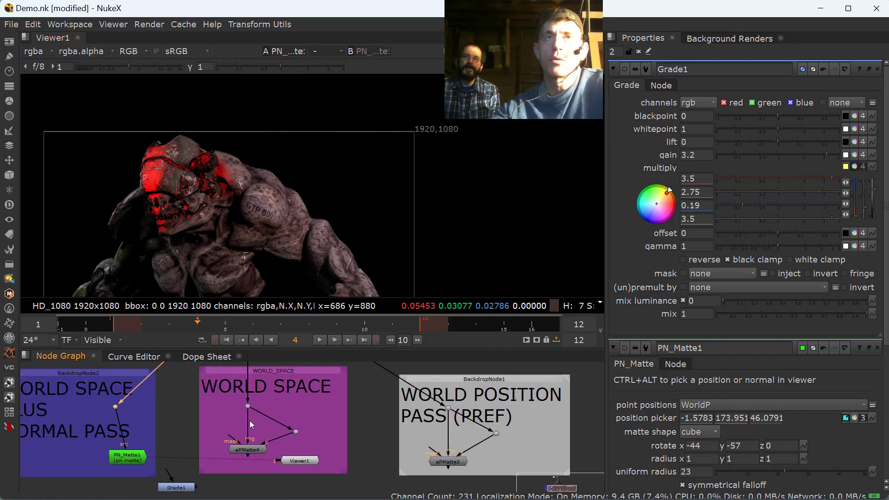
left_click(248, 448)
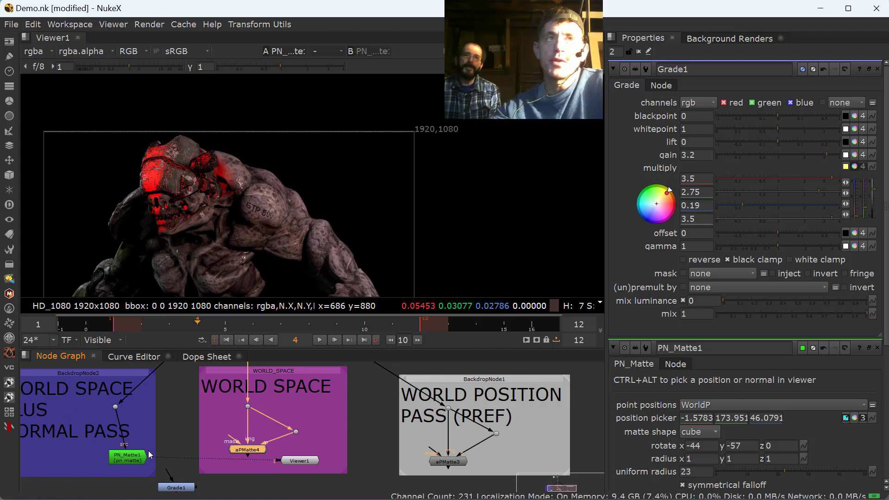
scroll(253, 455, "up", 2)
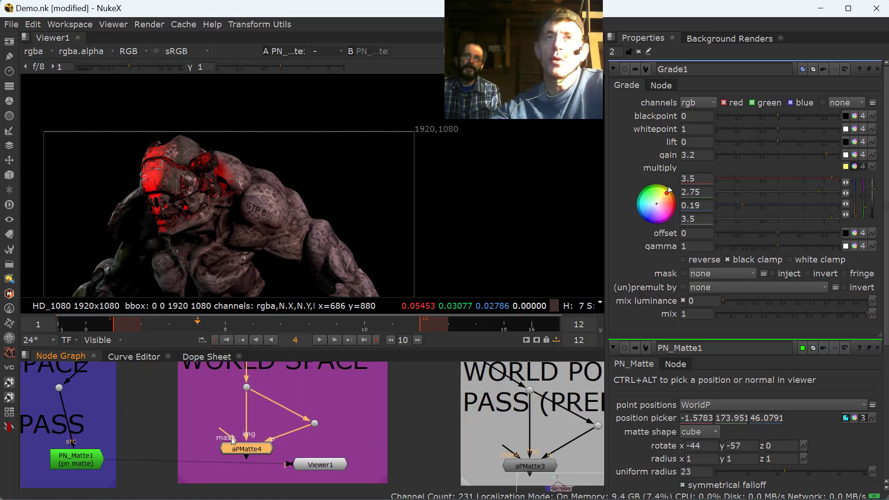
key("1")
double_click(243, 451)
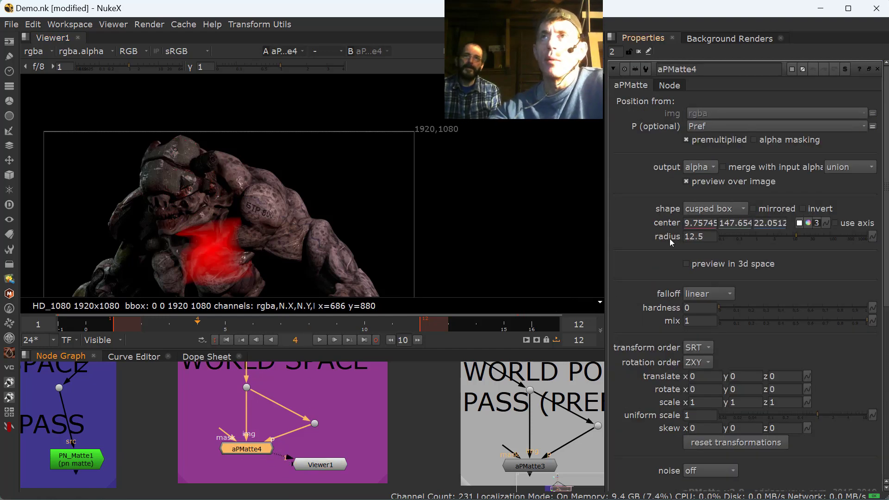
Try the rounded box shape in aPMatte4 and change the shape to linear ramp.
left_click(698, 211)
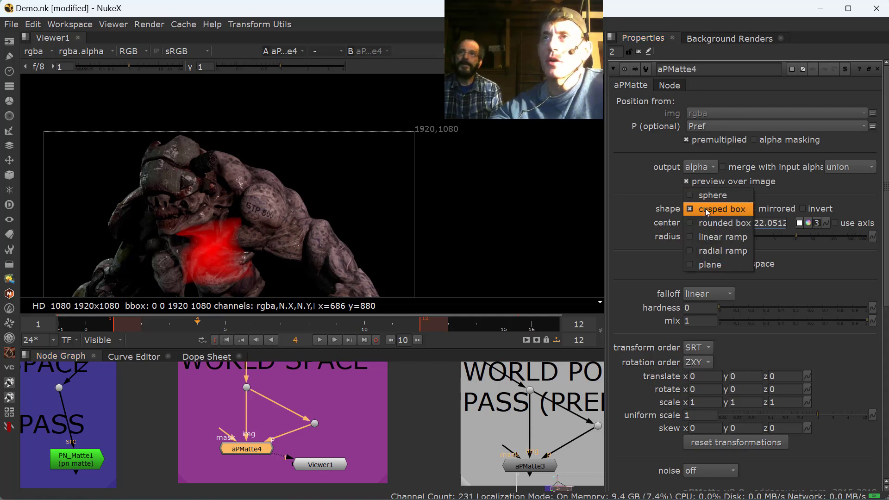
left_click(705, 209)
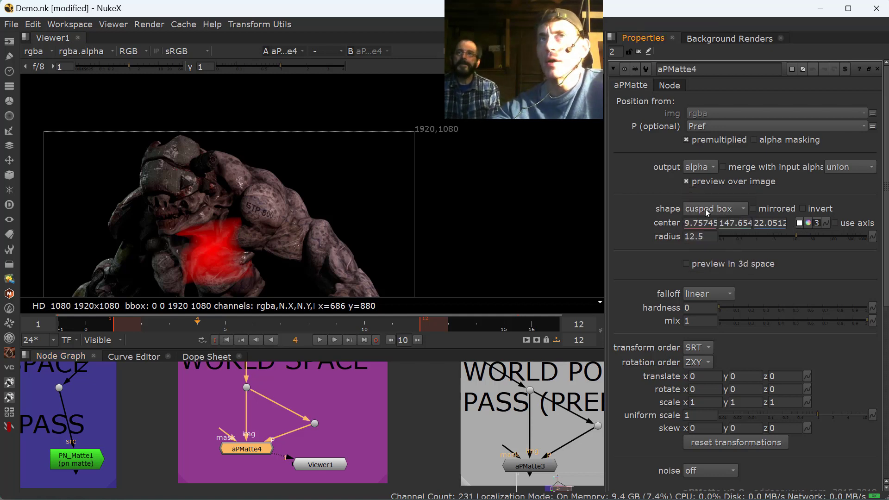
left_click(717, 210)
left_click(714, 229)
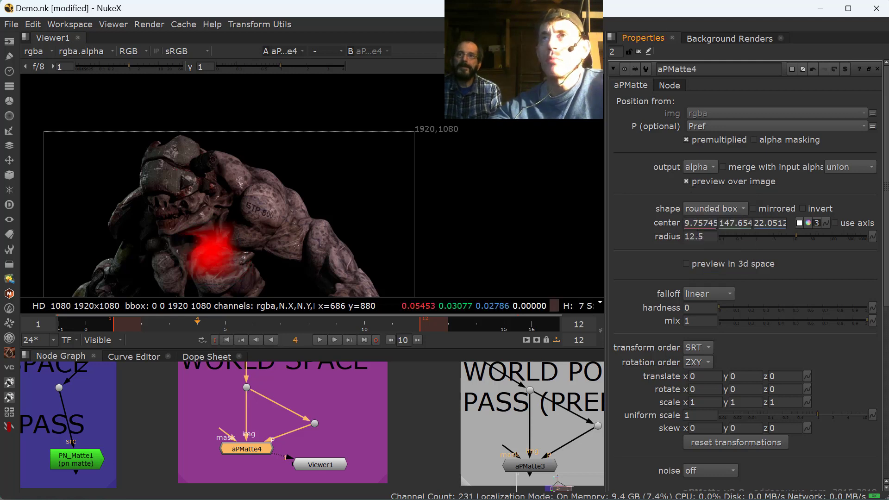
left_click(717, 209)
left_click(716, 227)
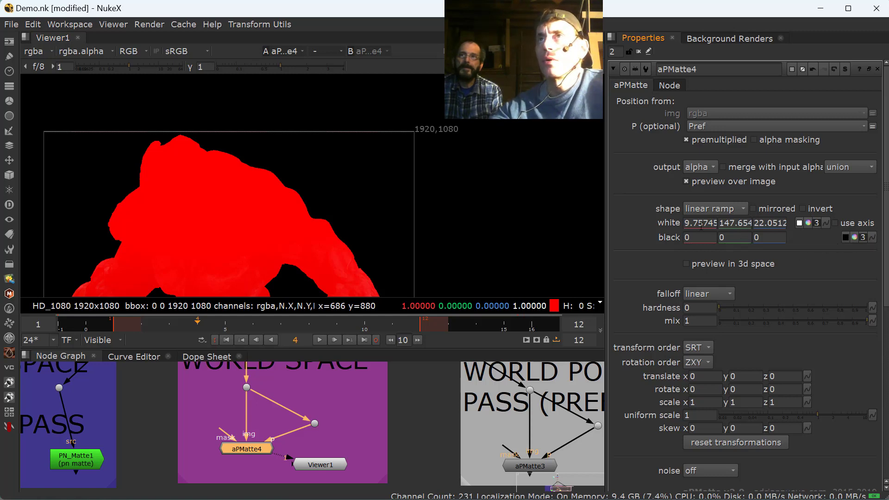
Set aPMatte4's uniform scale to 0.01 and sample the ramp's white position across the creature's upper chest.
left_click(800, 223)
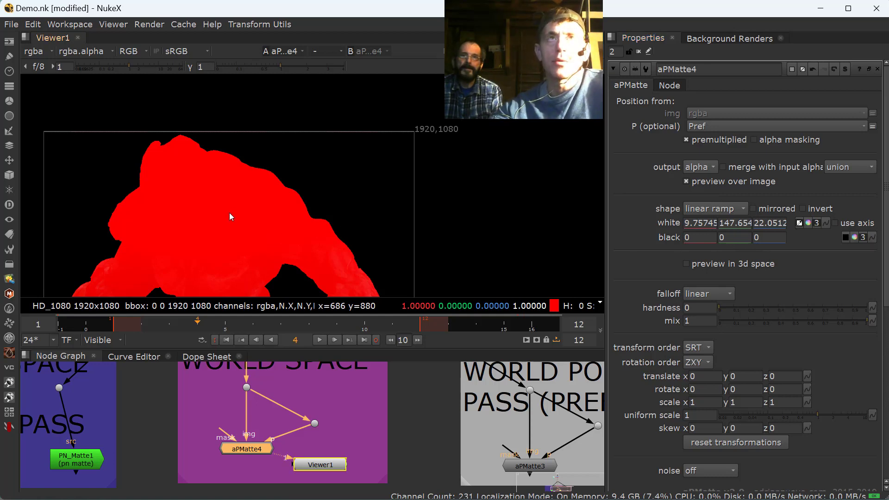
left_click_drag(229, 212, 319, 237, "ctrl")
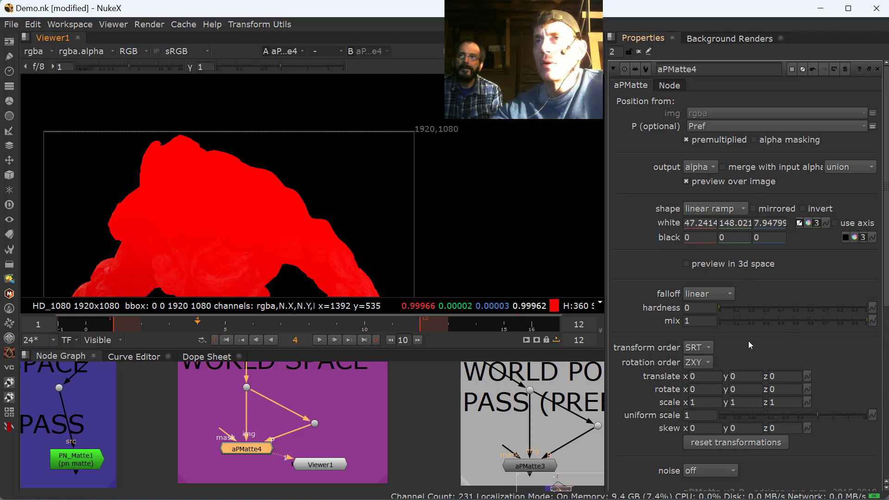
left_click_drag(796, 415, 701, 421)
left_click_drag(188, 270, 216, 236, "ctrl")
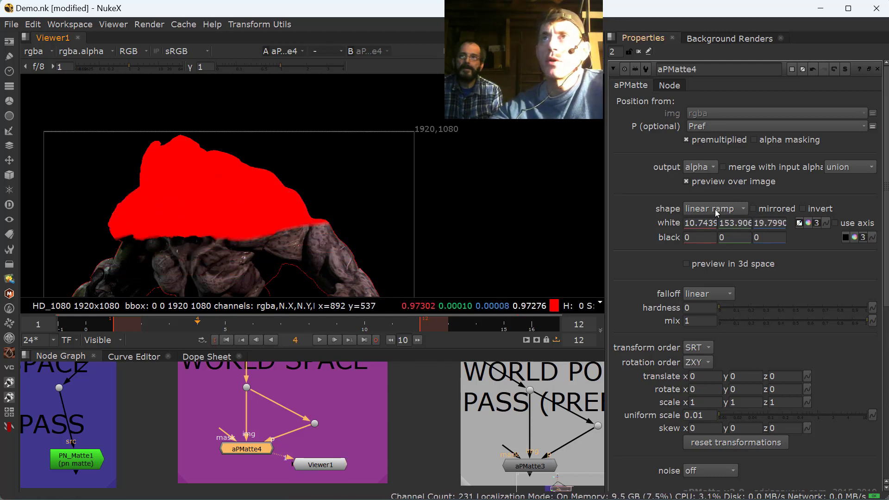
mouse_move(209, 256)
left_mouse_down("ctrl")
mouse_move(213, 245)
mouse_move(209, 253)
left_mouse_up("ctrl")
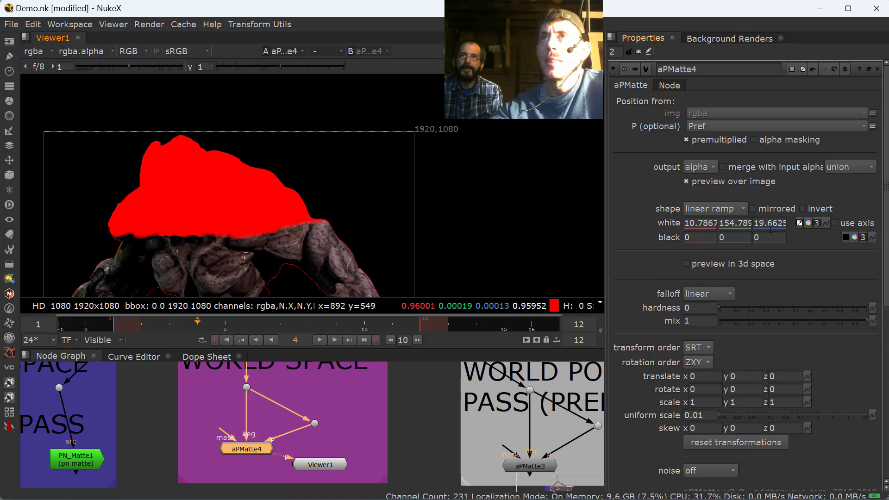
Adjust the linear ramp's edge by setting aPMatte4's hardness to 0.19.
mouse_move(734, 312)
left_mouse_down()
mouse_move(774, 308)
mouse_move(729, 313)
mouse_move(737, 309)
left_mouse_up()
scroll(754, 359, "down", 3)
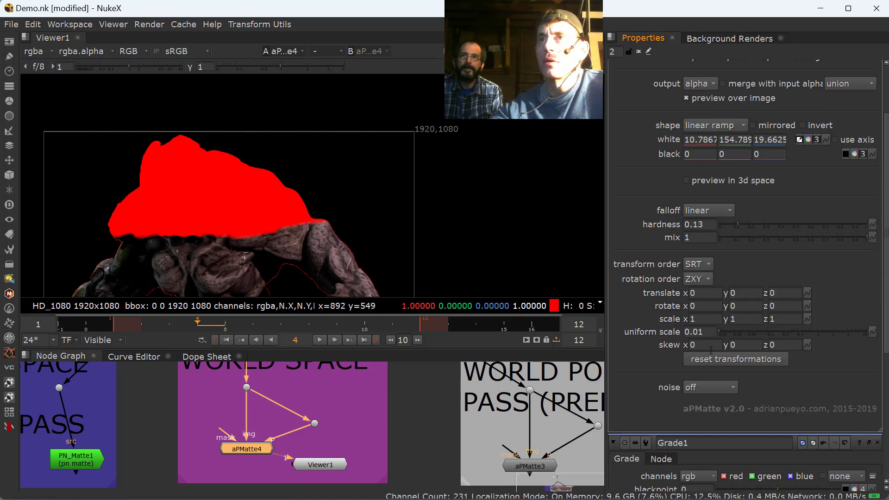
scroll(745, 324, "up", 2)
left_click(736, 285)
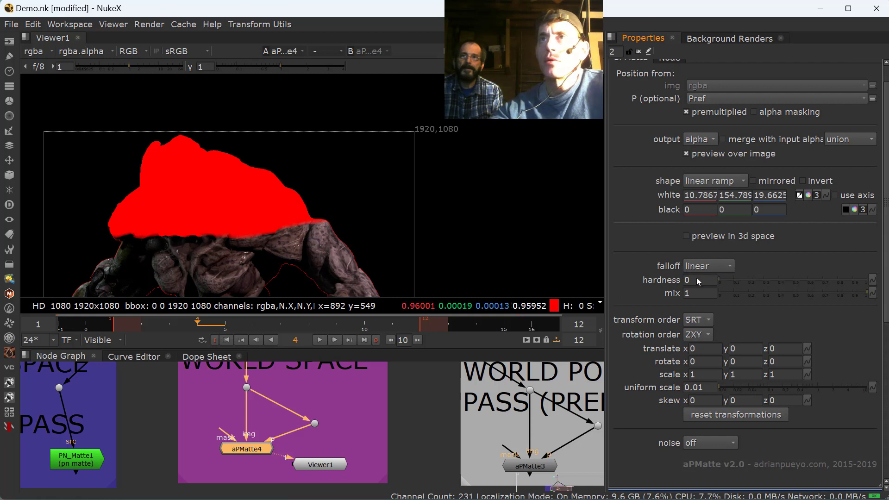
Change aPMatte4's shape to radial ramp and sample its white position on the creature's shoulder below the painted lettering.
left_click(715, 180)
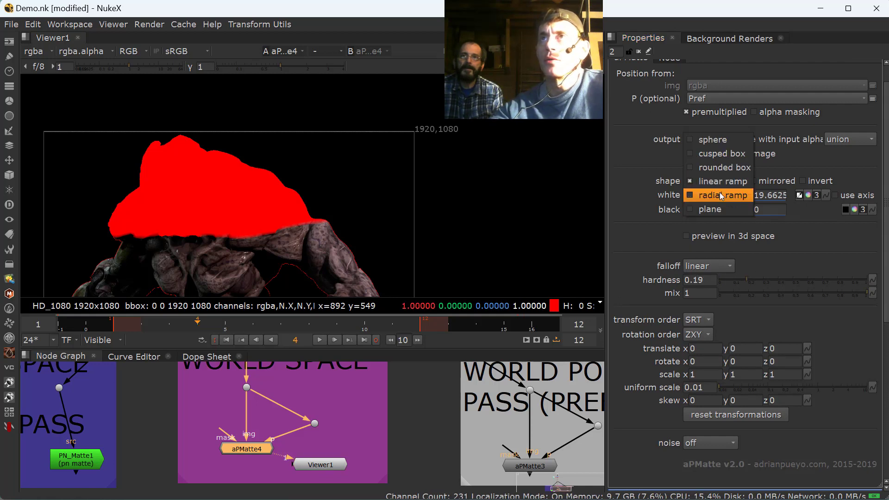
left_click(708, 195)
left_click(255, 222, "ctrl")
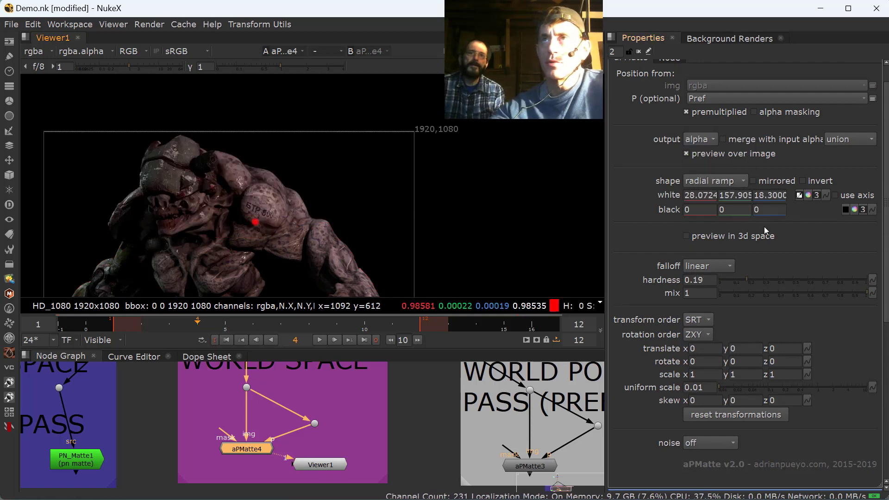
Set the radial ramp's hardness to 0.34 and uniform scale to 0.135, and resample its white position further out on the shoulder.
scroll(711, 238, "up", 2)
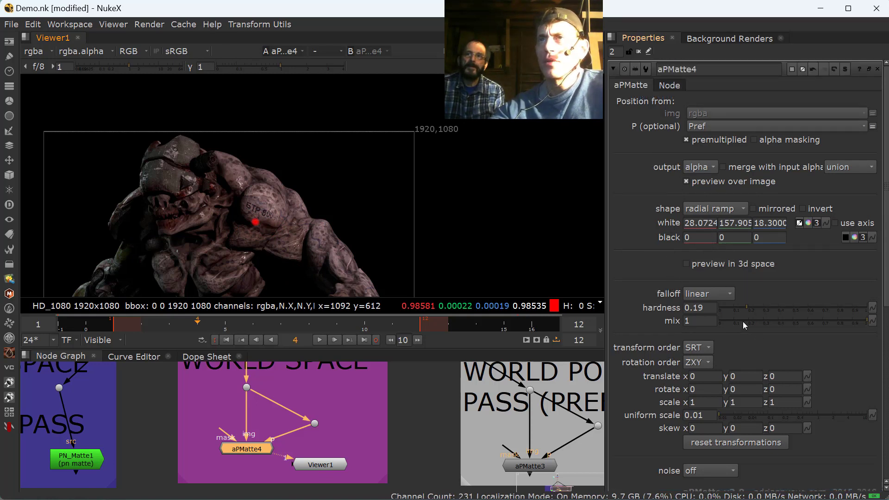
left_click_drag(751, 310, 769, 311)
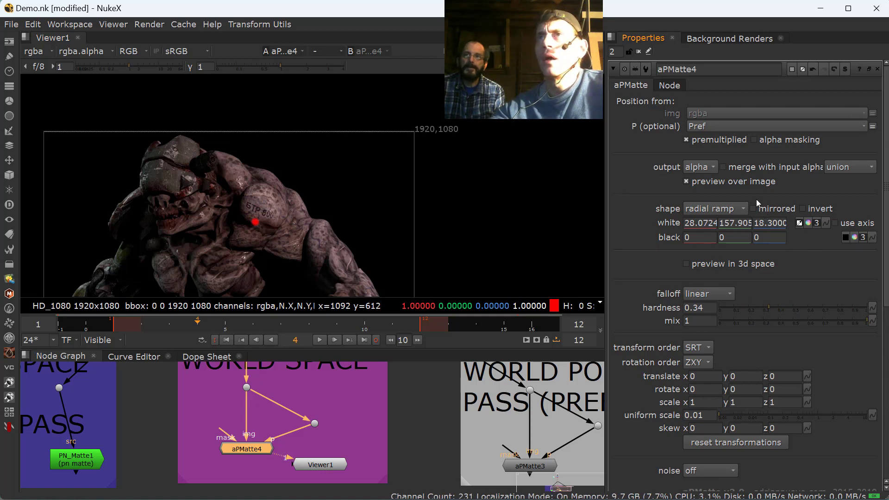
scroll(643, 159, "down", 3)
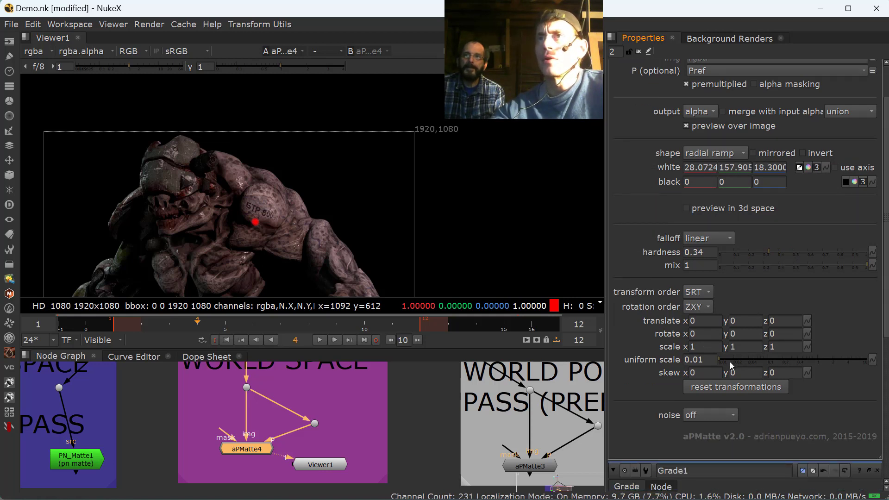
left_click_drag(731, 365, 774, 360)
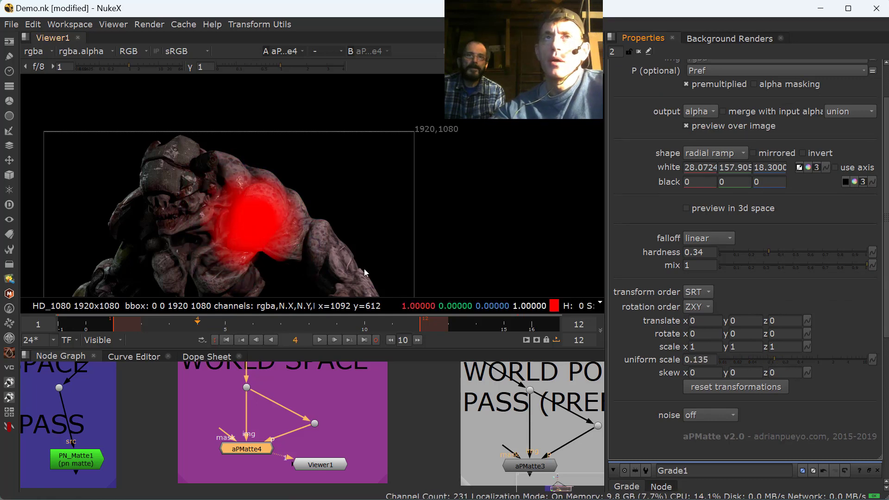
left_click_drag(366, 273, 282, 218, "ctrl")
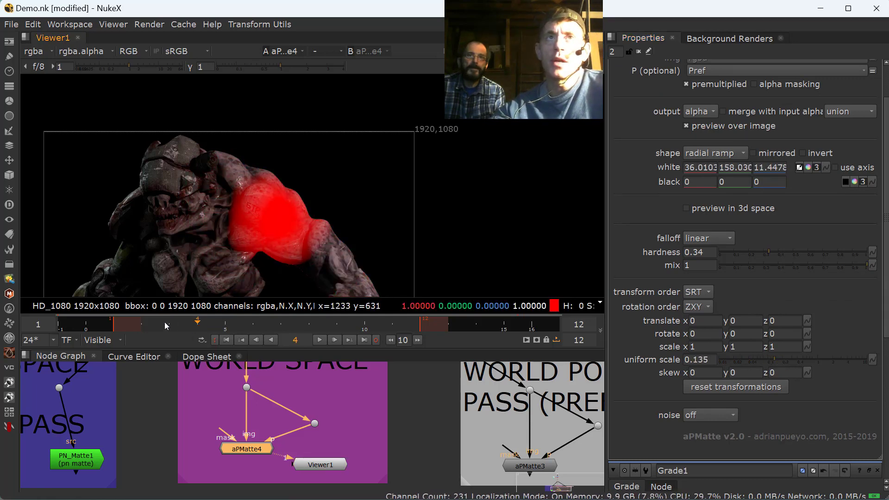
Go to frame 2 to check the shoulder matte and set aPMatte4's P layer to WorldP.
left_click_drag(165, 326, 141, 326)
left_click(249, 449)
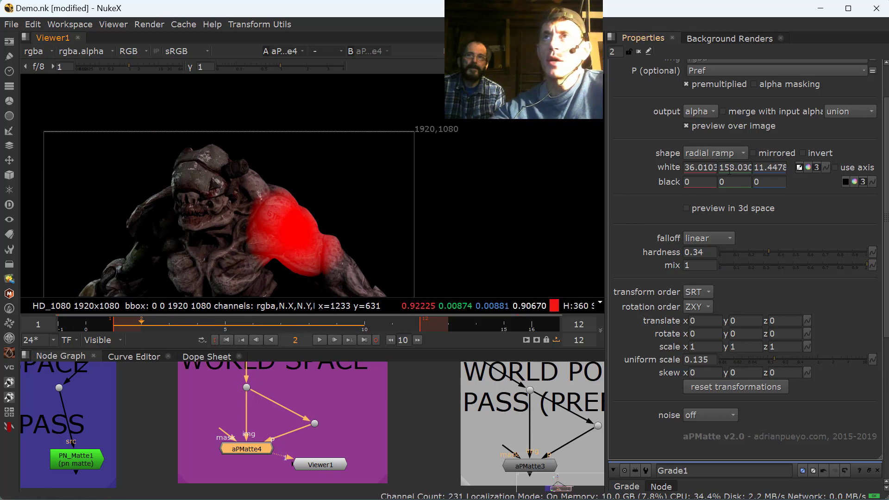
double_click(249, 451)
left_click(725, 126)
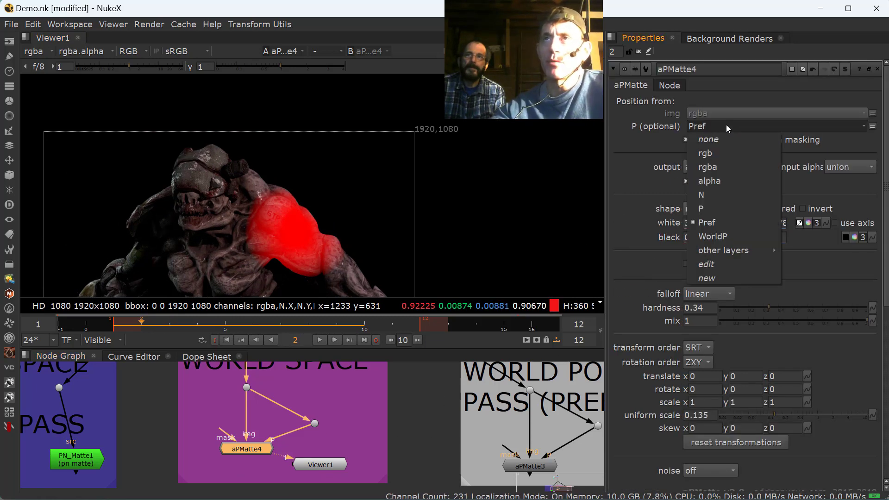
left_click(719, 237)
Scrub to frame 5 to check the WorldP matte, and at frame 3 resample its white position on the creature's near shoulder.
left_click_drag(170, 329, 226, 339)
scroll(335, 410, "down", 3)
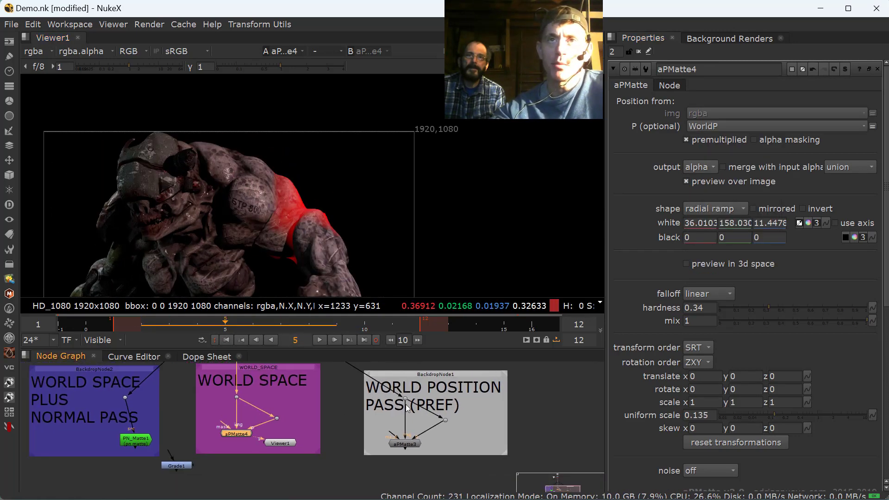
scroll(252, 380, "up", 4)
left_click_drag(232, 328, 173, 329)
left_click_drag(206, 259, 263, 222, "ctrl")
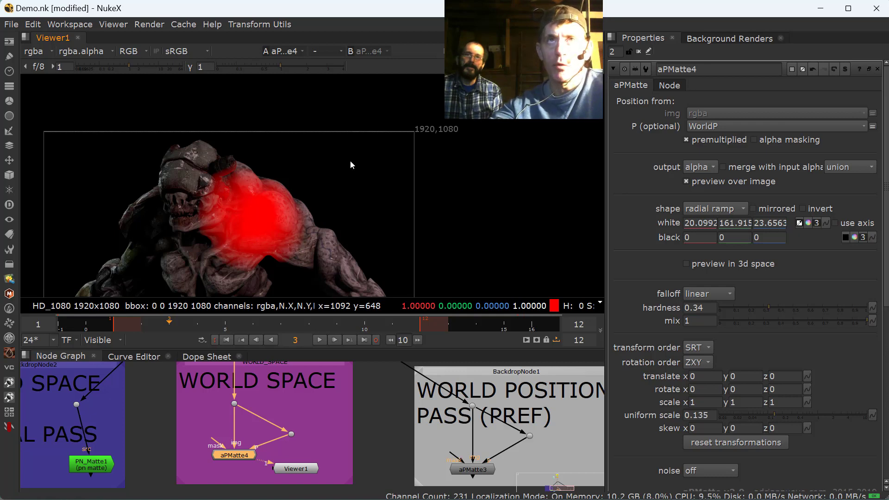
left_click_drag(194, 417, 321, 466)
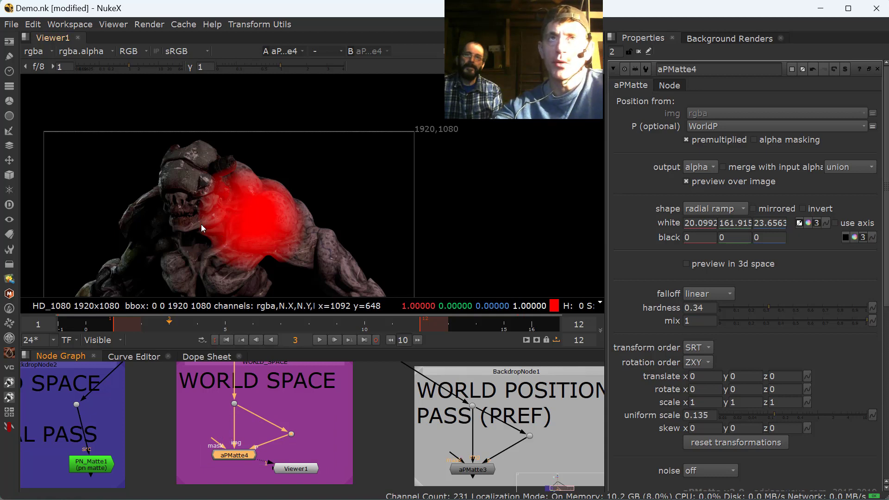
left_click_drag(189, 392, 329, 471)
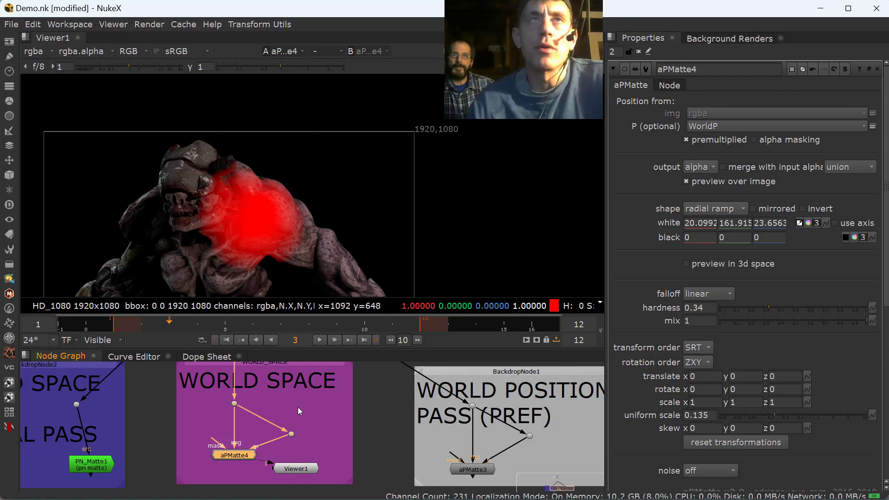
left_click_drag(194, 401, 323, 437)
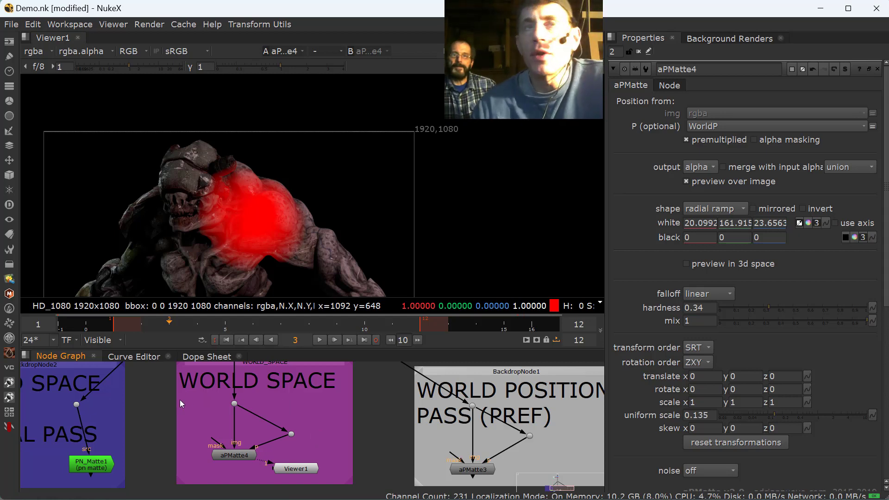
left_click_drag(189, 396, 311, 446)
left_click(213, 393)
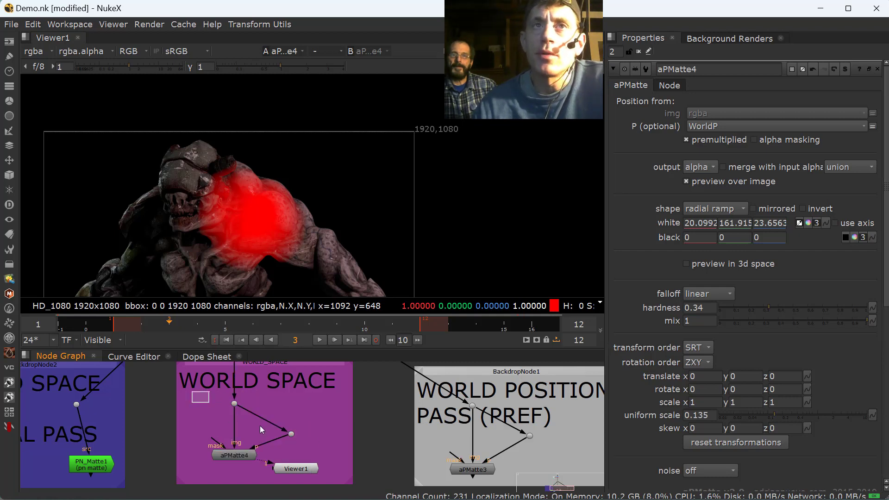
left_click_drag(191, 390, 318, 460)
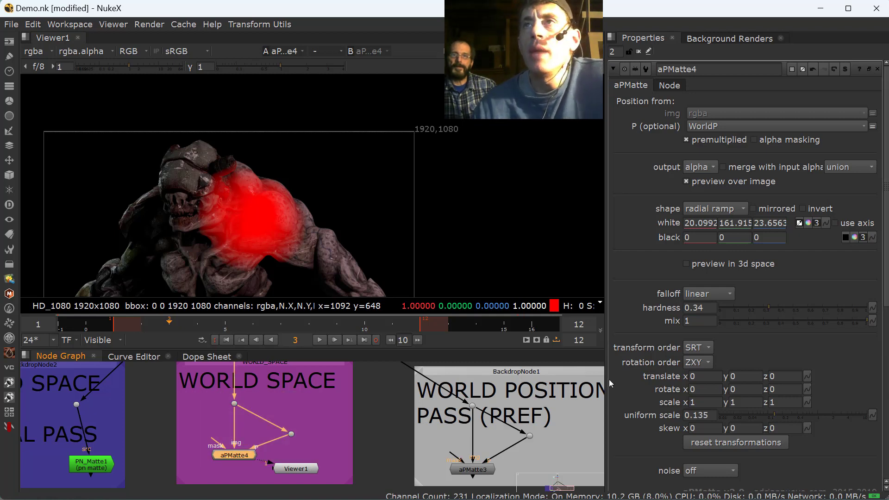
Review aPMatte4's falloff options, keep linear, and change the shape to plane.
left_click(707, 294)
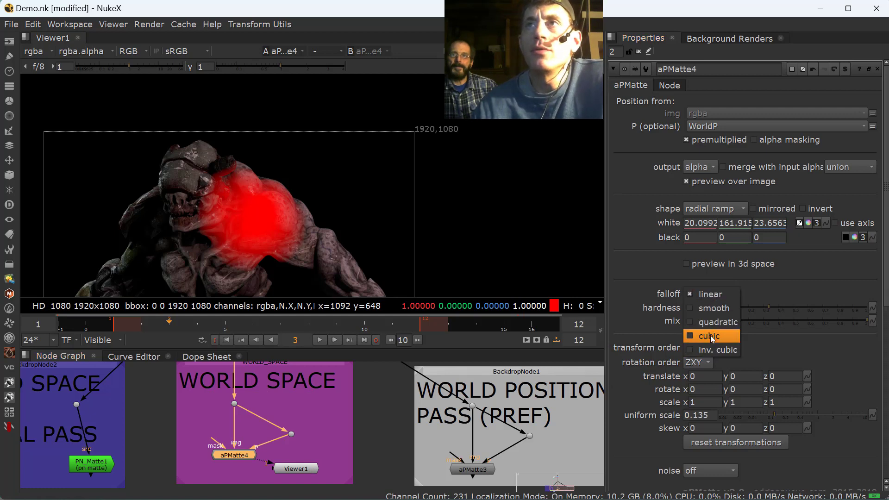
left_click(709, 294)
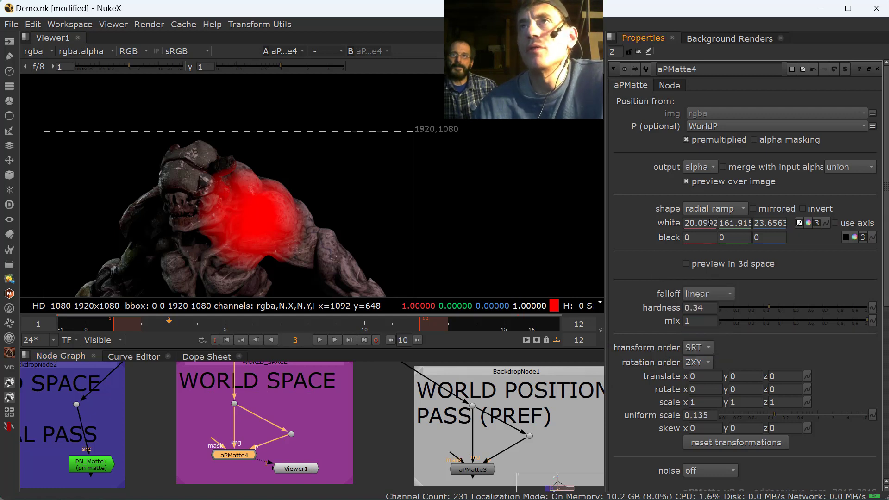
left_click(716, 208)
left_click(708, 190)
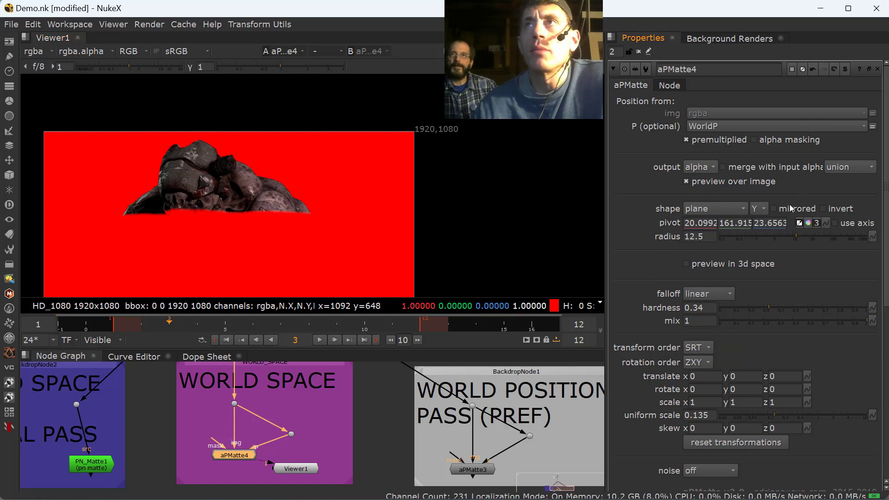
Try resampling the plane shape's pivot at lower spots on the creature.
left_click_drag(277, 255, 250, 264, "ctrl")
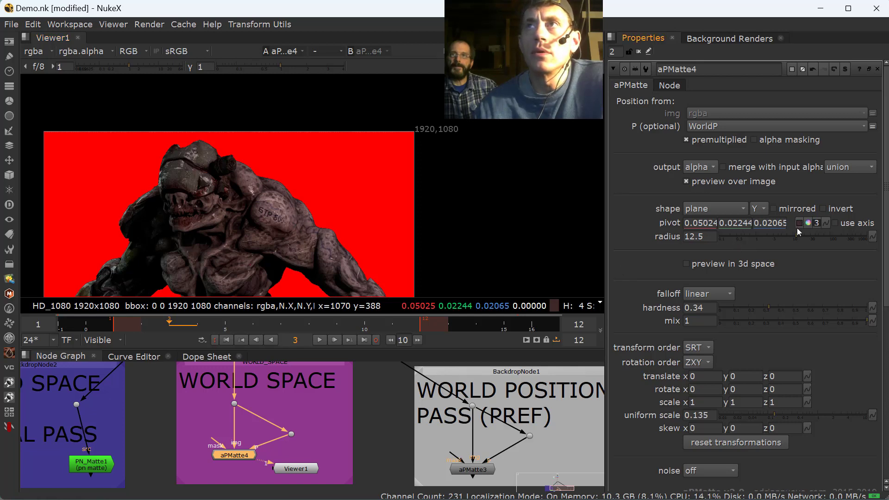
left_click_drag(242, 249, 220, 223, "ctrl")
Change aPMatte4's shape to rounded box, resample its center on the creature's chest, and set the radius to 140.
left_click(719, 209)
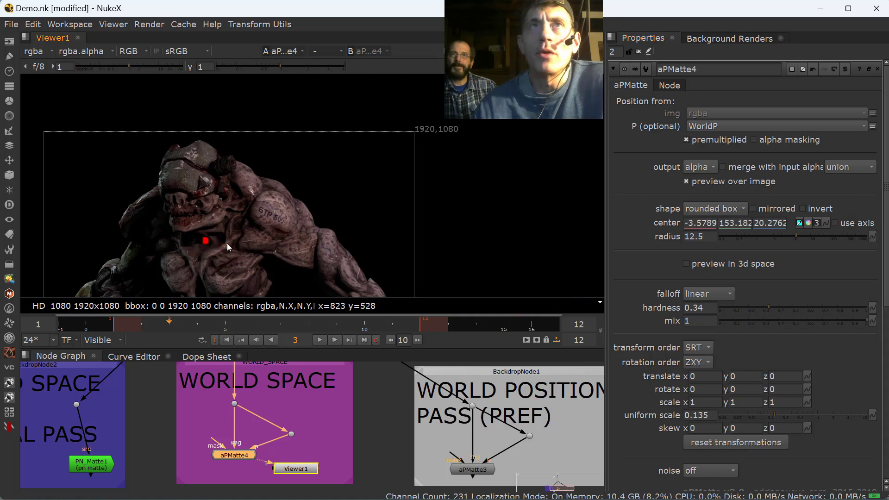
left_click(222, 249, "ctrl")
left_click_drag(841, 237, 835, 236)
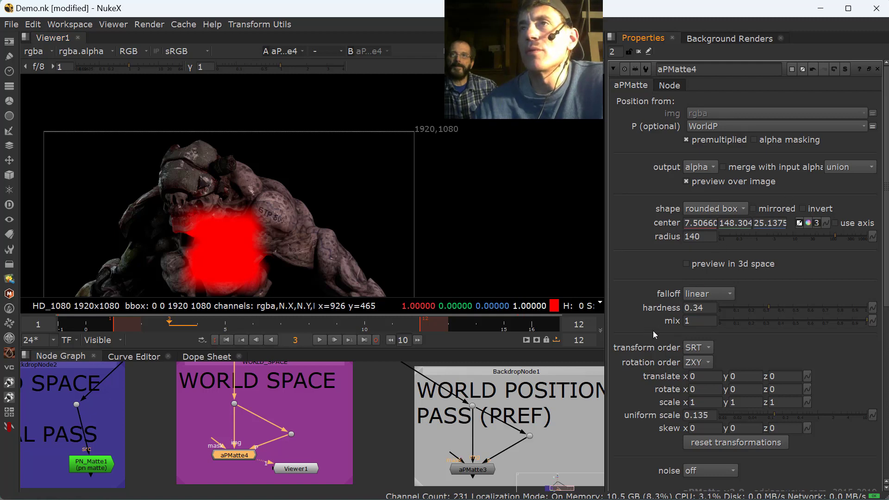
Enable aPMatte4's preview in 3D space, view it in 3D, and set point size to 3.7 and point detail to 0.05.
left_click(686, 264)
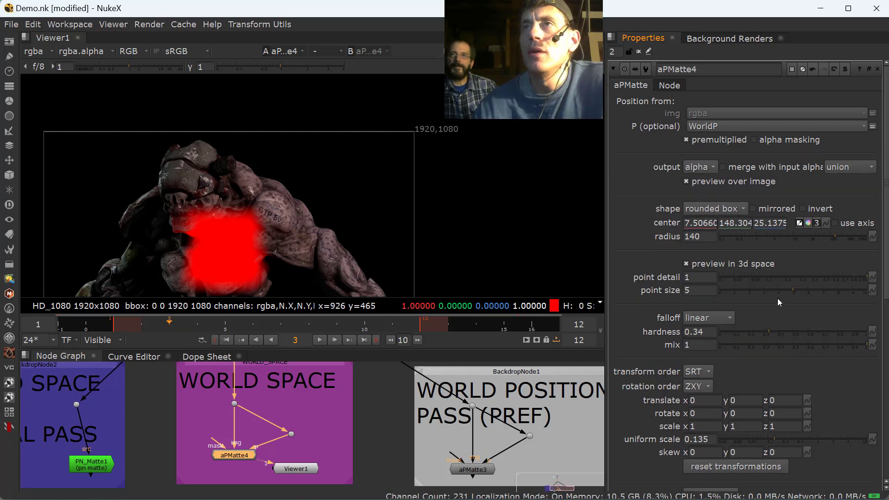
key("Tab")
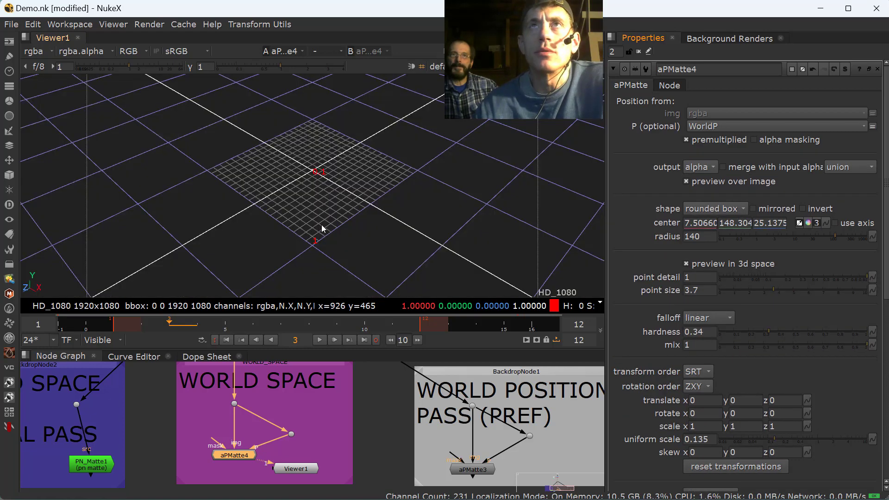
key("f")
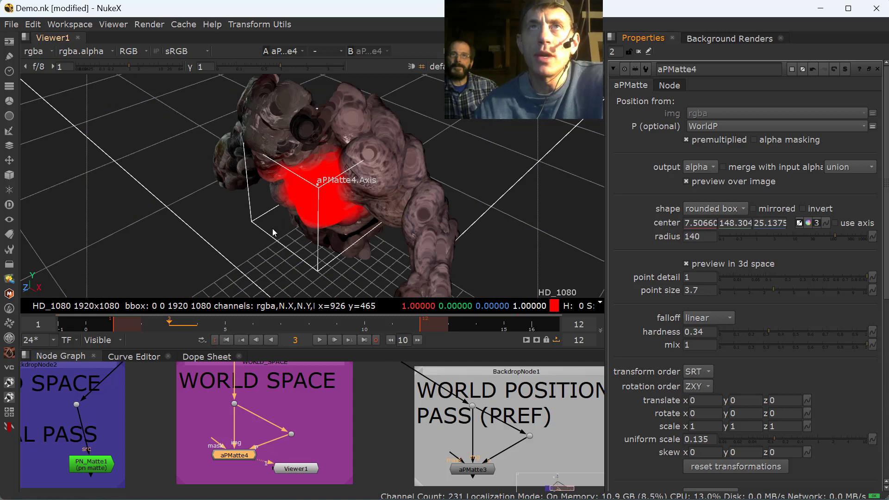
left_click_drag(331, 219, 287, 147, "ctrl")
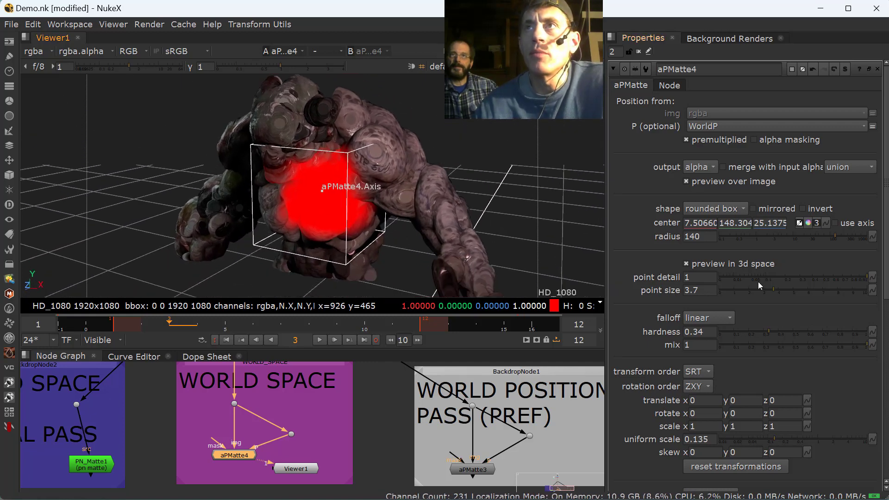
left_click_drag(776, 280, 751, 276)
left_click_drag(253, 229, 259, 227, "ctrl")
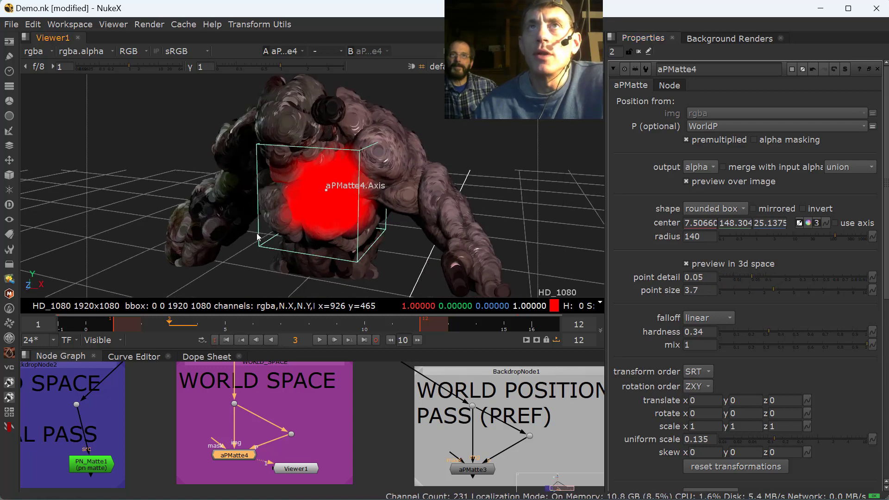
Try aPMatte4's use axis option while viewing the box in 3D, and switch it off again back in the 2D view.
left_click(835, 224)
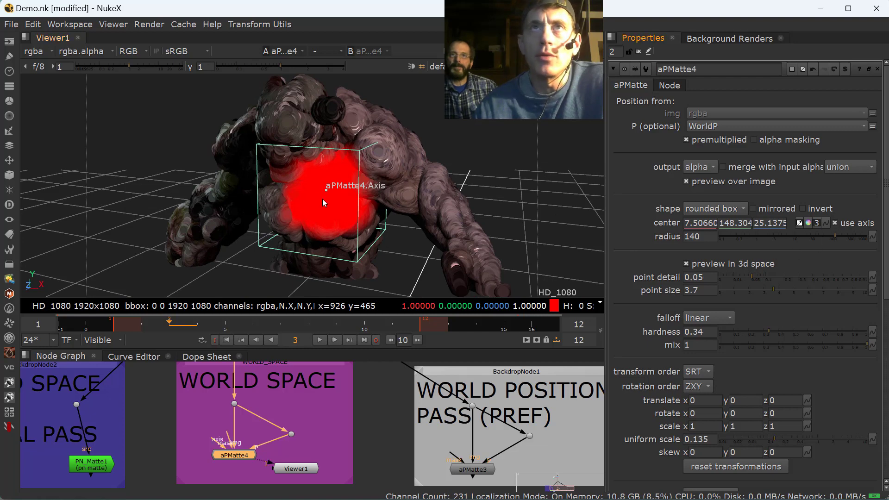
left_click(260, 218)
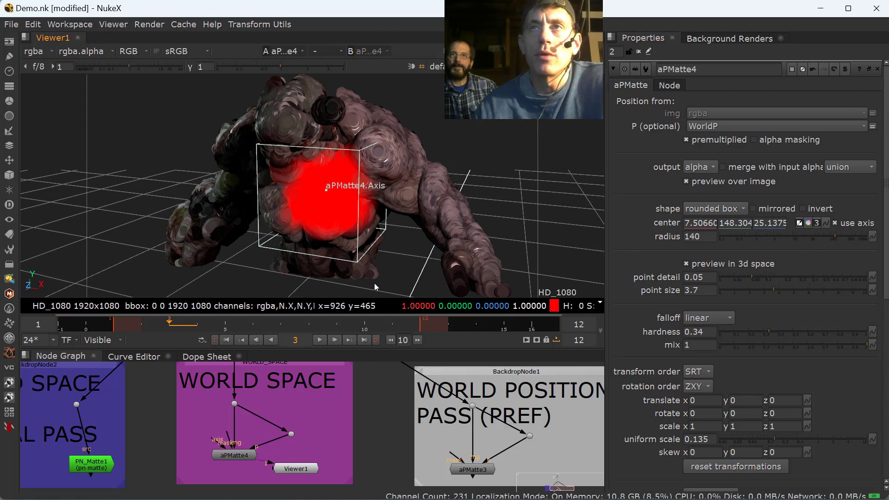
left_click_drag(323, 227, 388, 214, "ctrl")
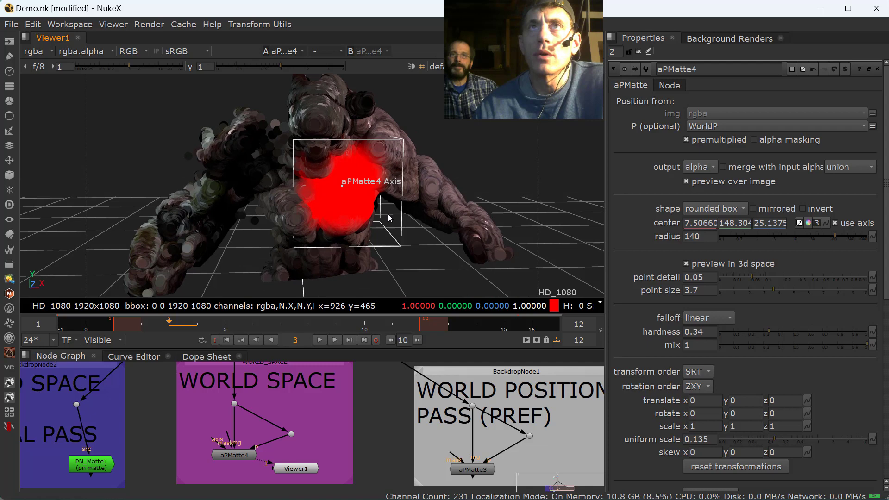
left_click(402, 246)
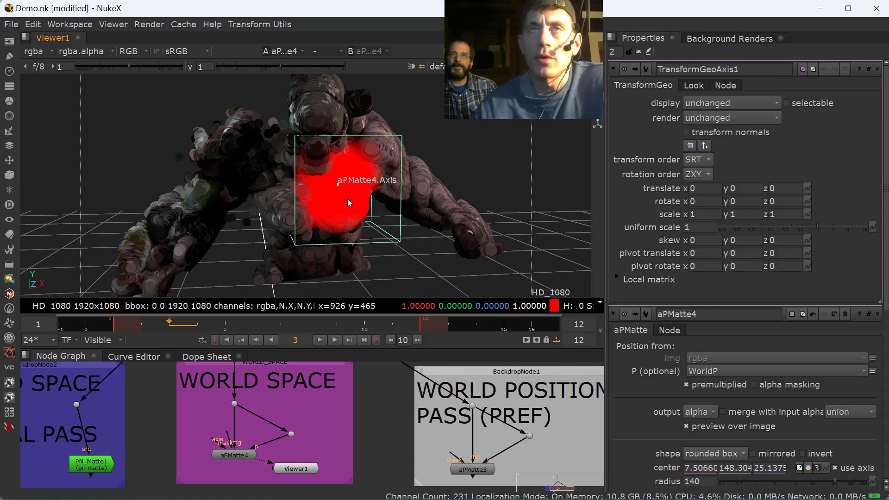
left_click_drag(347, 198, 276, 205, "ctrl")
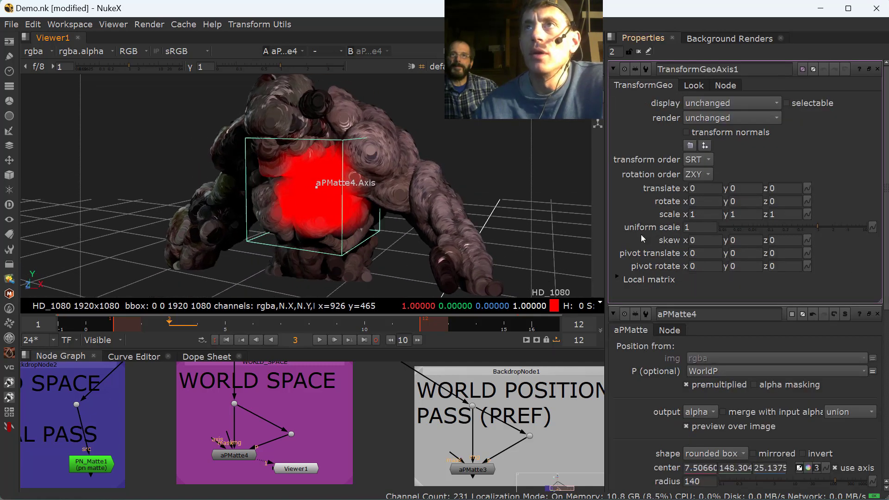
scroll(238, 458, "up", 2)
double_click(238, 457)
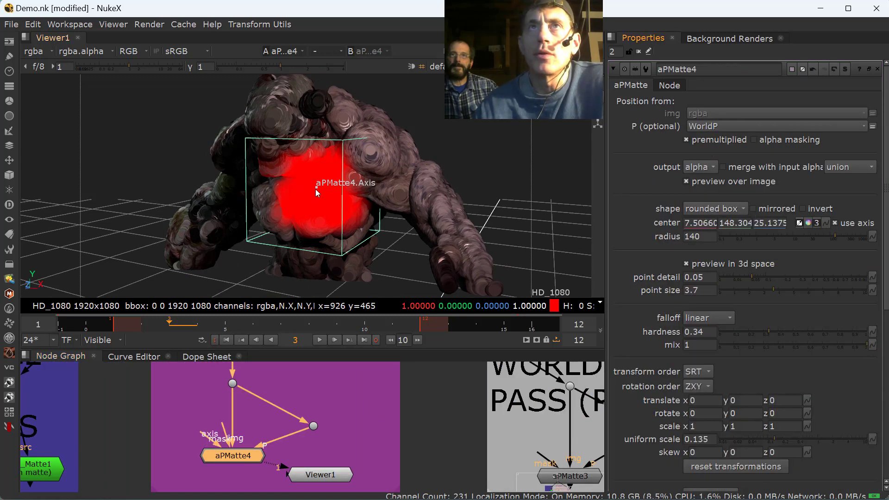
key("Tab")
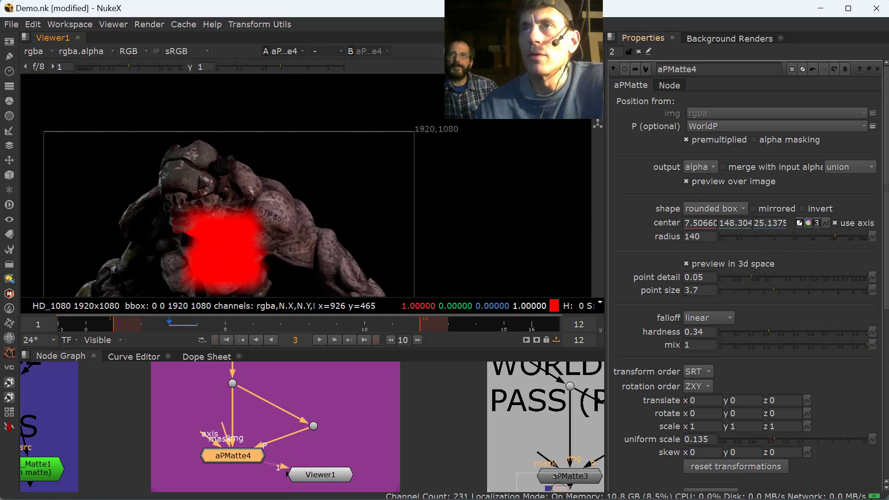
left_click(835, 224)
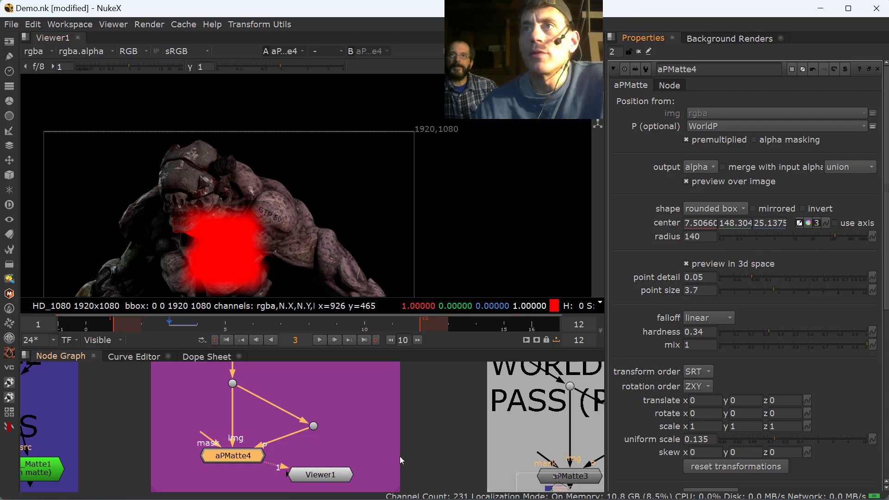
Locate and select aPMatte3 in the World Position Pass (Pref) backdrop.
scroll(398, 456, "down", 3)
middle_click_drag(389, 456, 368, 454)
scroll(388, 458, "up", 2)
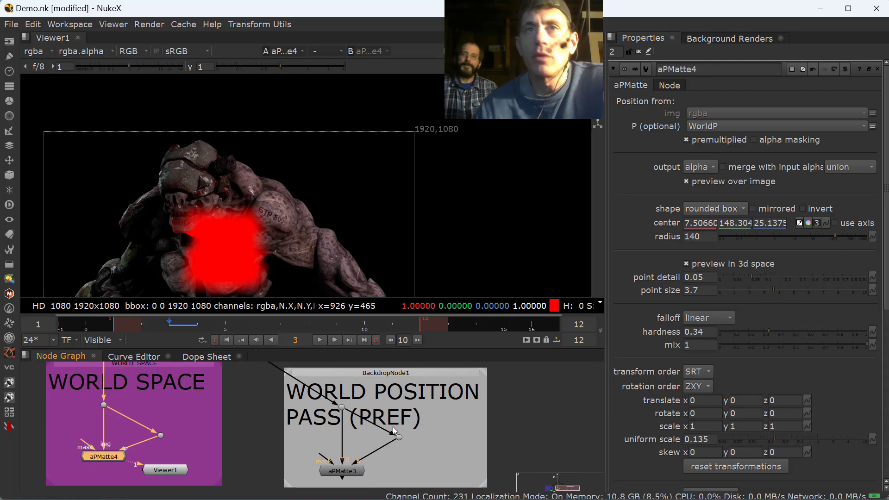
left_click(357, 471)
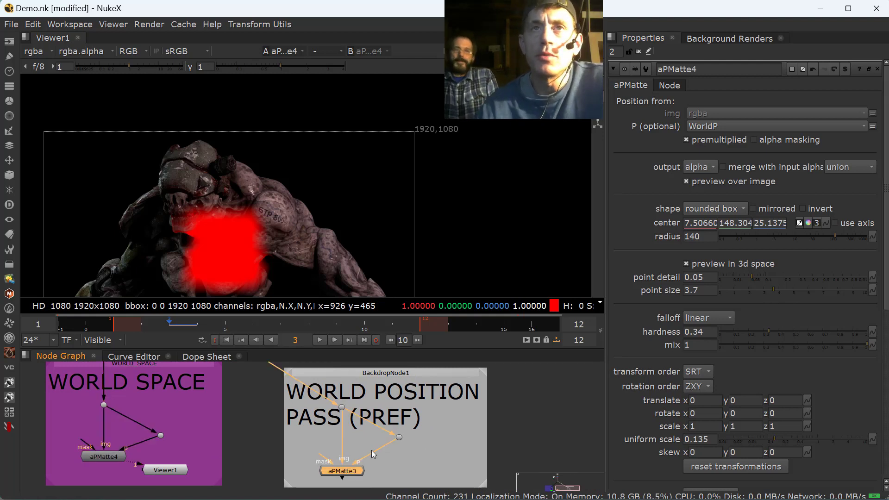
middle_click_drag(372, 377, 364, 389)
left_click_drag(364, 386, 363, 380)
middle_click_drag(352, 372, 359, 354)
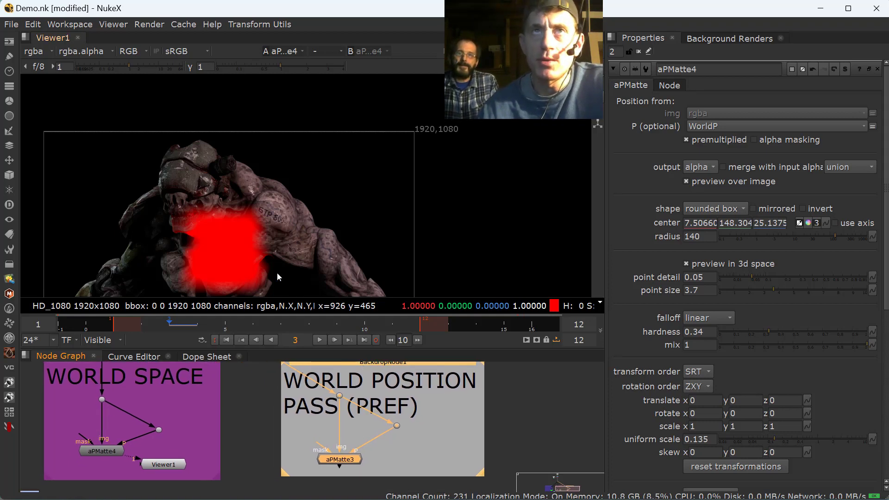
left_click(343, 464)
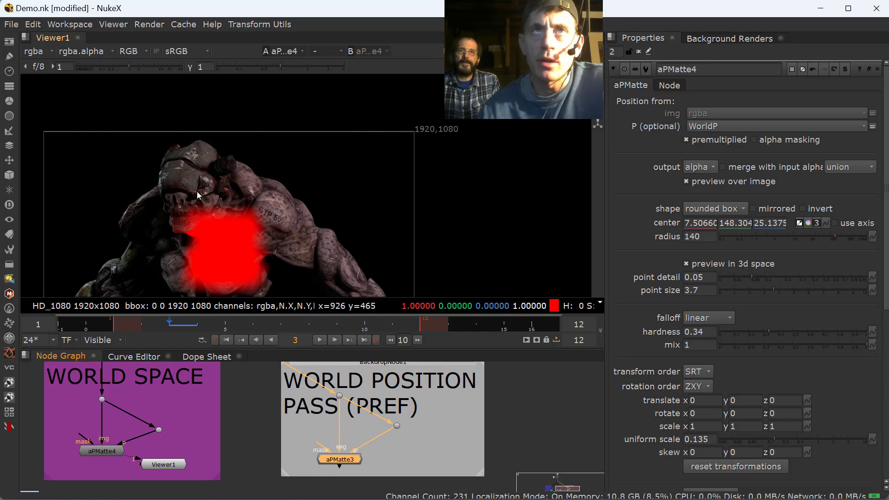
scroll(199, 196, "up", 2)
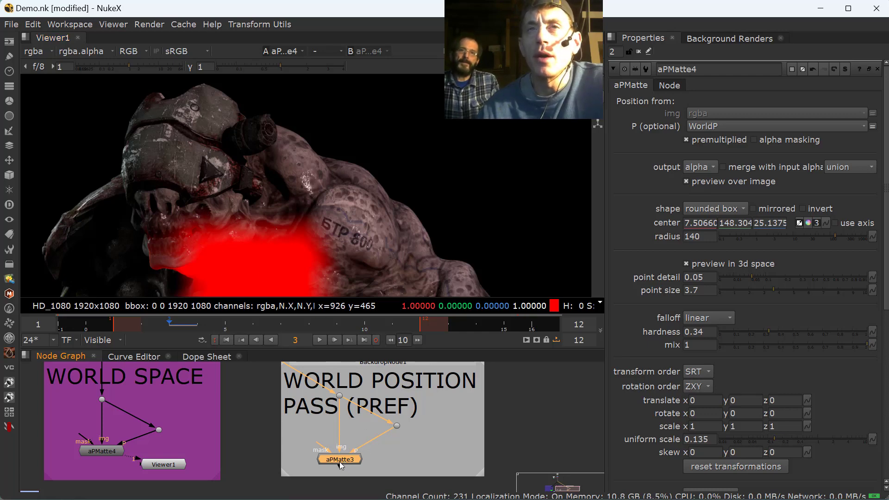
View the Pref layer at the dot feeding aPMatte3, scrub through the frames, and restore the rgba display.
left_click(339, 397)
key("1")
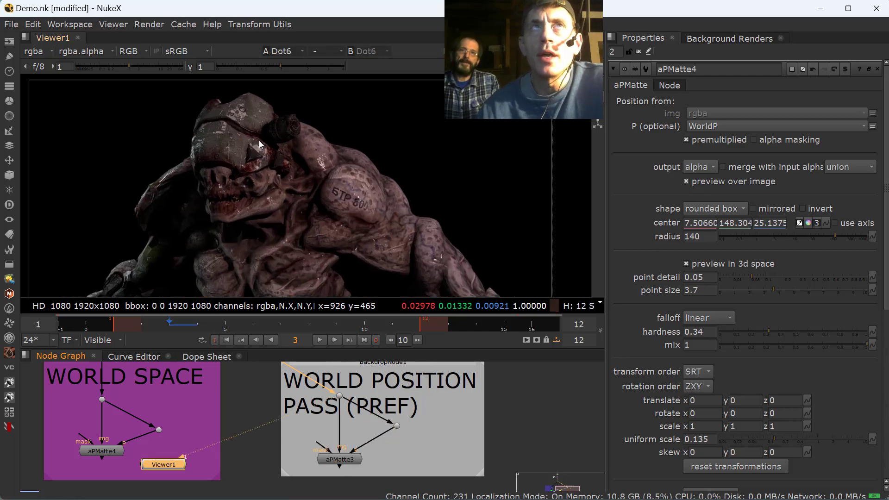
left_click(51, 52)
left_click(58, 148)
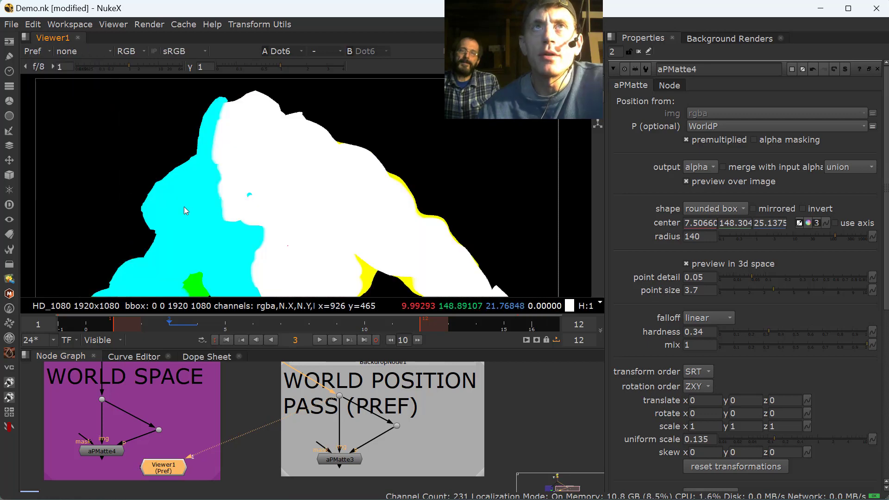
left_click_drag(194, 324, 162, 328)
left_click(43, 53)
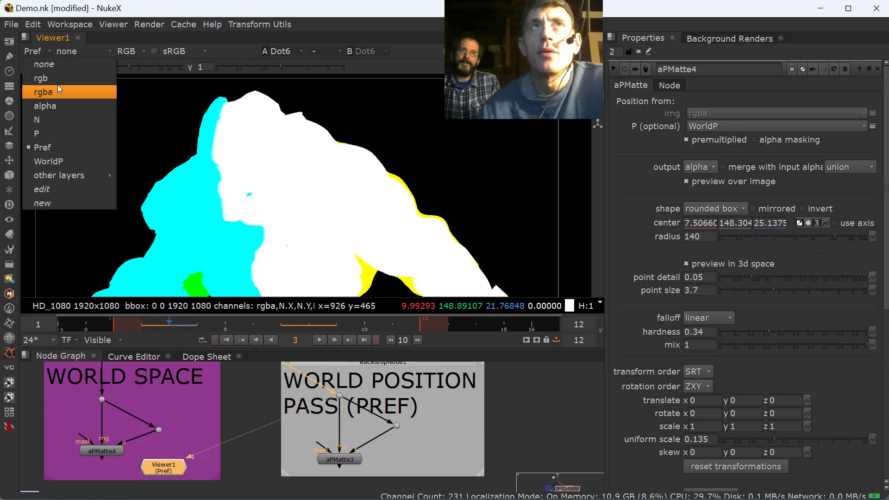
left_click(39, 91)
View aPMatte3 with its properties open, and nudge the dot feeding its P input slightly closer to the node.
left_click(342, 463)
key("1")
double_click(342, 464)
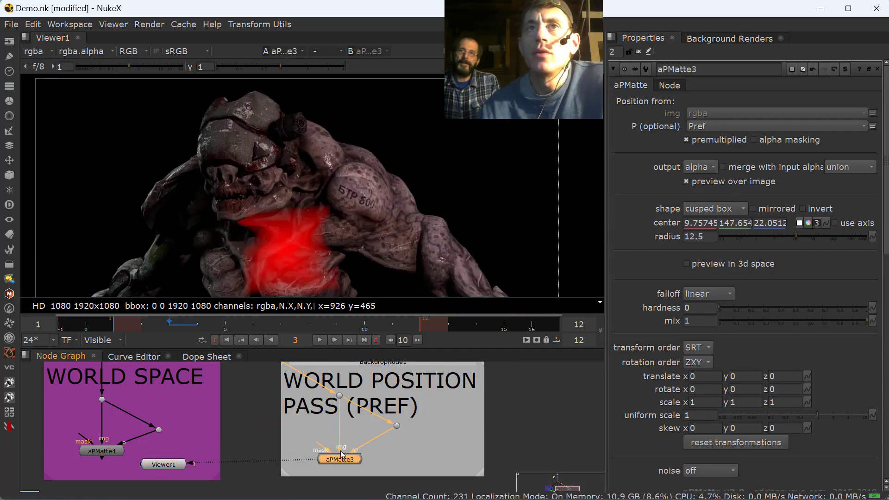
scroll(340, 472, "up", 2)
scroll(196, 467, "down", 3)
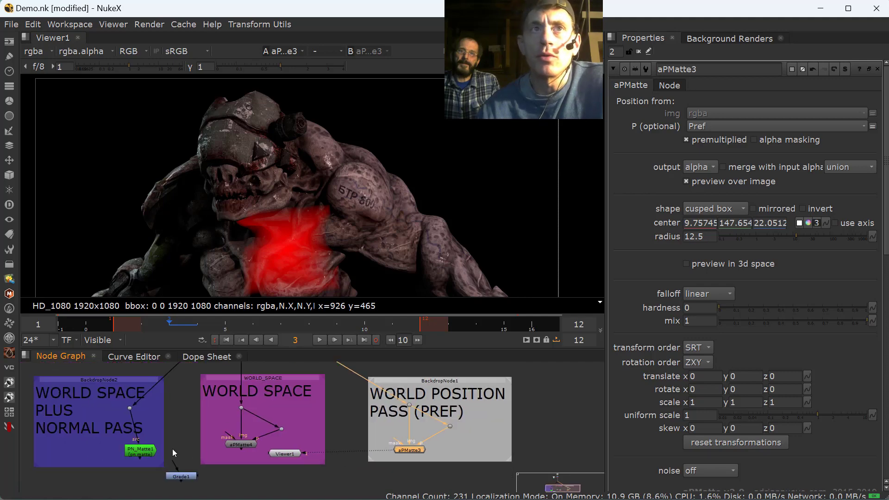
scroll(172, 449, "up", 1)
scroll(186, 440, "up", 1)
scroll(385, 450, "up", 2)
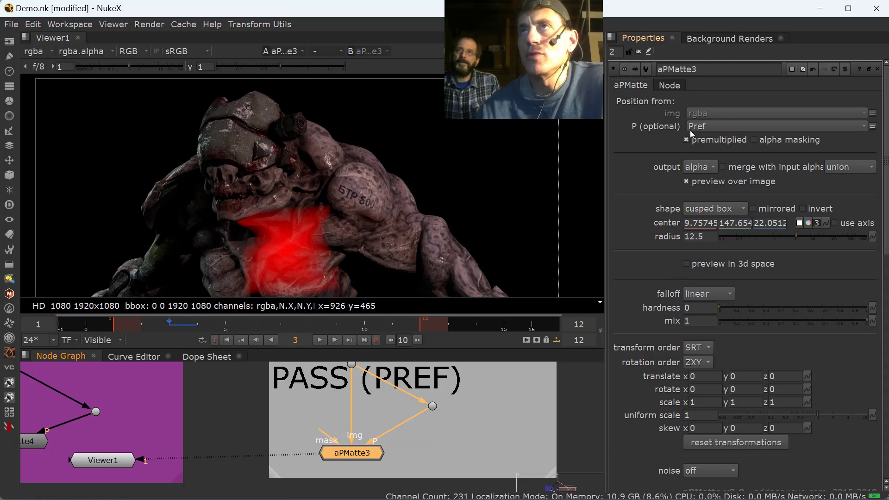
left_click_drag(433, 415, 426, 413)
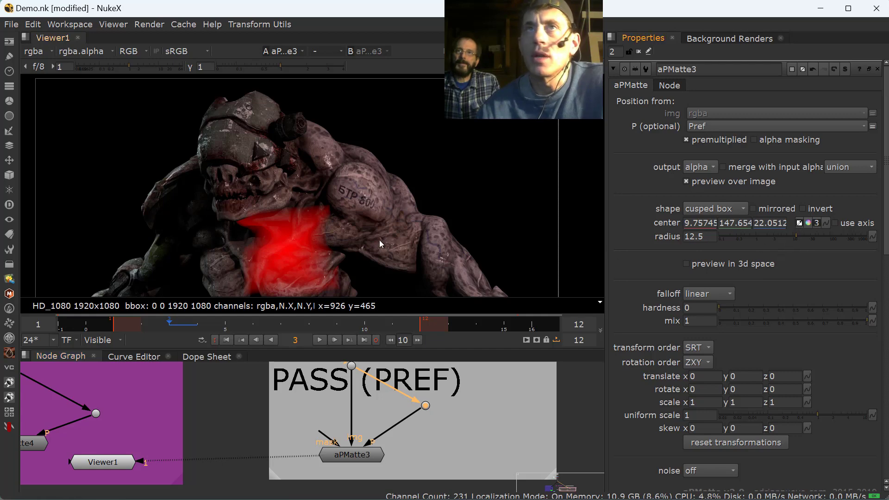
Resample aPMatte3's center on the armpit and then over an area of the near arm, and scrub to frame 7.
left_click_drag(353, 241, 407, 235, "ctrl")
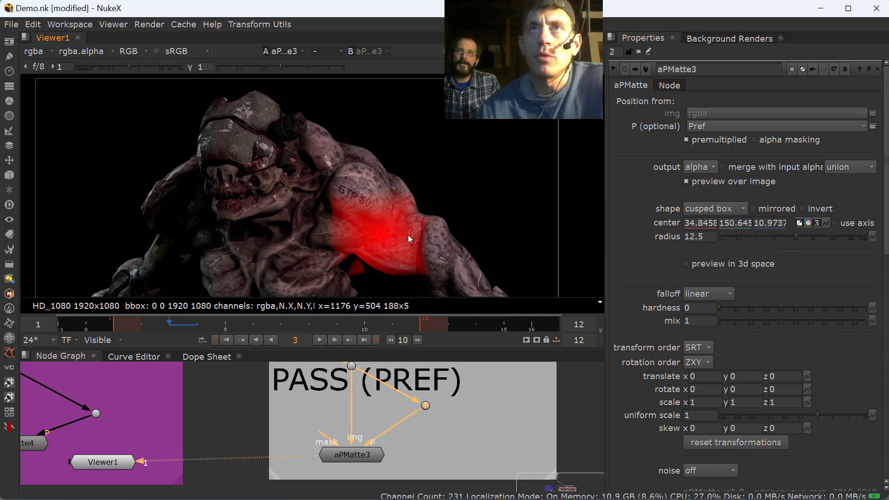
middle_click_drag(407, 236, 333, 140)
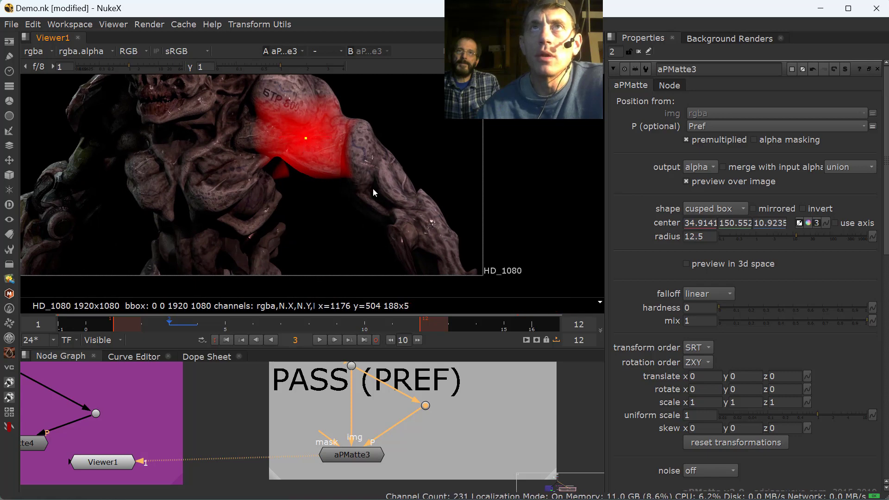
left_click_drag(373, 188, 402, 207, "ctrl+shift")
left_click_drag(197, 324, 275, 318)
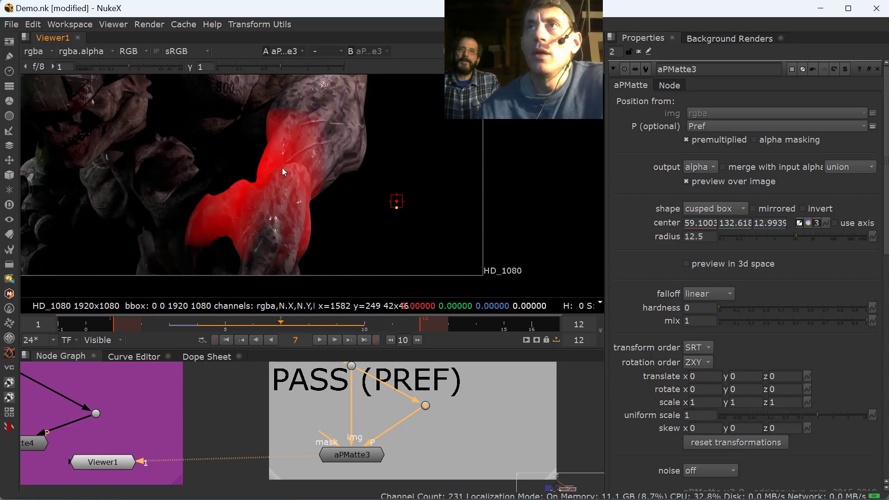
Place the Grade1 node below aPMatte3 at the World Position Pass (Pref) backdrop.
scroll(370, 222, "down", 1)
scroll(301, 448, "down", 2)
scroll(301, 449, "down", 2)
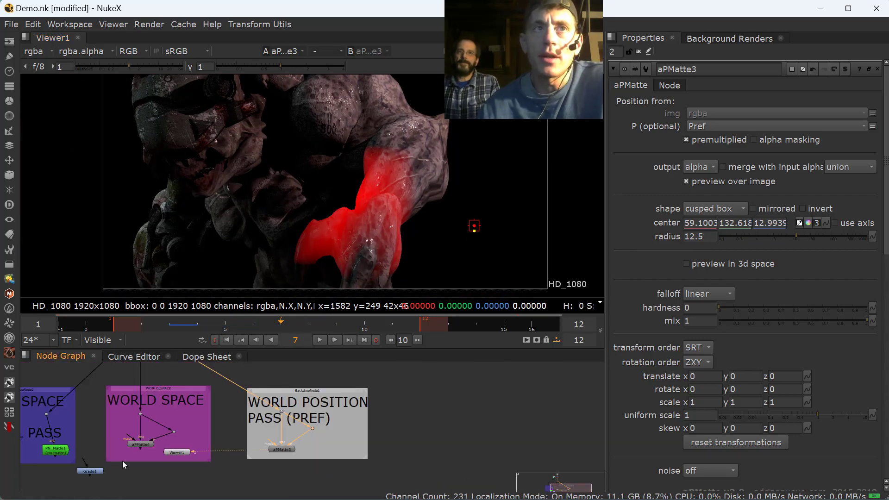
key("g")
scroll(309, 462, "up", 2)
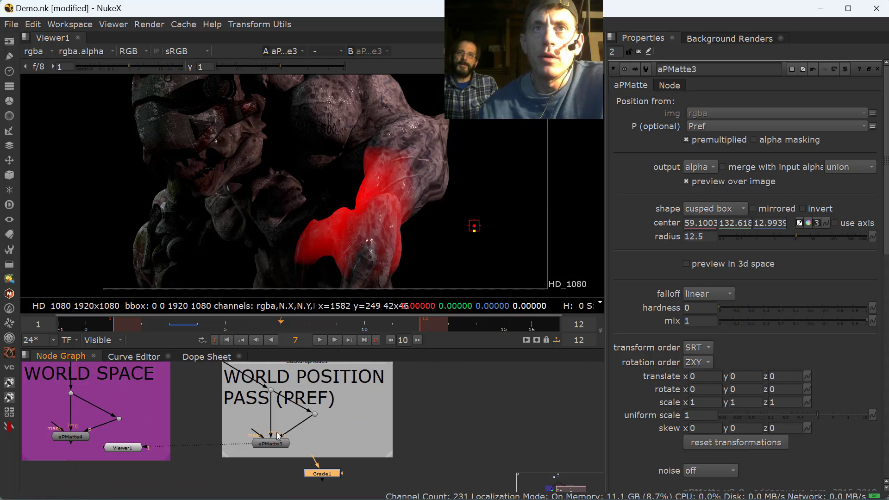
Check the arm matte's alpha, go to frame 5, and resample aPMatte3's center on the creature's chest.
key("a")
left_click(226, 324)
key("a")
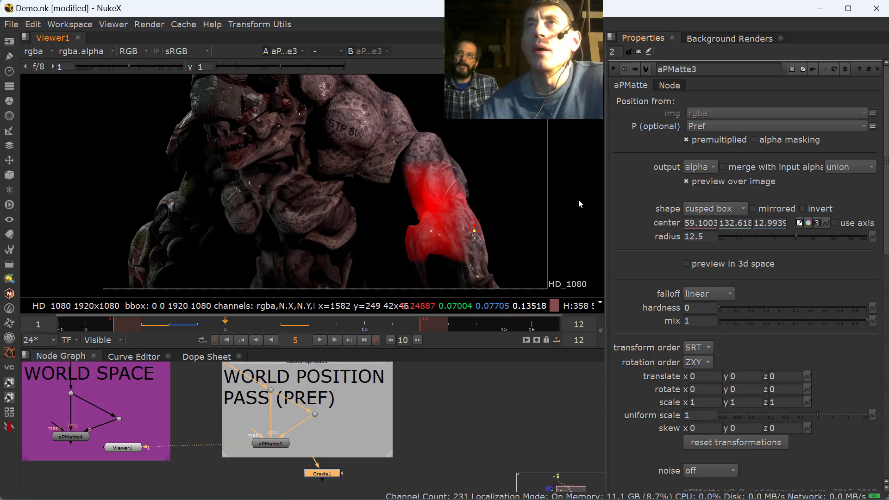
mouse_move(282, 167)
left_mouse_down("ctrl")
mouse_move(286, 157)
mouse_move(291, 175)
mouse_move(291, 166)
left_mouse_up("ctrl")
Play through the chest matte, check its alpha at frame 7, and open aPMatte3's shape choices.
key("l")
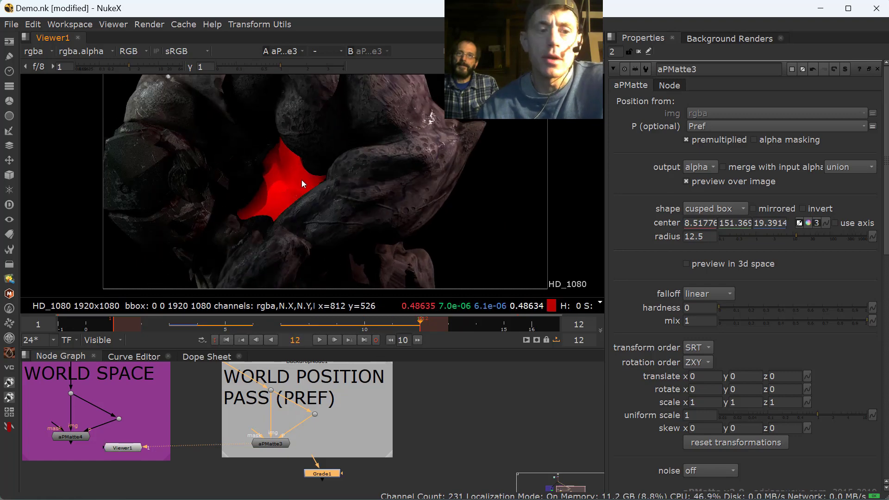
key("a")
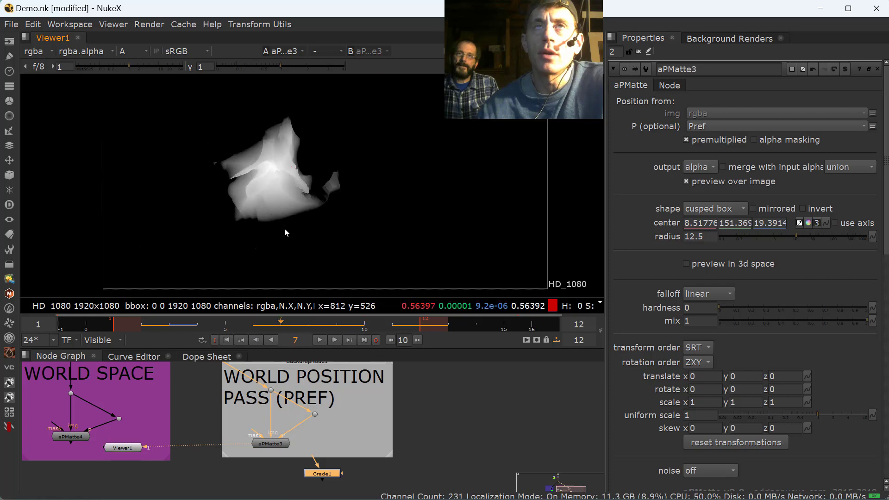
key("a")
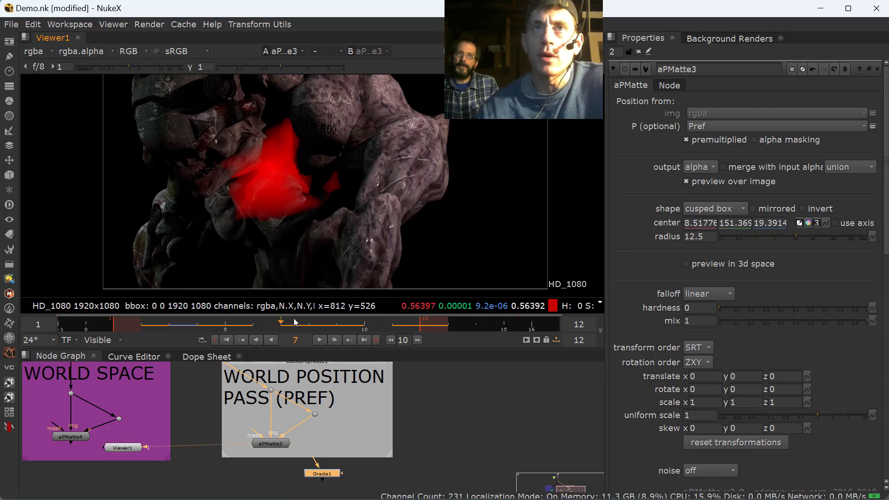
left_click(715, 208)
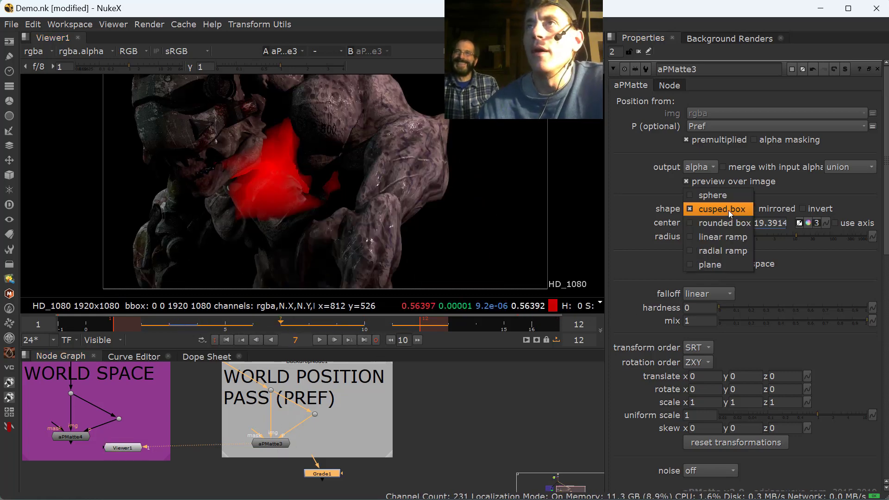
Set the aPMatte3 shape to sphere with radius 18, hardness 0.02 and mix 0.78.
left_click(700, 194)
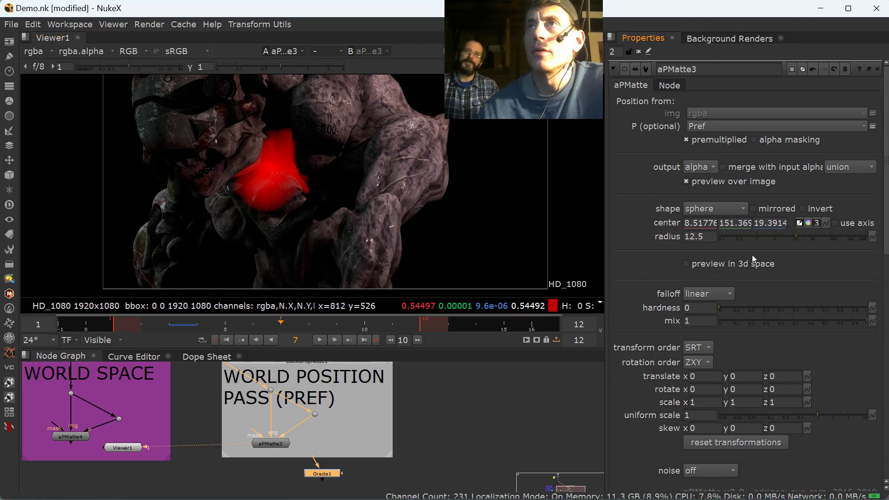
left_click(817, 238)
left_click(804, 239)
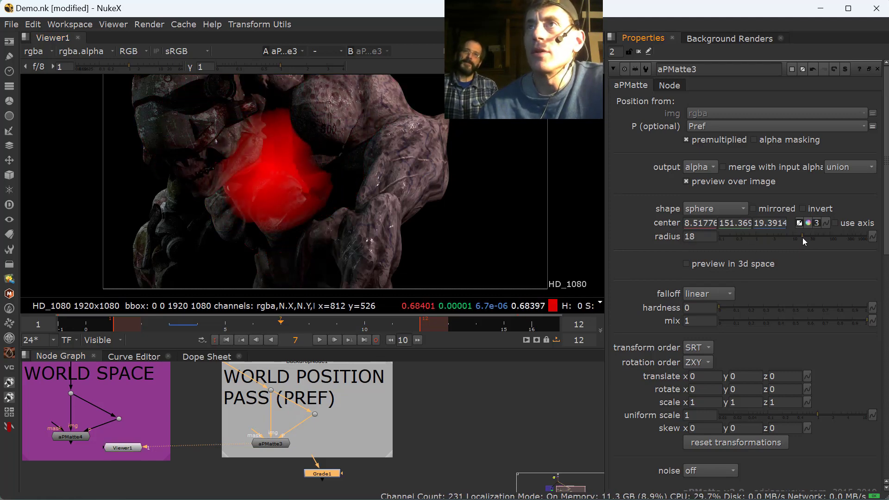
left_click_drag(724, 311, 833, 325)
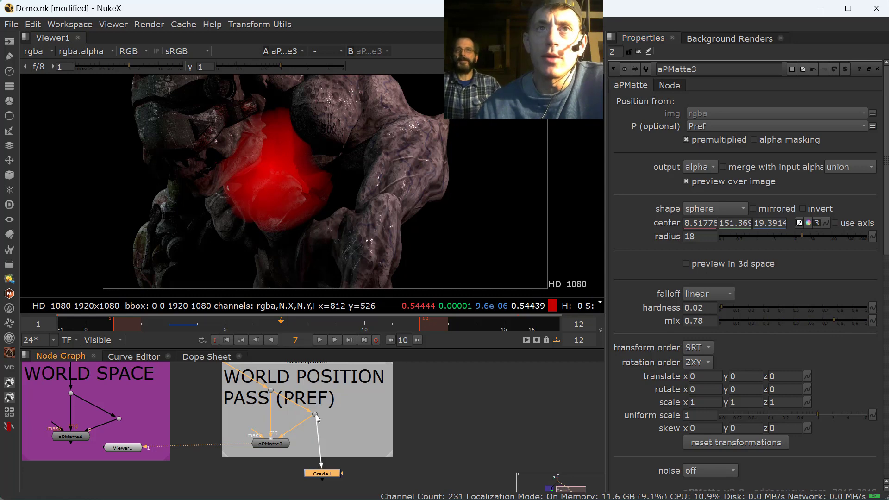
Connect Grade1's mask input to aPMatte3, view Grade1 and check the graded area up to frame 3.
left_click_drag(345, 473, 277, 448)
key("1")
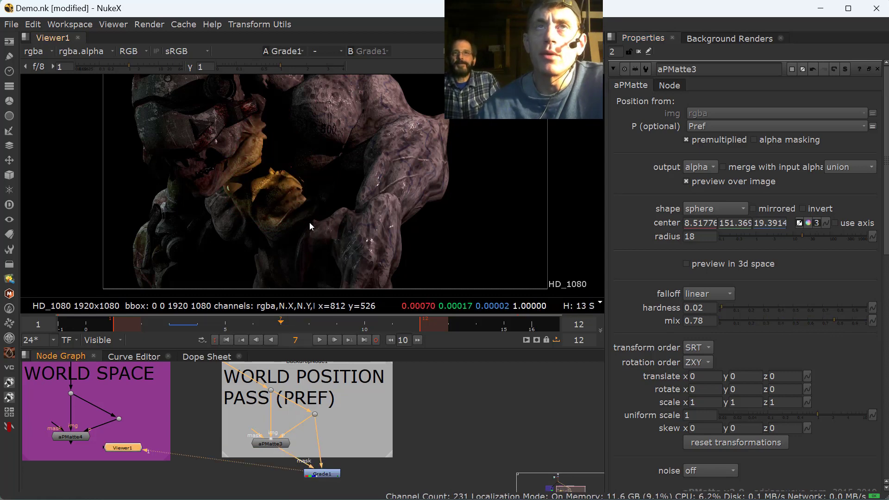
left_click(243, 325)
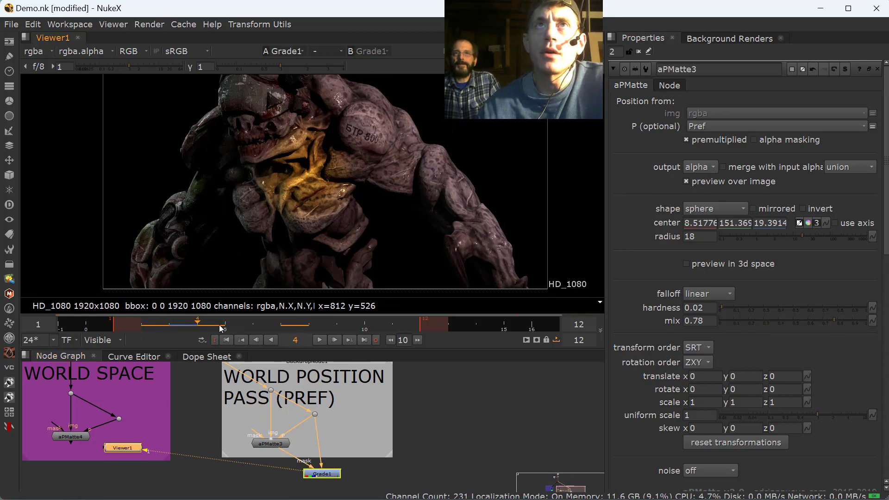
left_click_drag(230, 326, 180, 322)
scroll(263, 204, "up", 3)
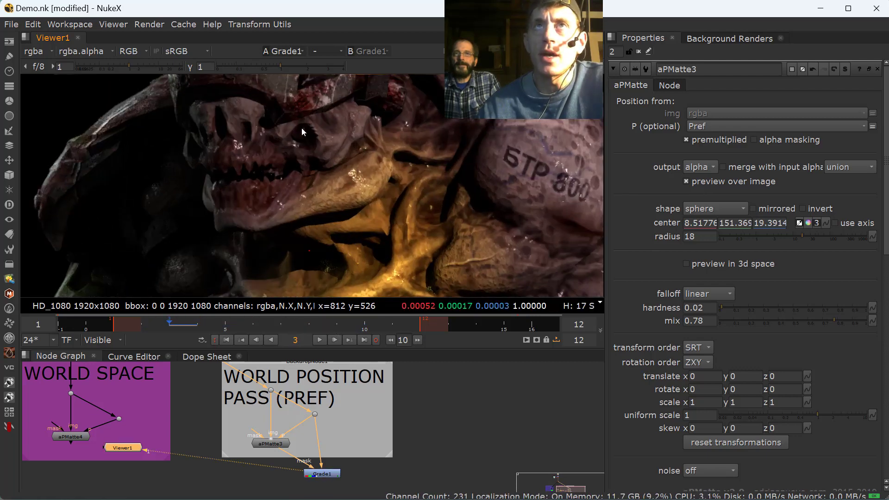
View aPMatte3, sample its center on the creature's eye and set the uniform scale to 0.066.
key("1")
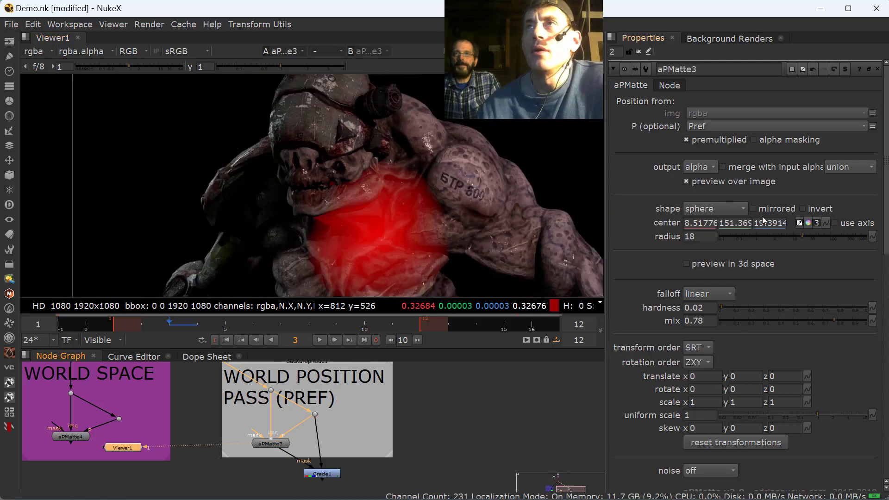
left_click_drag(382, 226, 338, 166, "ctrl")
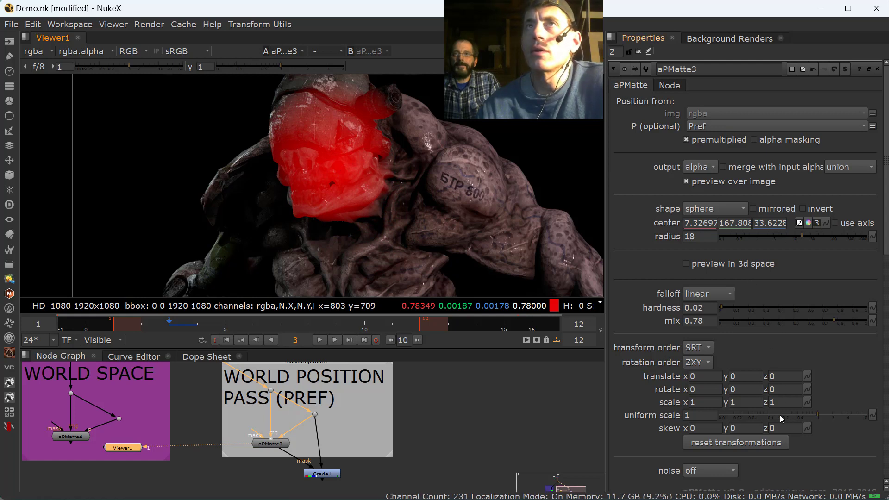
left_click_drag(781, 419, 758, 414)
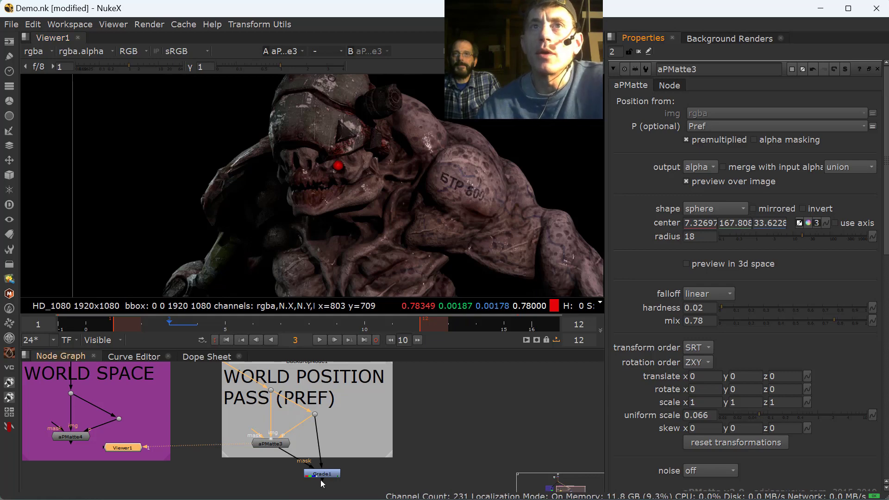
View Grade1 at frame 4 and set its gain to 2.9.
key("1")
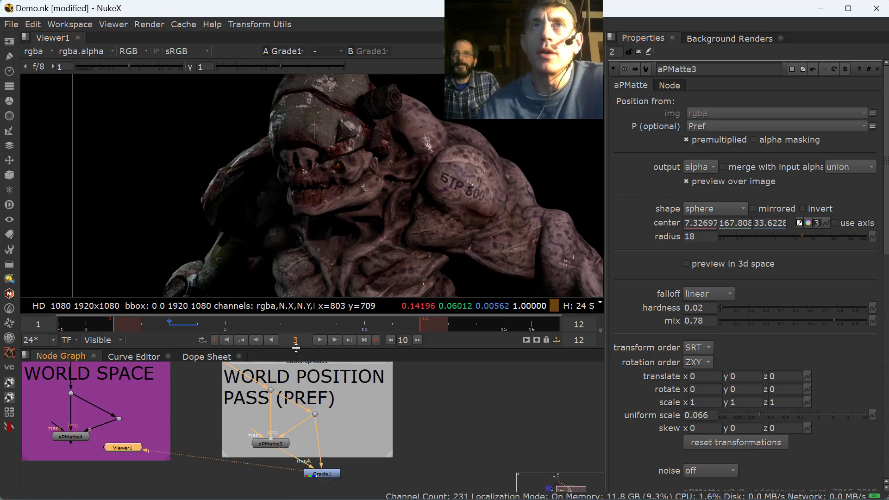
scroll(330, 170, "up", 6)
left_click_drag(254, 324, 198, 329)
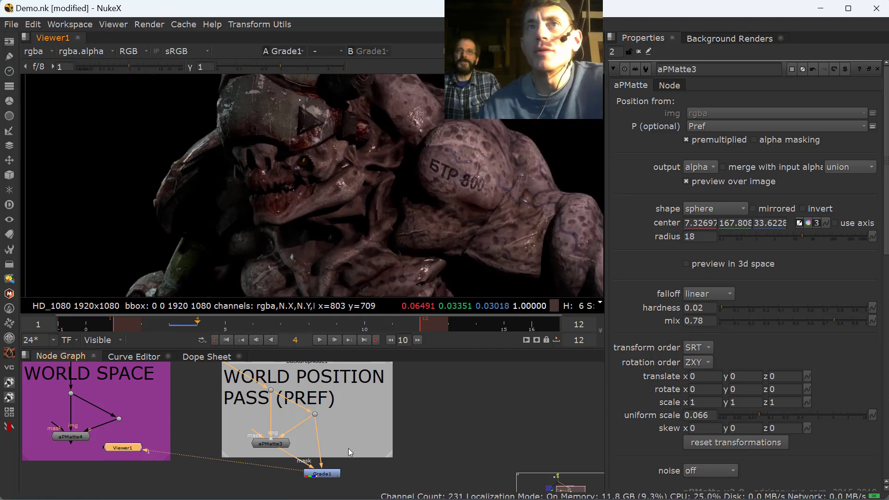
left_click(335, 476)
double_click(336, 476)
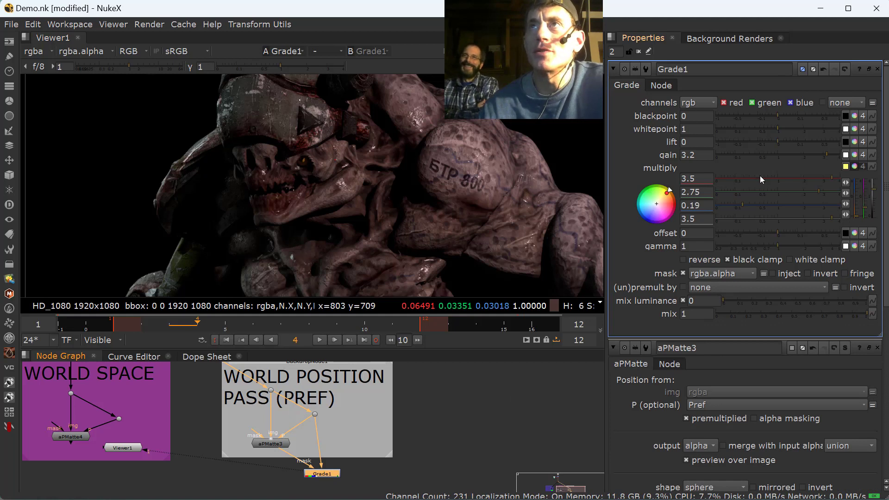
left_click_drag(796, 160, 822, 160)
Compare the whole creature in the outputs of Grade1, aPMatte3 and aPMatte4 at frame 4.
scroll(381, 199, "down", 3)
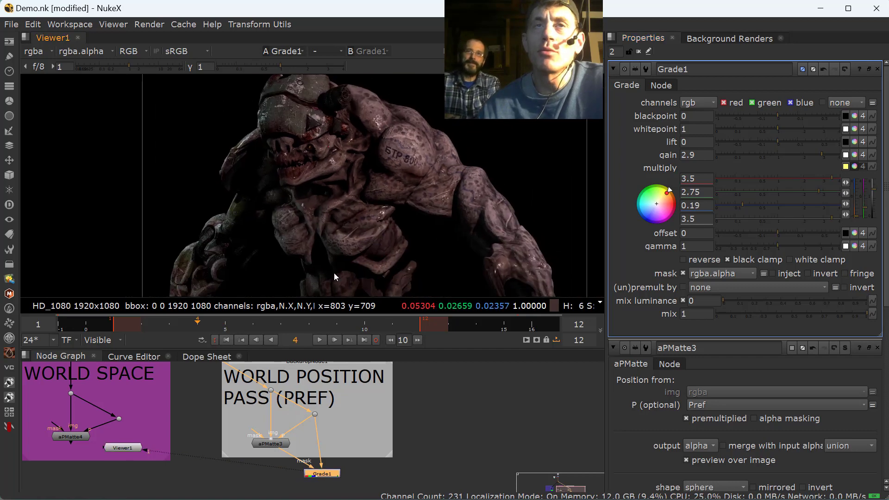
left_click(363, 259)
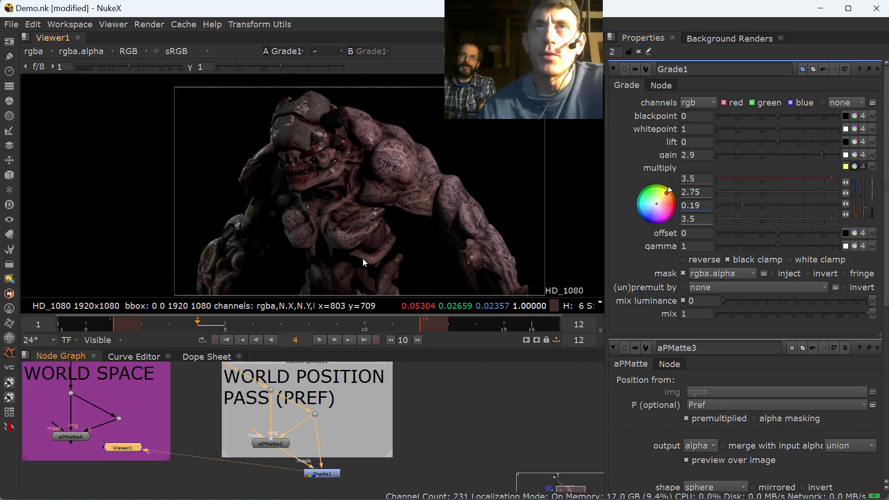
key("a")
key("a")
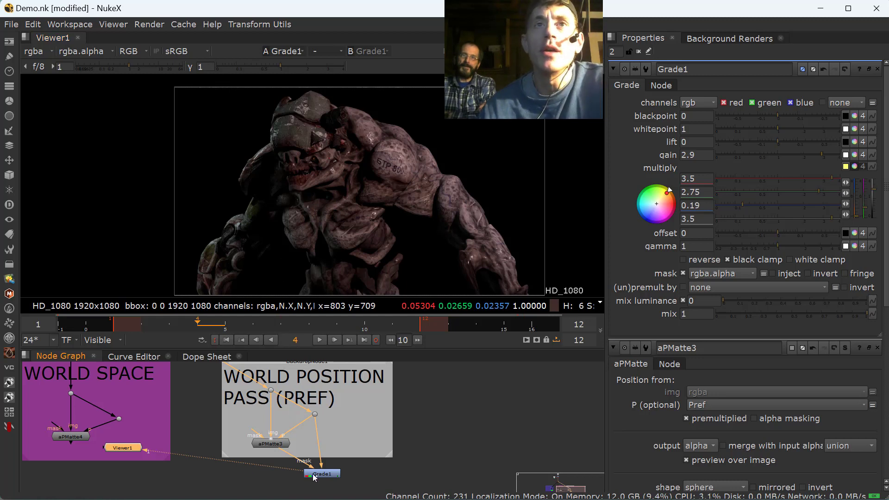
left_click(278, 446)
key("1")
left_click(327, 476)
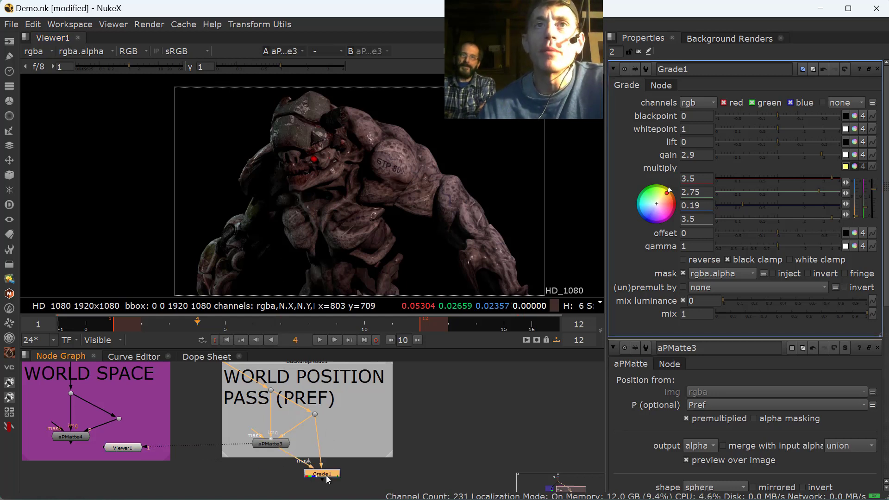
key("1")
left_click(117, 451)
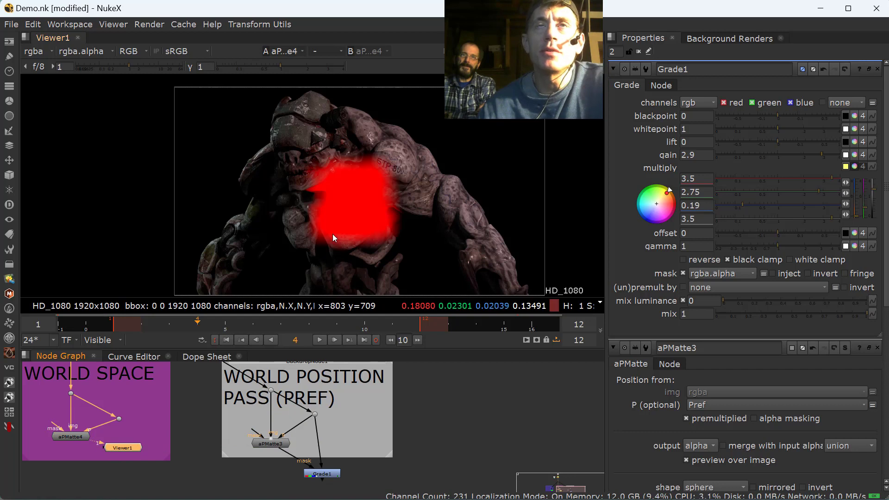
left_click(308, 465)
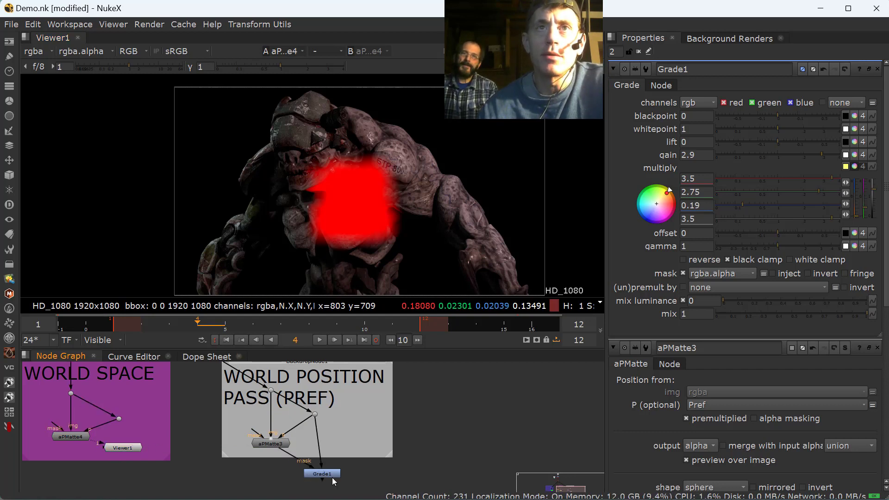
left_click_drag(333, 481, 326, 478)
key("1")
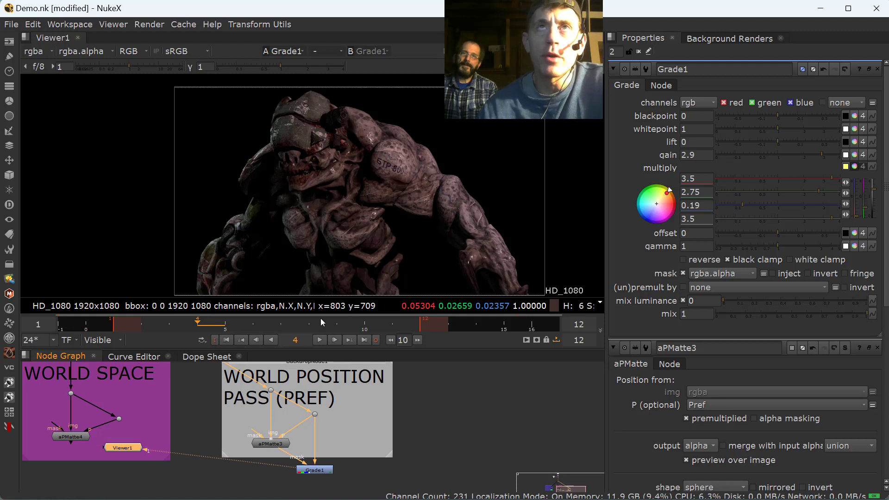
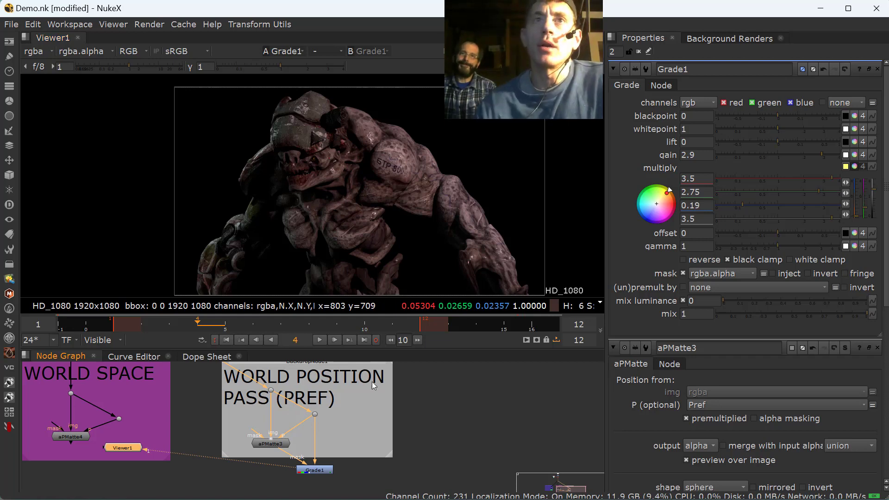
Set Grade1's gain to 2.1.
double_click(268, 444)
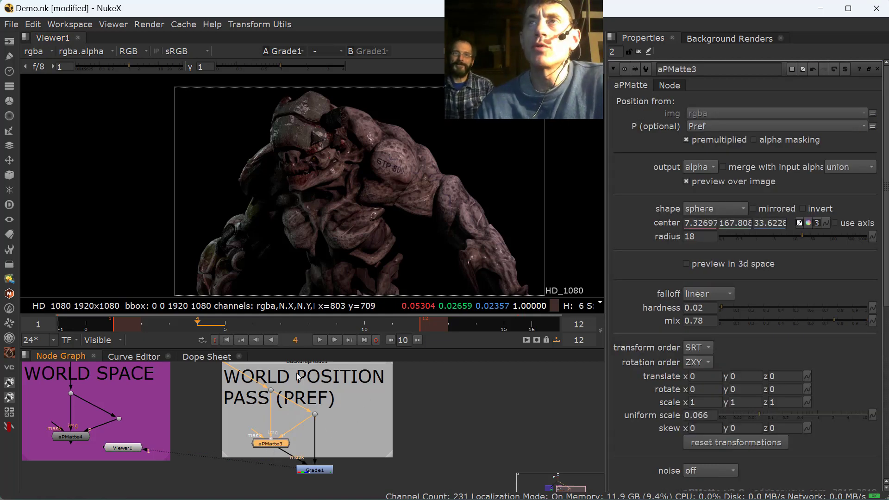
scroll(637, 291, "down", 2)
scroll(637, 278, "up", 2)
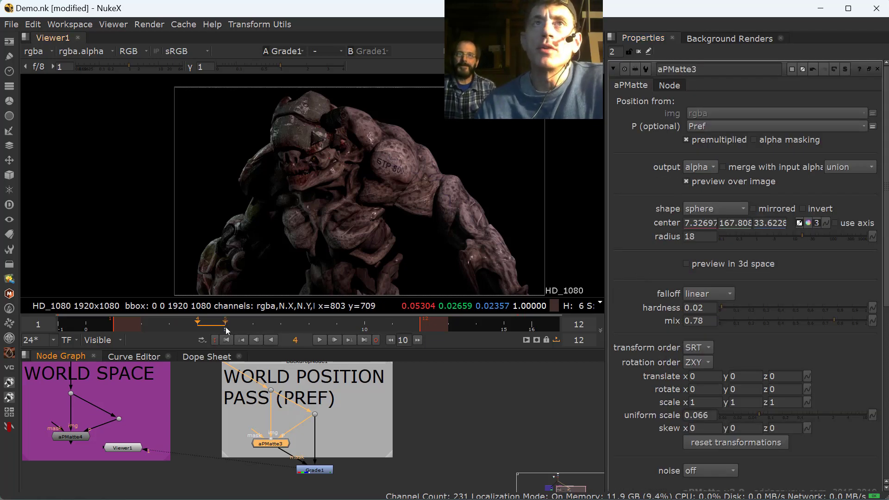
double_click(313, 471)
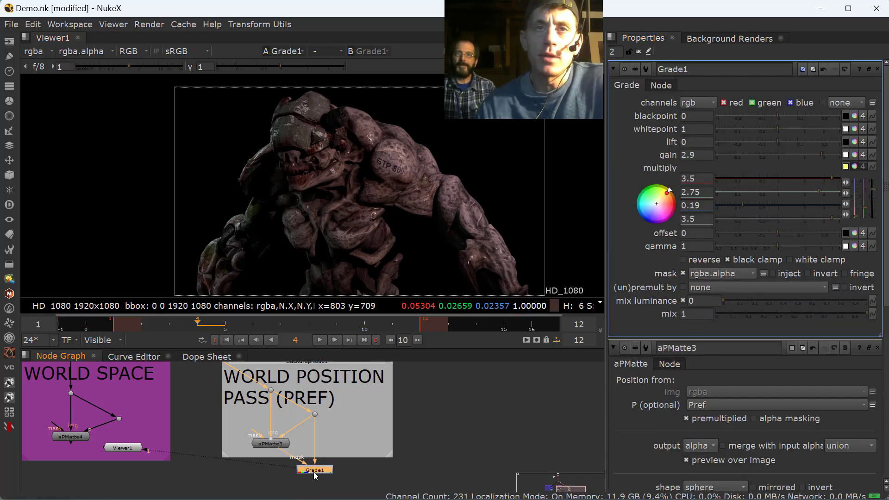
left_click(803, 154)
Sample the aPMatte3 center on the creature's numbered shoulder, set the radius to 155 and check the grade at frame 6.
double_click(274, 444)
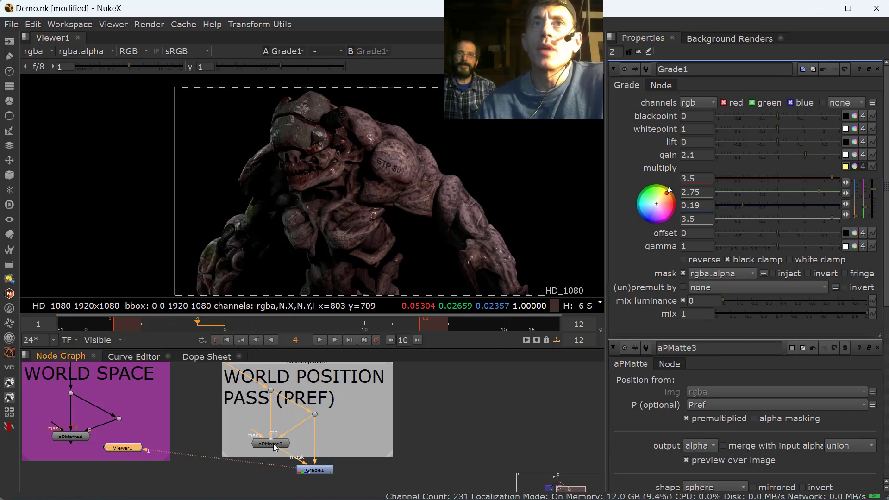
left_click(799, 224)
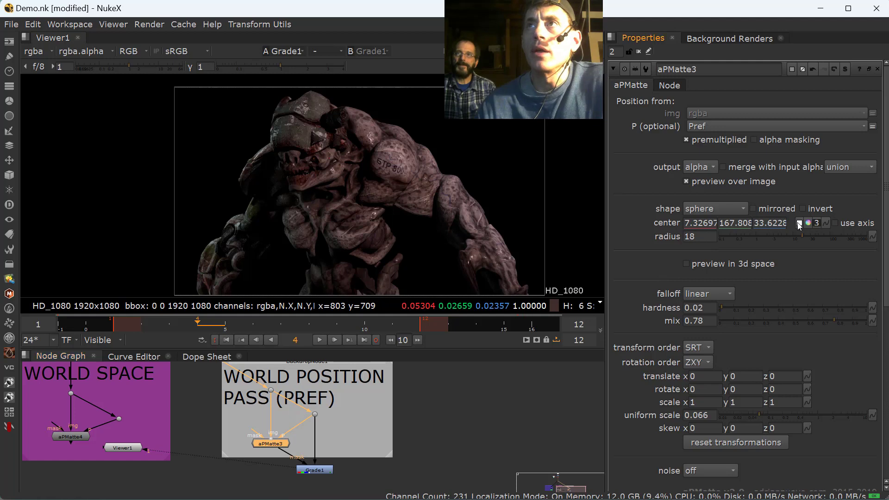
left_click(383, 175, "ctrl")
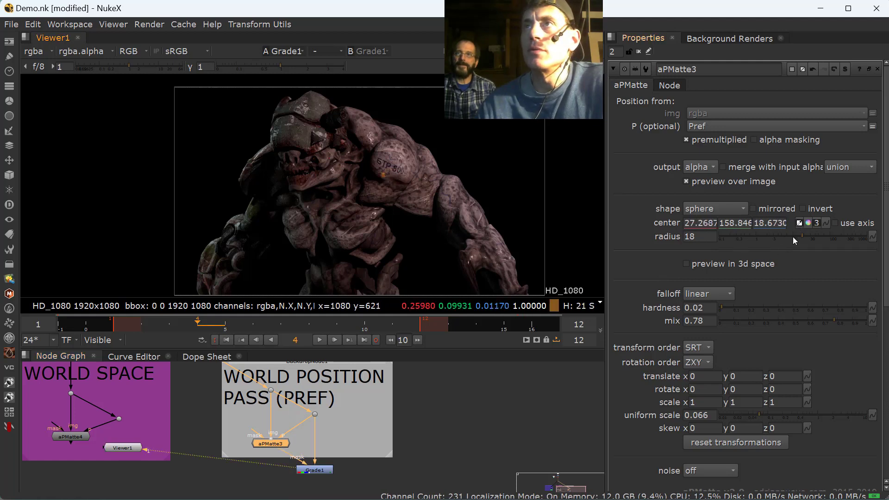
left_click_drag(807, 238, 837, 235)
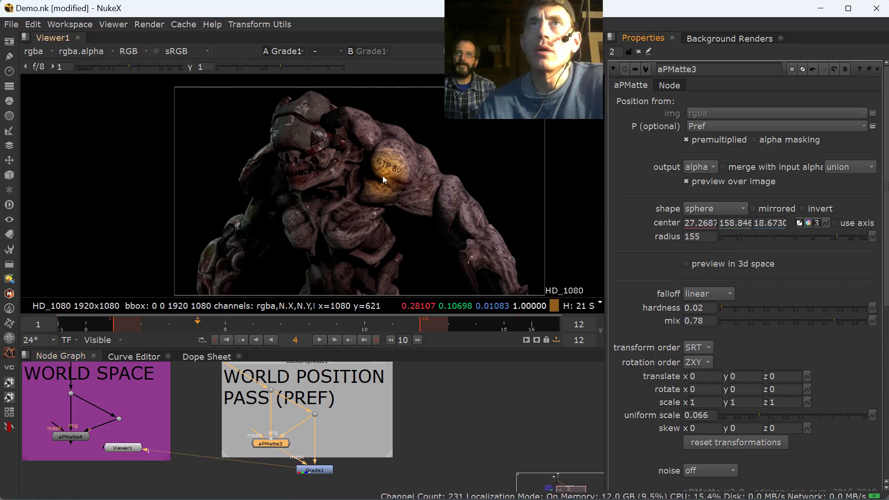
left_click_drag(383, 176, 397, 160, "ctrl")
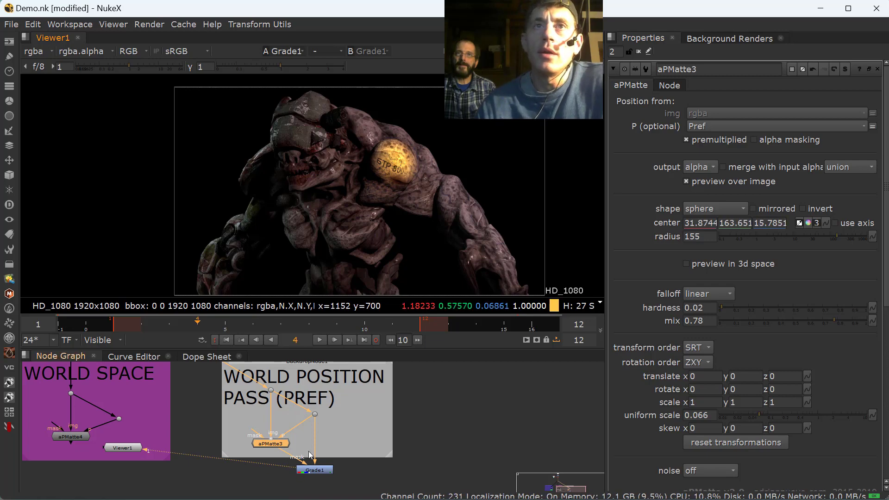
left_click_drag(269, 322, 250, 321)
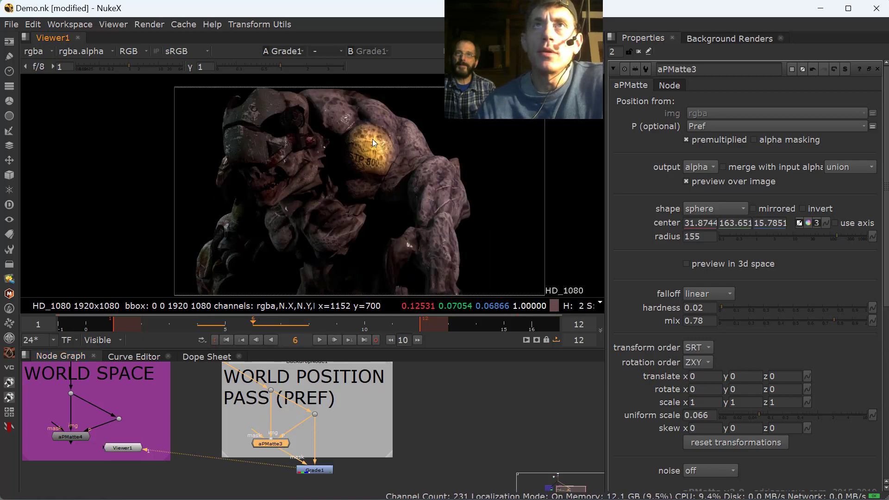
Sample the aPMatte3 center on the creature's chest, set the uniform scale to 0.1 and check the grade back to frame 1.
left_click(321, 208, "ctrl")
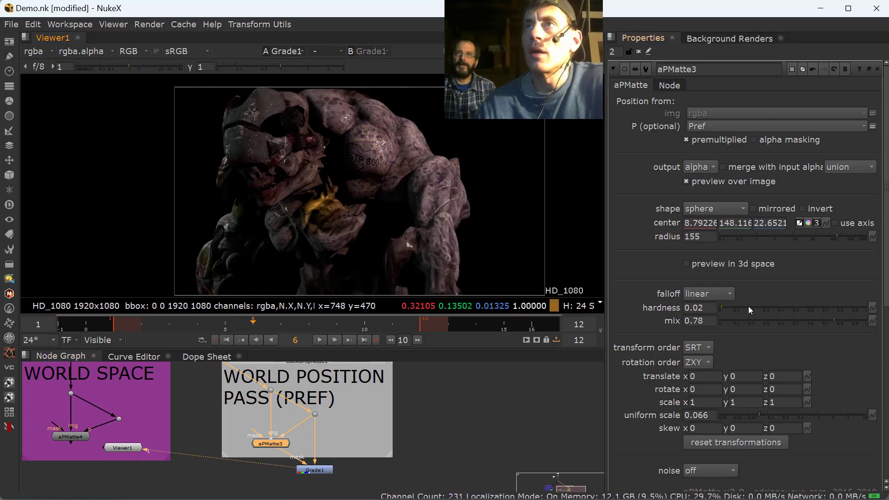
mouse_move(759, 415)
left_mouse_down()
mouse_move(792, 417)
mouse_move(770, 415)
left_mouse_up()
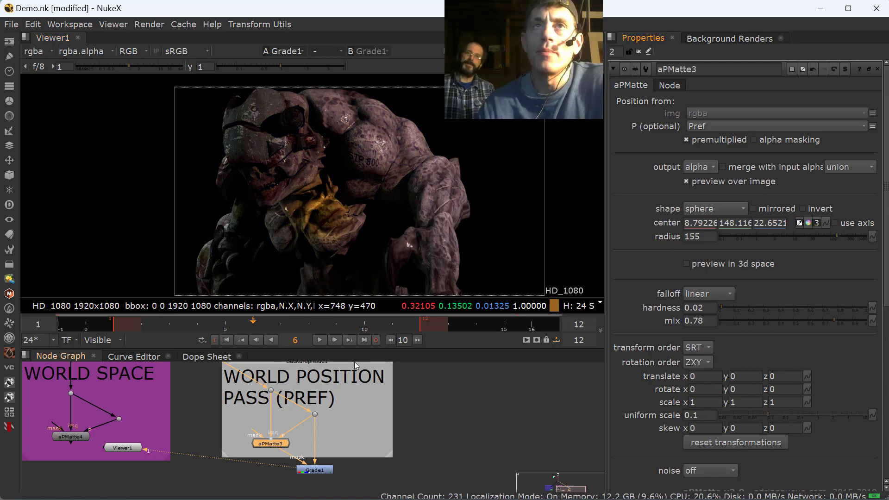
left_click_drag(279, 329, 113, 326)
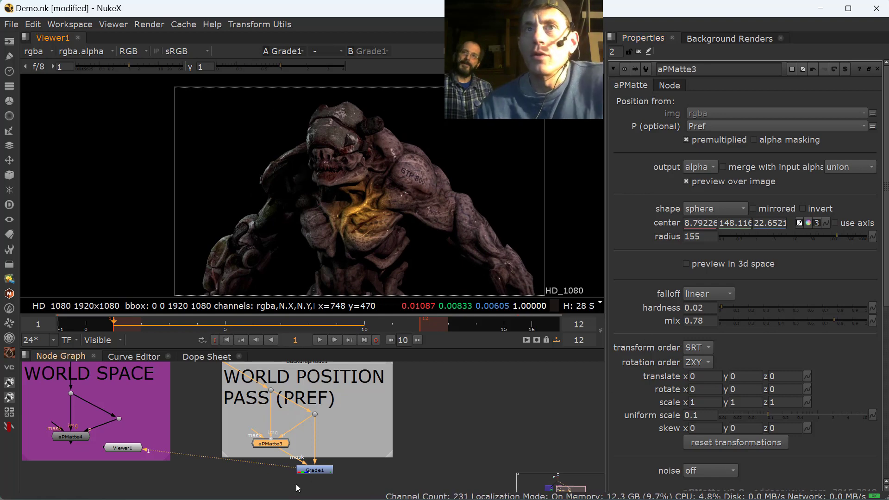
Set the green value of Grade1's multiply to 0.48 and check the grade at frame 2.
double_click(306, 470)
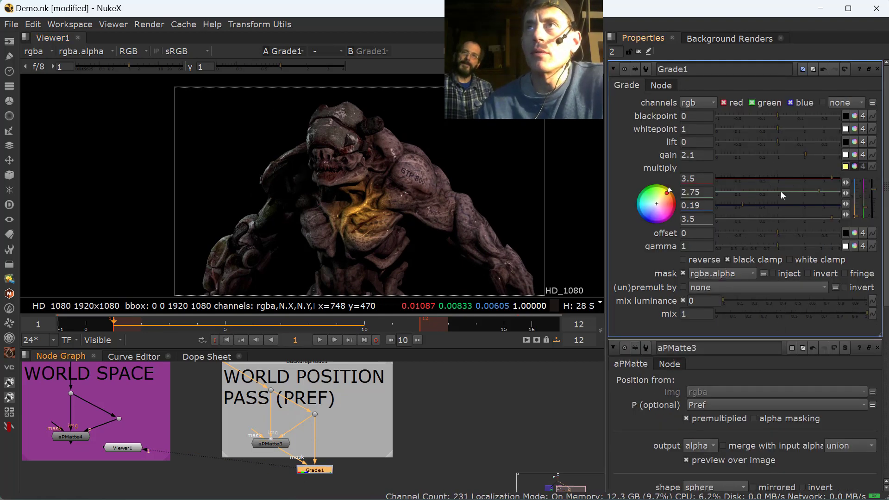
left_click_drag(780, 191, 763, 200)
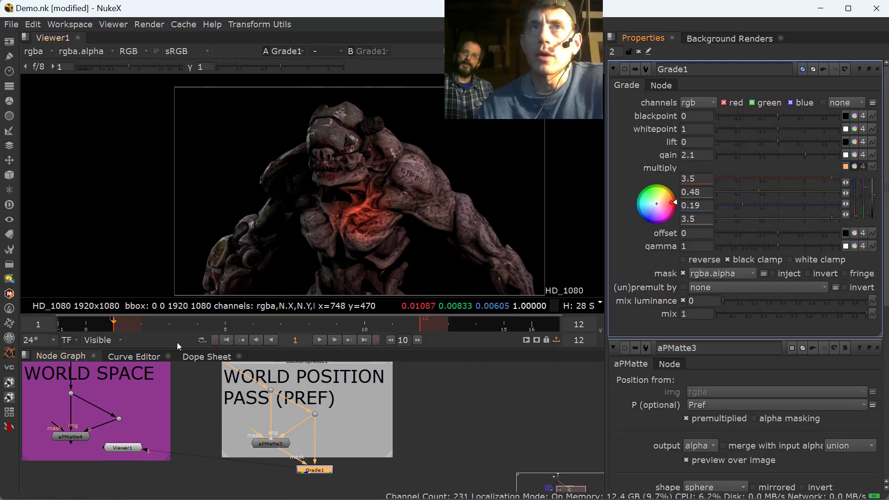
mouse_move(153, 326)
left_mouse_down()
mouse_move(233, 327)
mouse_move(165, 315)
mouse_move(141, 322)
left_mouse_up()
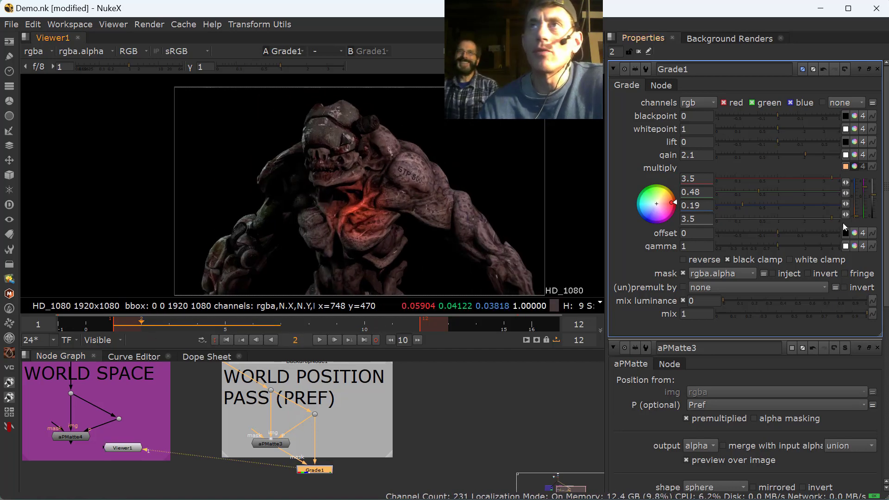
Animate Grade1's mix with keys from 0 at frame 1 to 1 at frame 10 and check the grade at frame 8.
left_click_drag(170, 324, 142, 325)
right_click(700, 313)
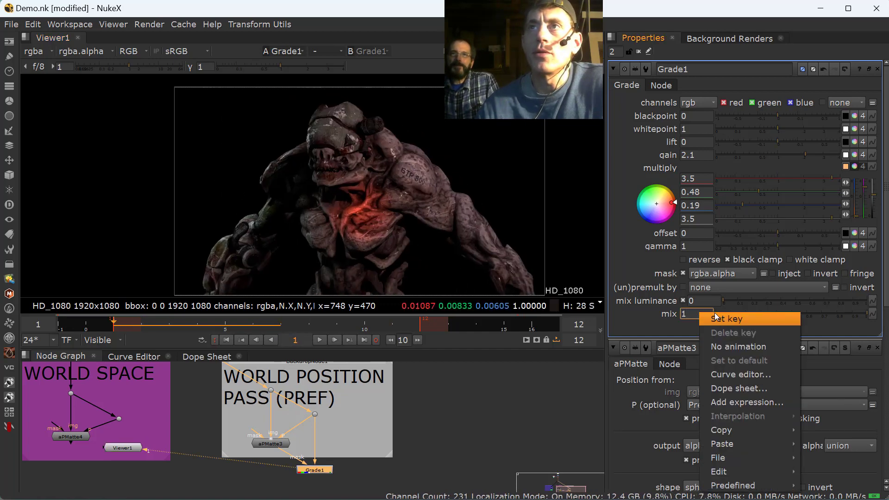
left_click(715, 318)
left_click_drag(211, 321, 365, 324)
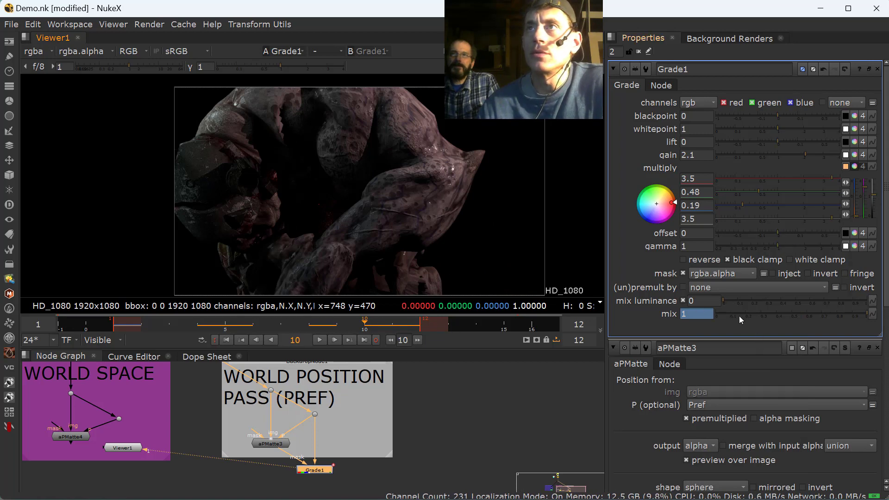
left_click_drag(866, 316, 715, 322)
left_click_drag(318, 322, 300, 330)
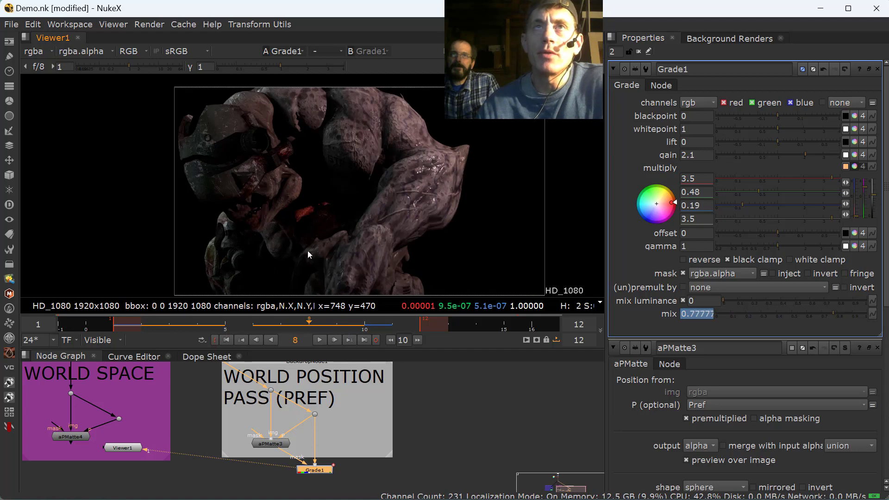
Set Grade1's gamma to 2.05 and check the chest grade at frame 4.
scroll(307, 218, "up", 5)
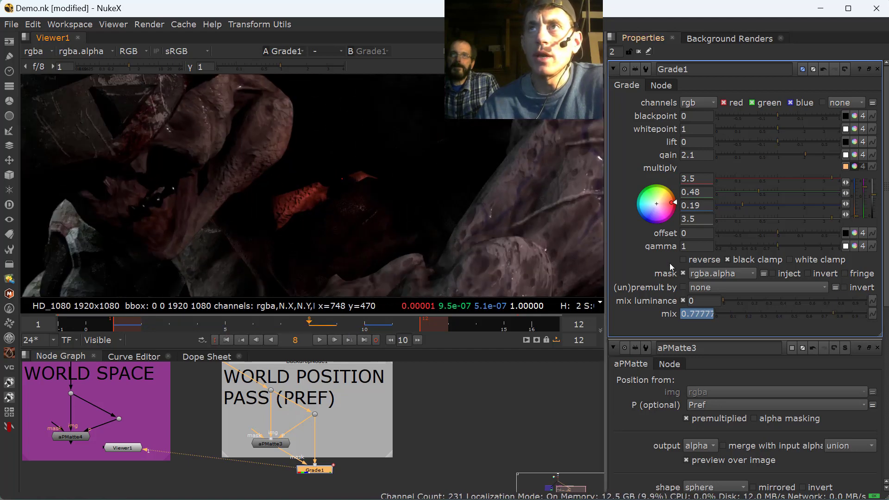
left_click_drag(779, 248, 806, 243)
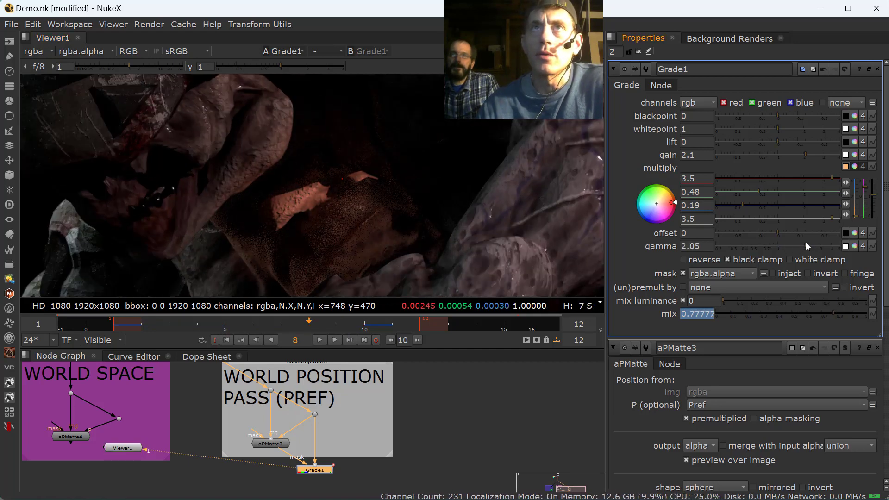
scroll(346, 196, "down", 3)
left_click_drag(252, 326, 207, 337)
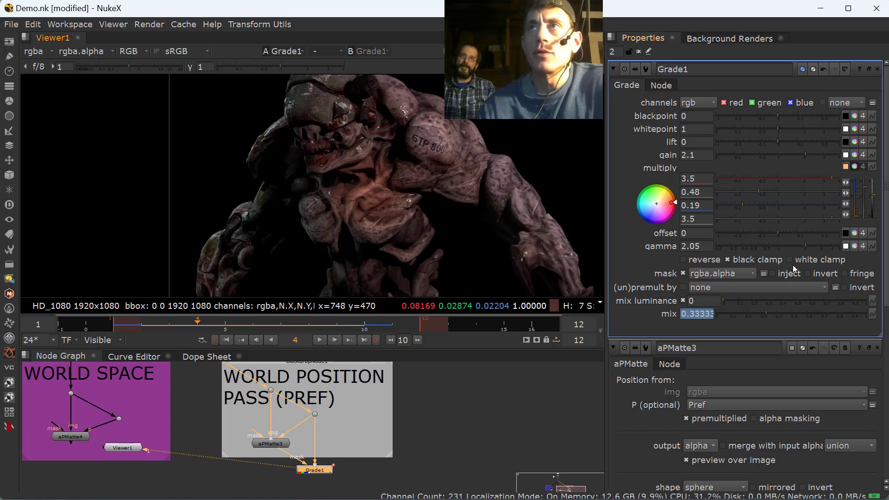
Set Grade1's gamma to 0.65 and its gain to 2.75.
left_click_drag(785, 245, 748, 250)
left_click_drag(810, 155, 818, 157)
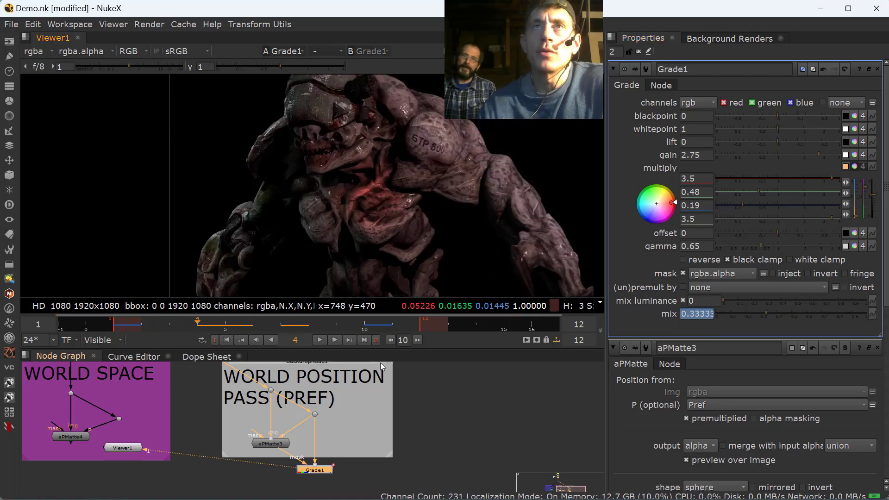
scroll(410, 269, "down", 2)
left_click_drag(362, 234, 379, 187)
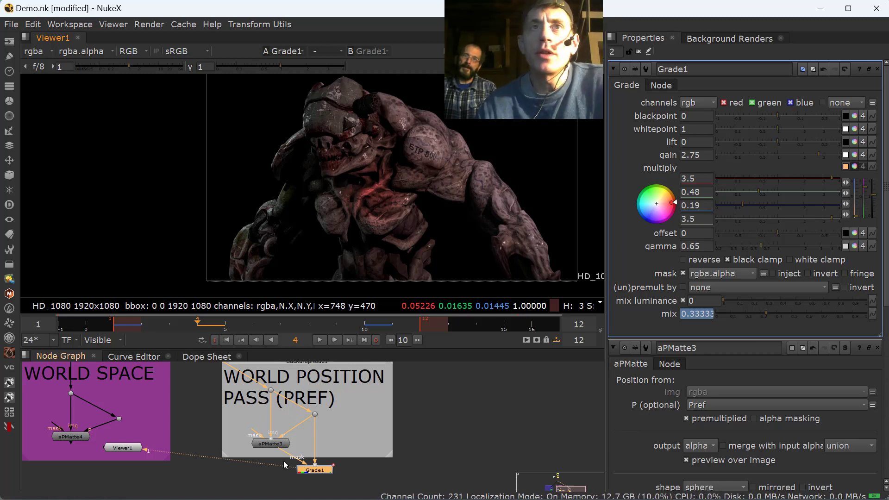
Change aPMatte3's shape to rounded box and set its hardness to 0.57.
double_click(281, 444)
left_click(715, 209)
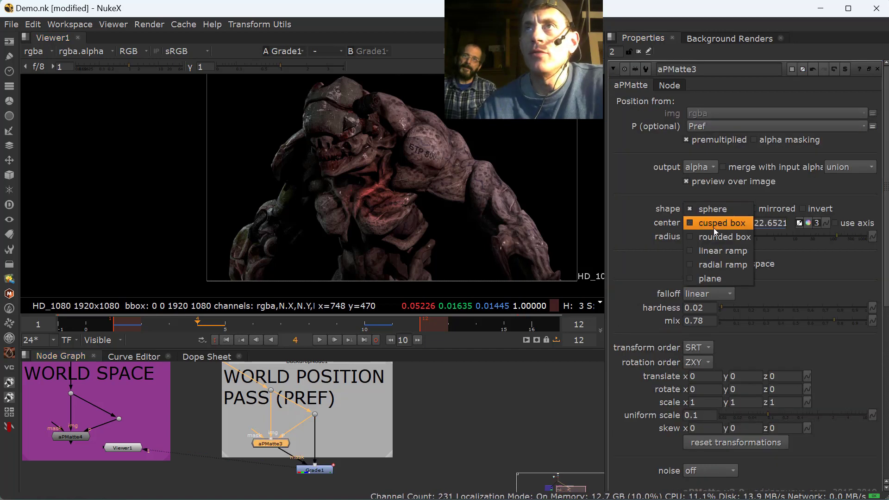
left_click(713, 230)
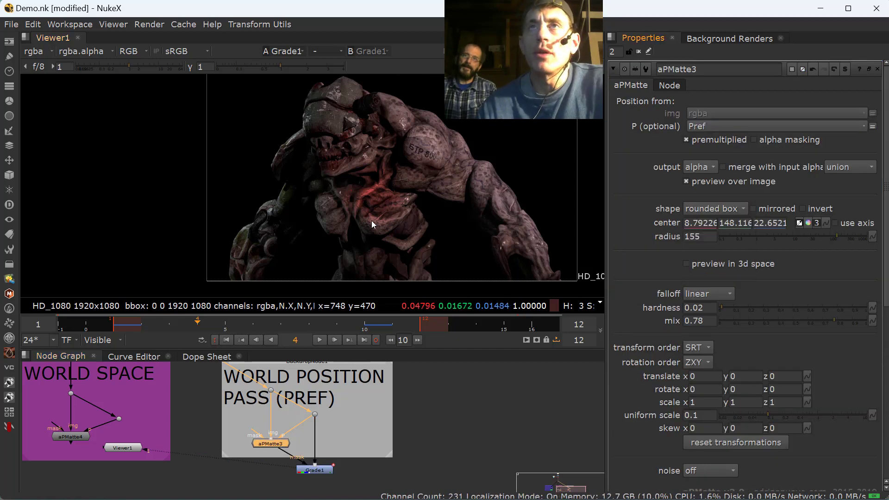
left_click_drag(764, 308, 802, 311)
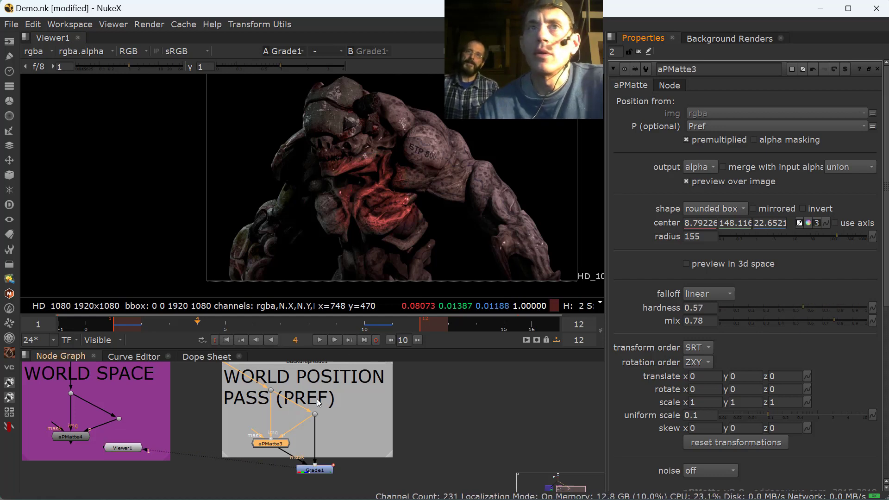
View the aPMatte3 output, set its radius to 80 and sample its center on the creature's upper arm beside the numbered shoulder.
key("1")
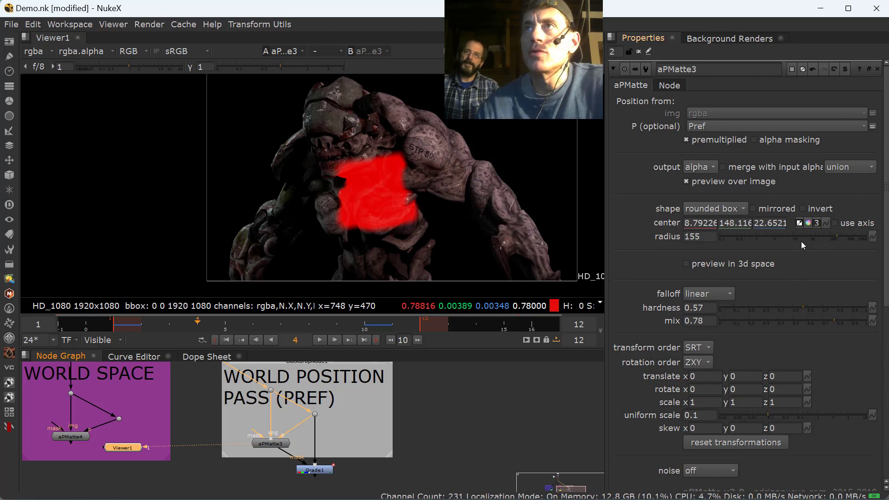
left_click_drag(801, 239, 826, 237)
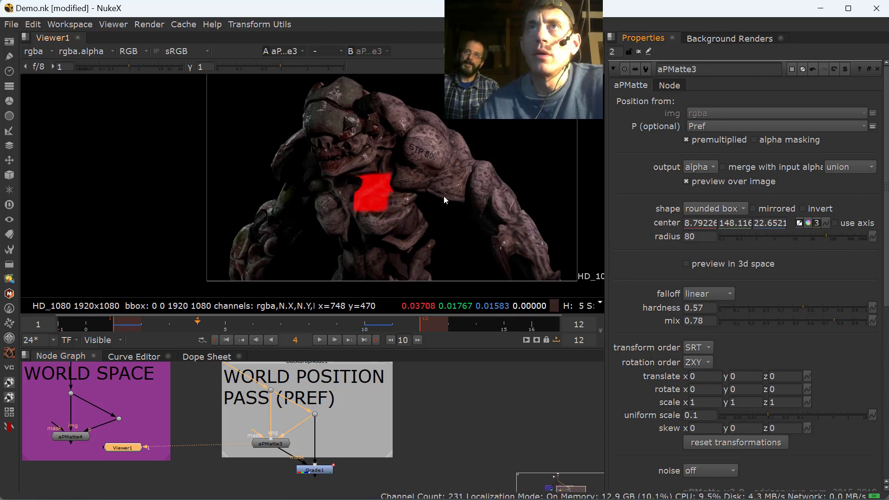
left_click_drag(443, 196, 489, 204, "ctrl")
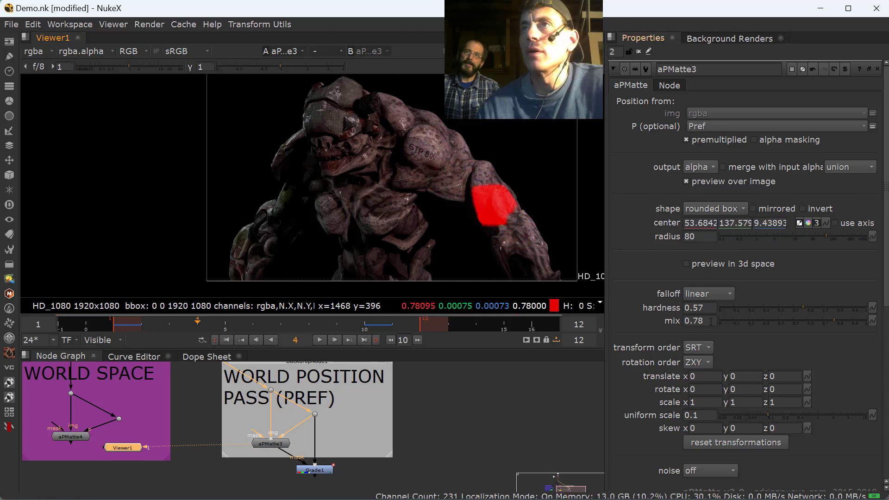
Set aPMatte3's rotation to -2 in x and -13 in y and check the arm matte at frame 9.
left_click(705, 386)
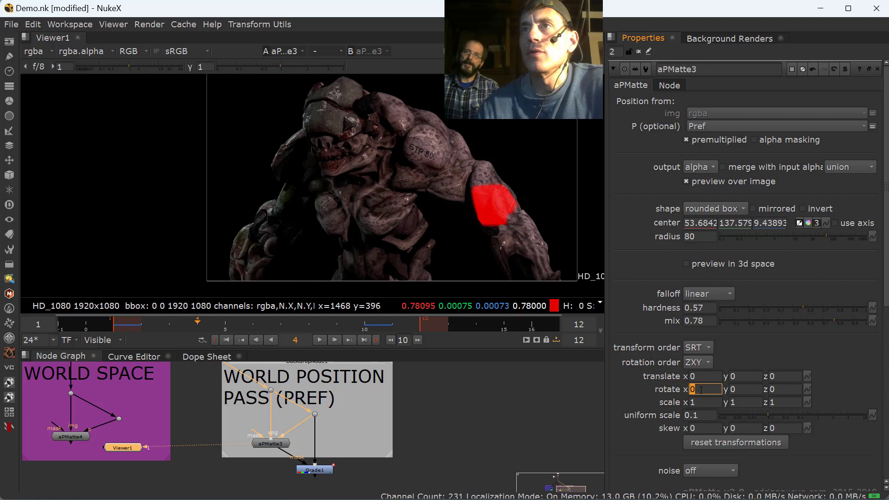
key("Up")
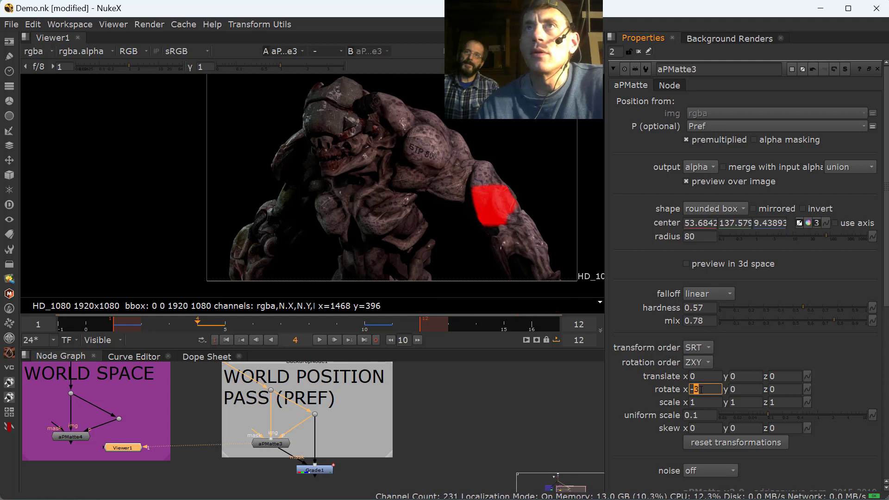
left_click(754, 387)
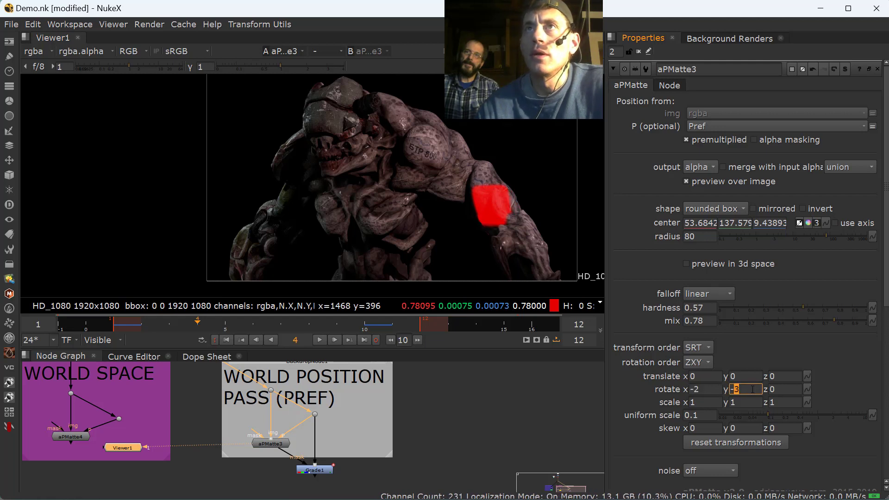
key("Down")
key("Down")
key("Down")
key("Down")
key("Down")
key("Down")
key("Down")
key("Down")
key("Down")
key("Down")
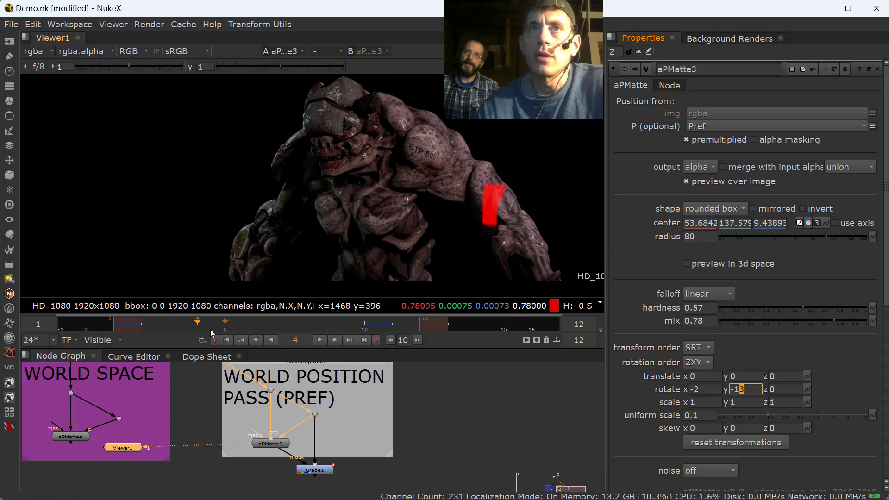
left_click_drag(211, 331, 336, 331)
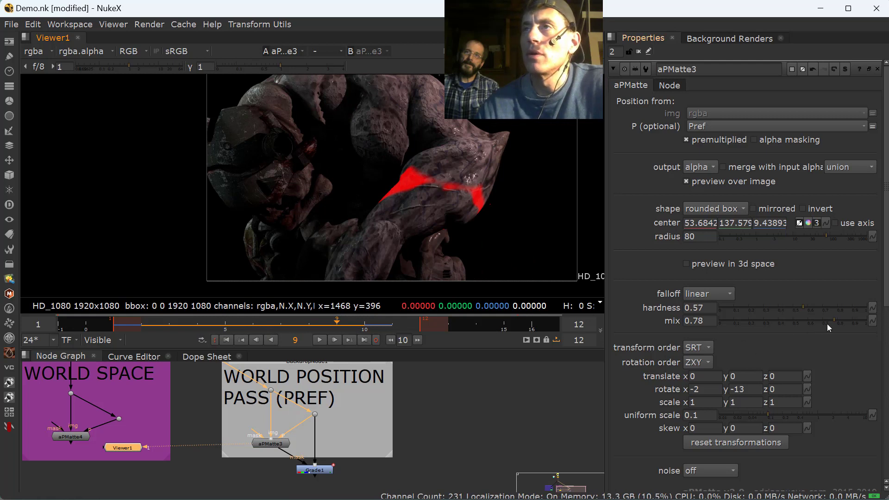
Set aPMatte3's mix to 1 and its y rotation to -33 and check the arm matte at frame 7.
left_click_drag(826, 323, 867, 321)
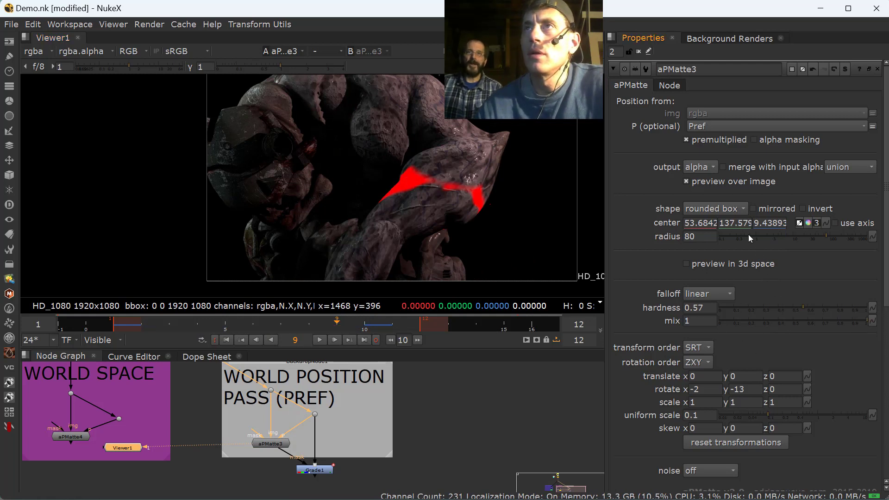
left_click(746, 390)
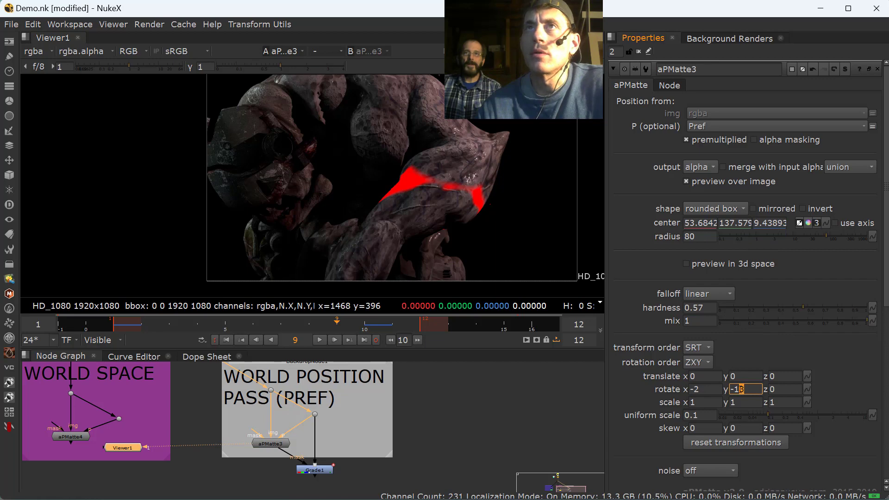
key("Down")
key("Down")
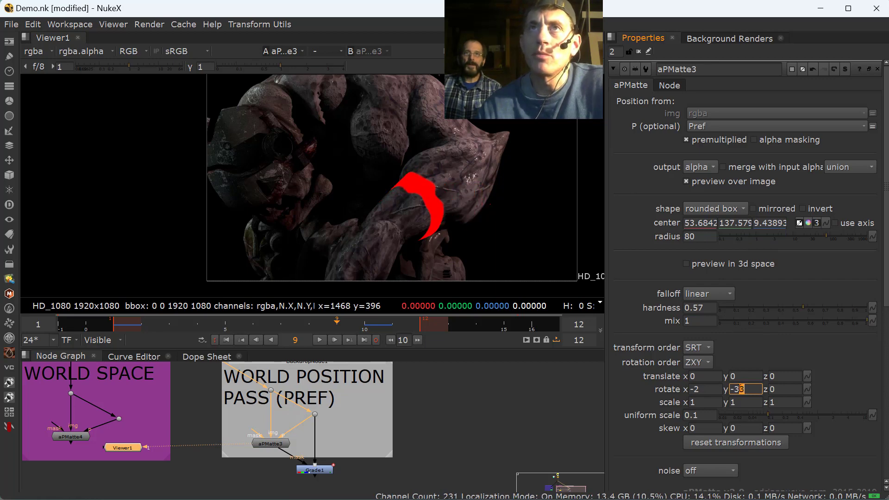
mouse_move(301, 329)
left_mouse_down()
mouse_move(165, 328)
mouse_move(324, 327)
mouse_move(180, 330)
mouse_move(314, 327)
mouse_move(180, 324)
mouse_move(295, 320)
left_mouse_up()
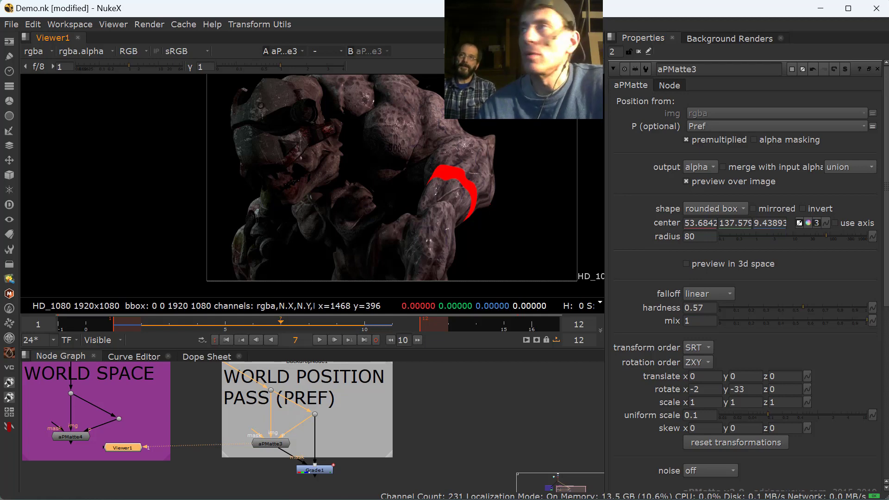
Switch to the creature scene in Maya and inspect its meshes and joint1 in the scene hierarchy.
key("alt+Tab")
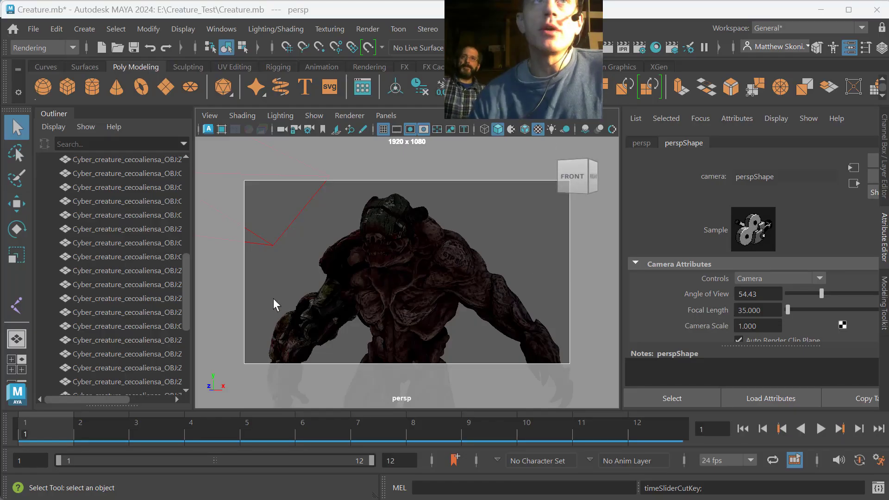
scroll(134, 270, "down", 3)
left_click(101, 312)
scroll(131, 313, "up", 10)
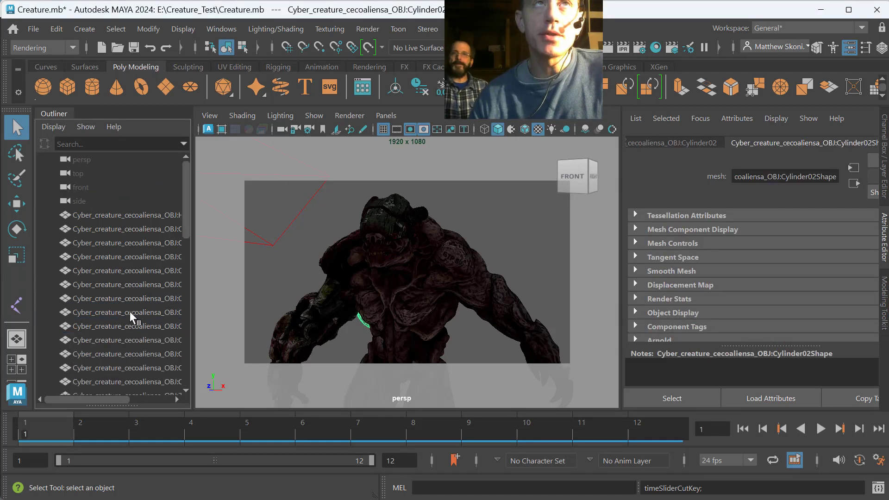
scroll(101, 216, "down", 10)
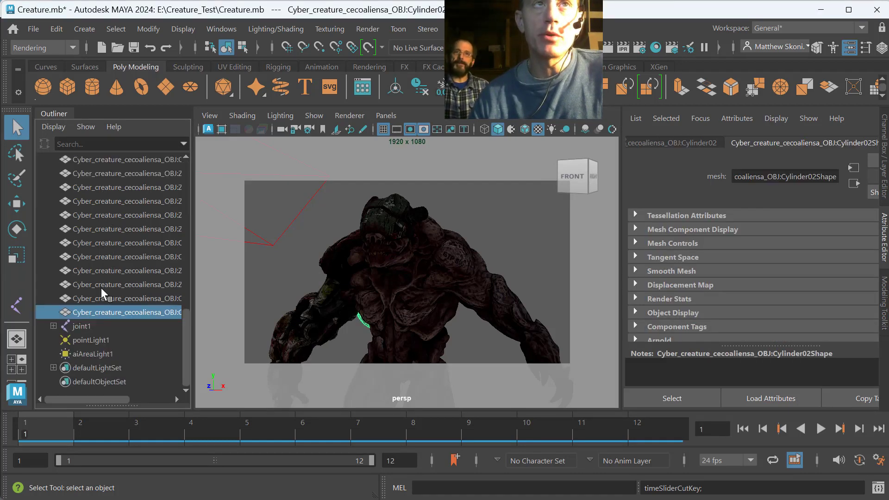
left_click(80, 326)
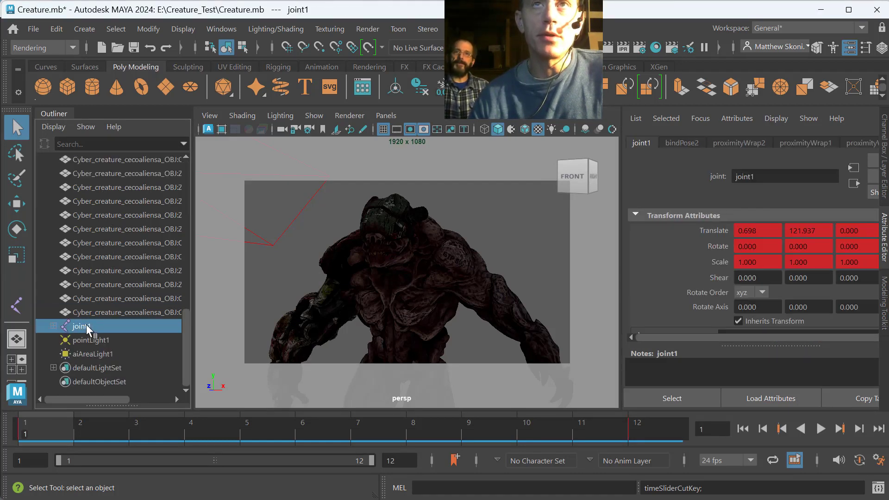
left_click(267, 250)
Examine the creature's animation from several angles by scrubbing and playing the 12-frame range.
left_click_drag(440, 293, 363, 299, "alt")
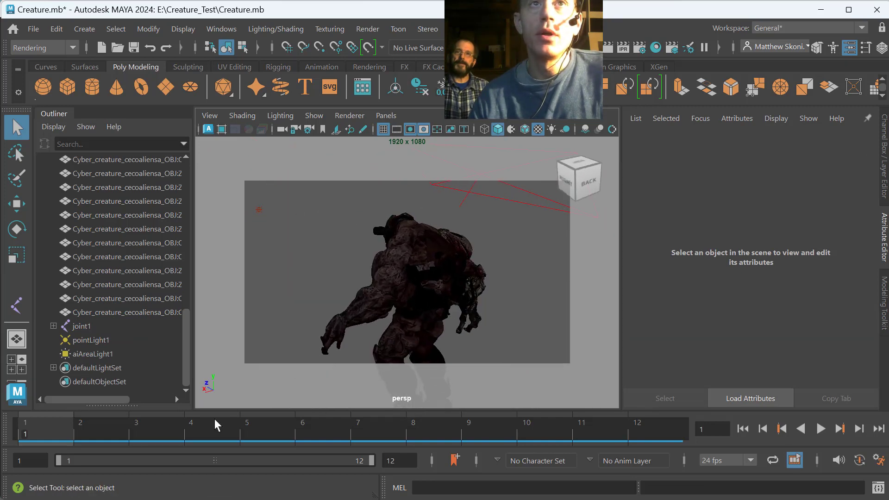
left_click_drag(214, 425, 581, 433)
mouse_move(423, 313)
left_mouse_down("alt")
mouse_move(341, 292)
mouse_move(432, 299)
mouse_move(424, 307)
mouse_move(385, 304)
mouse_move(353, 334)
mouse_move(396, 293)
mouse_move(398, 308)
mouse_move(431, 310)
left_mouse_up("alt")
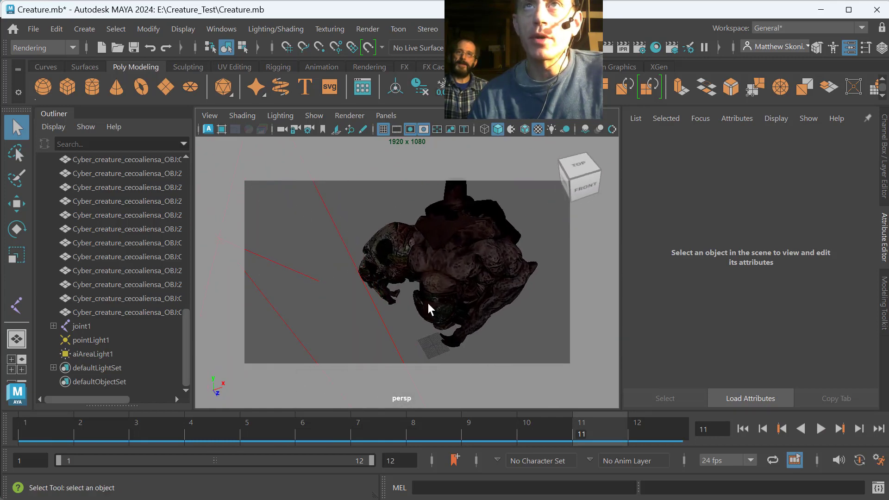
middle_click_drag(431, 309, 383, 306, "alt")
left_click_drag(211, 423, 579, 415)
left_click_drag(458, 296, 394, 218, "alt")
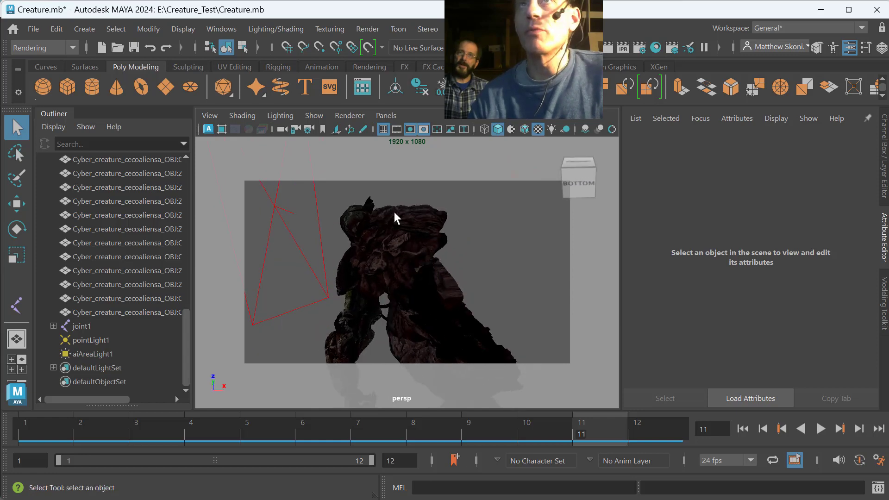
key("alt+v")
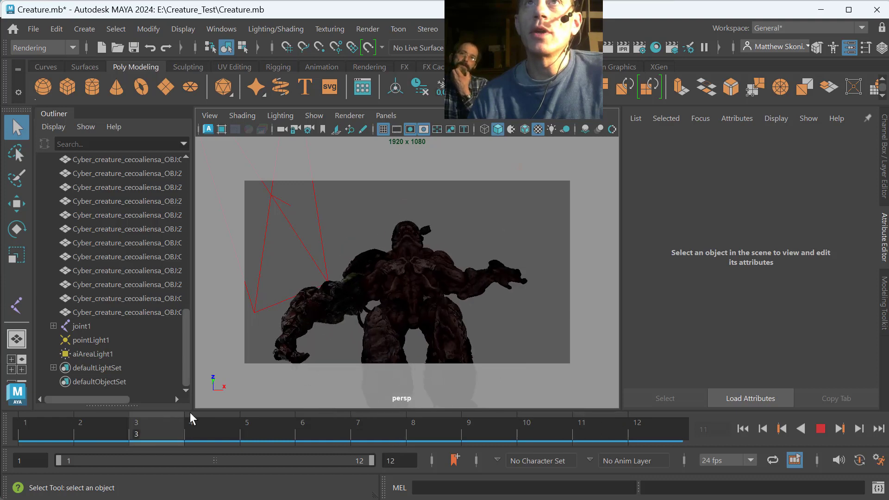
key("Escape")
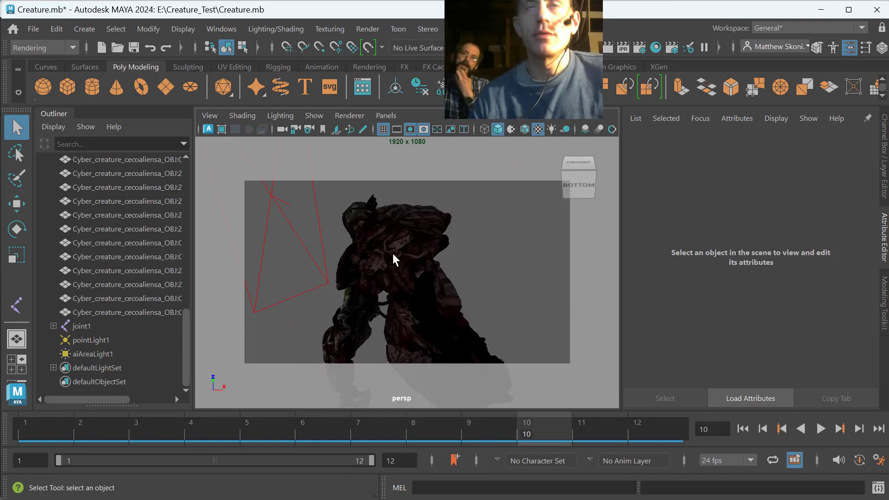
left_click_drag(395, 258, 387, 297, "alt")
key("alt+v")
key("alt+v")
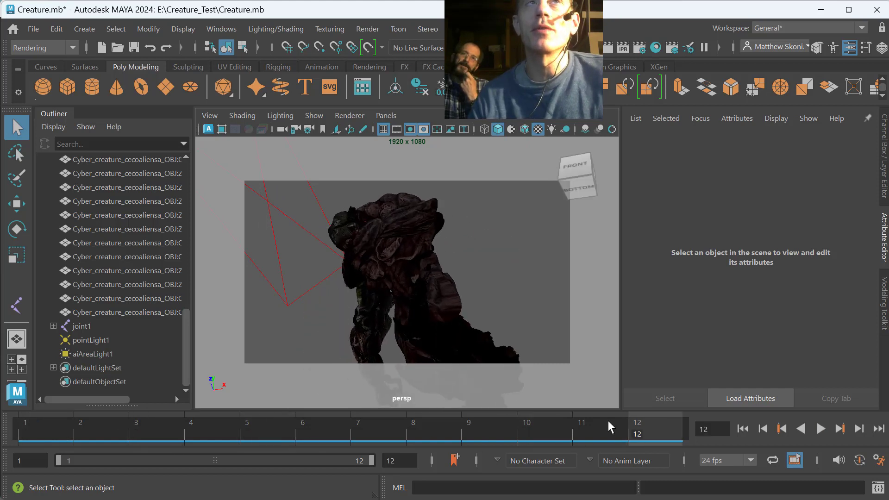
Open the render settings and bring up the Arnold AOVs.
scroll(143, 266, "up", 5)
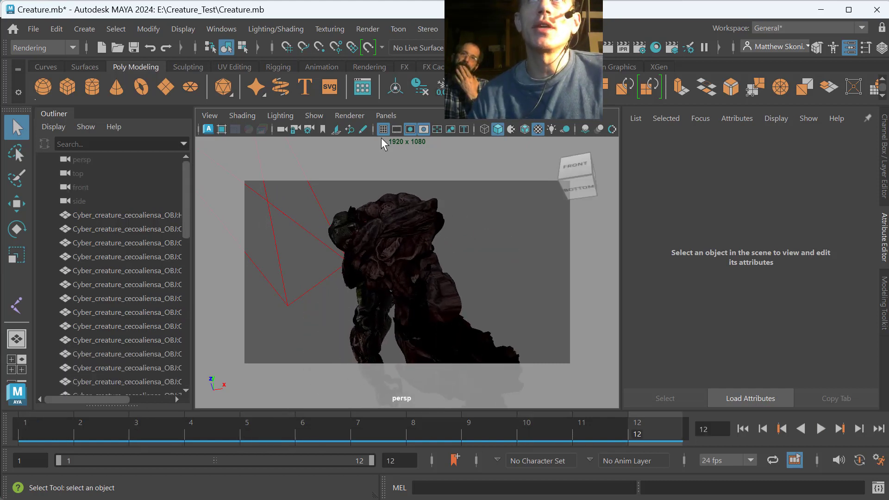
left_click(638, 48)
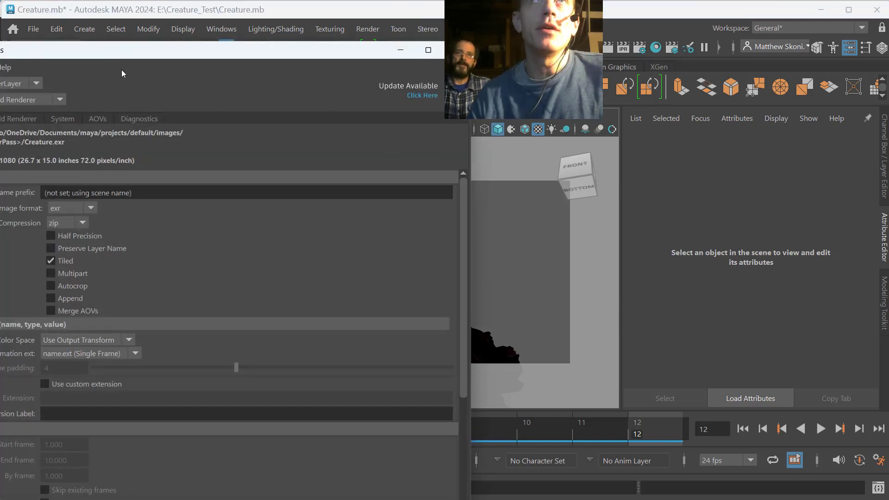
left_click(19, 122)
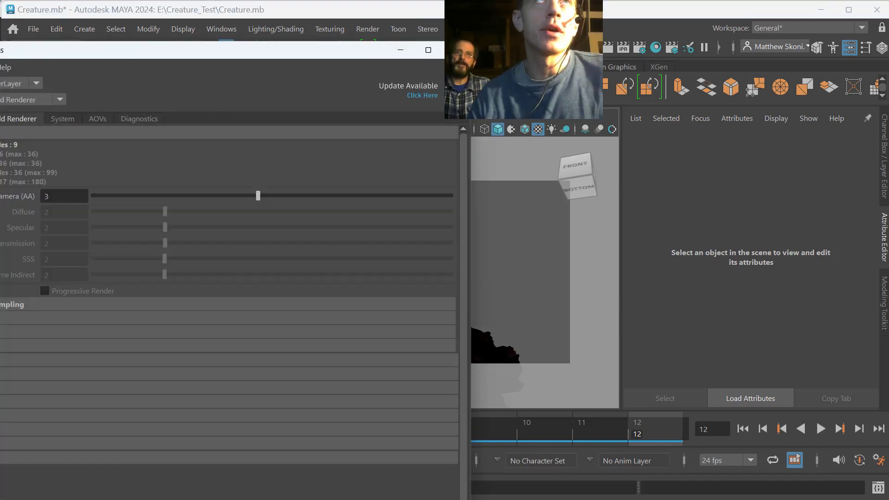
left_click_drag(103, 93, 307, 49)
left_click(367, 119)
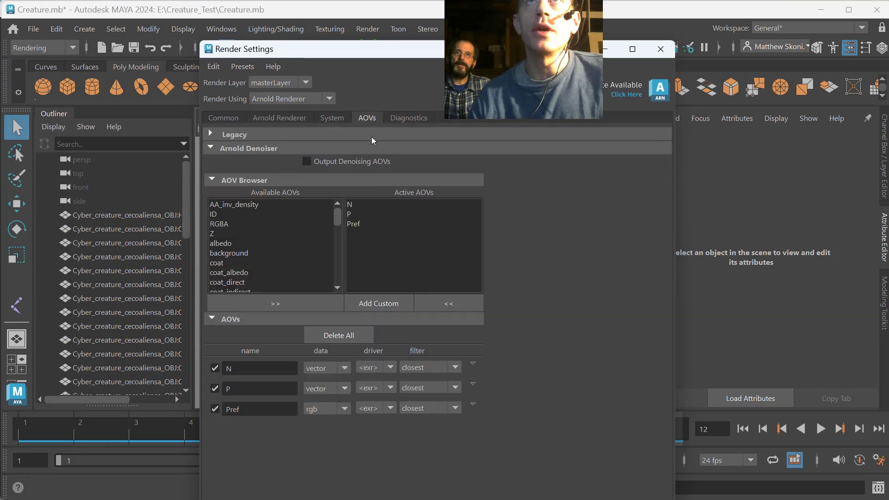
Inspect the active N, P and Pref AOVs one after another, then close the render settings.
left_click(351, 214)
left_click(360, 224)
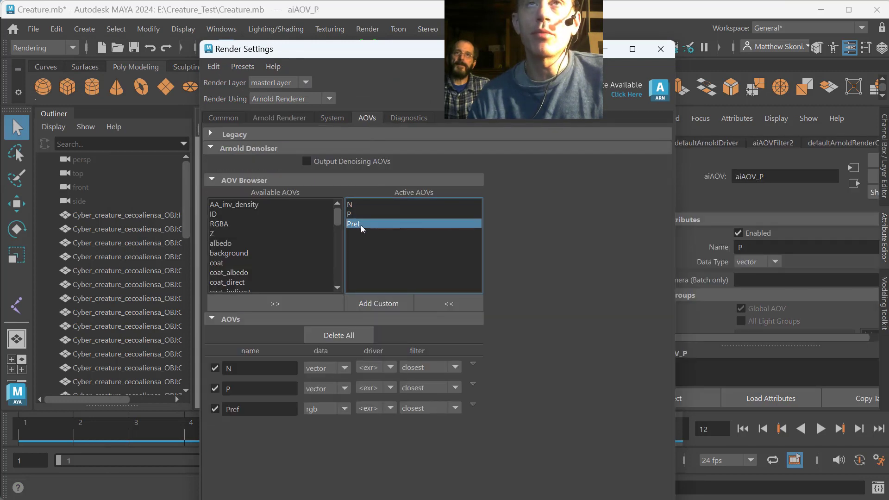
left_click(363, 215)
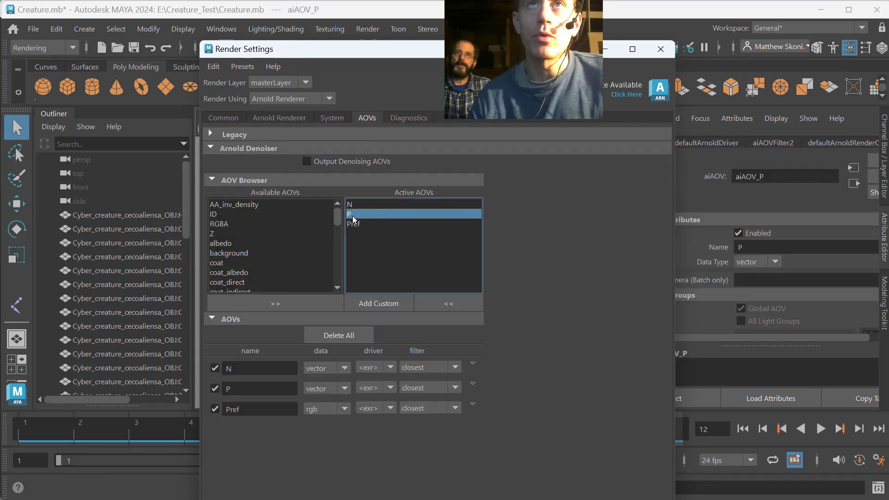
left_click(354, 207)
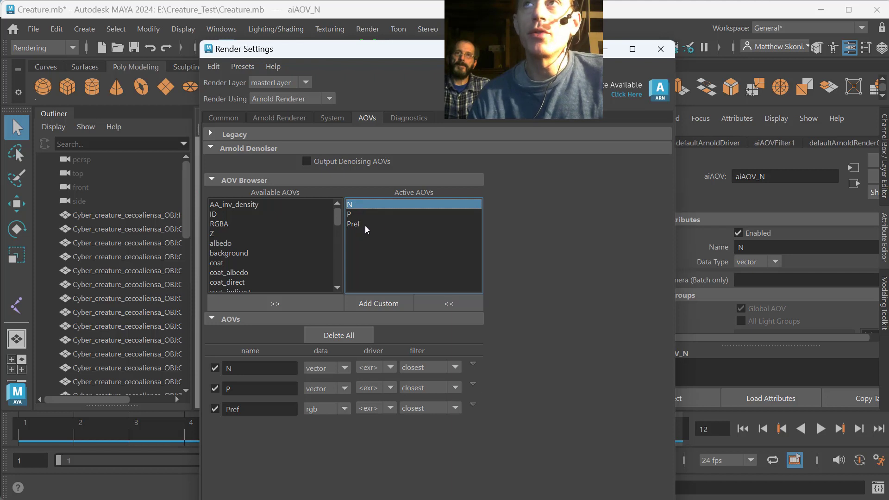
left_click(365, 225)
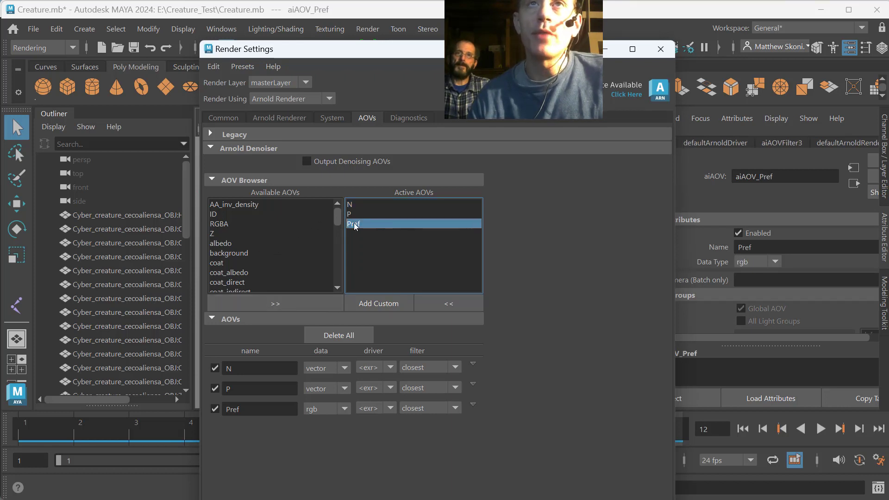
left_click(660, 50)
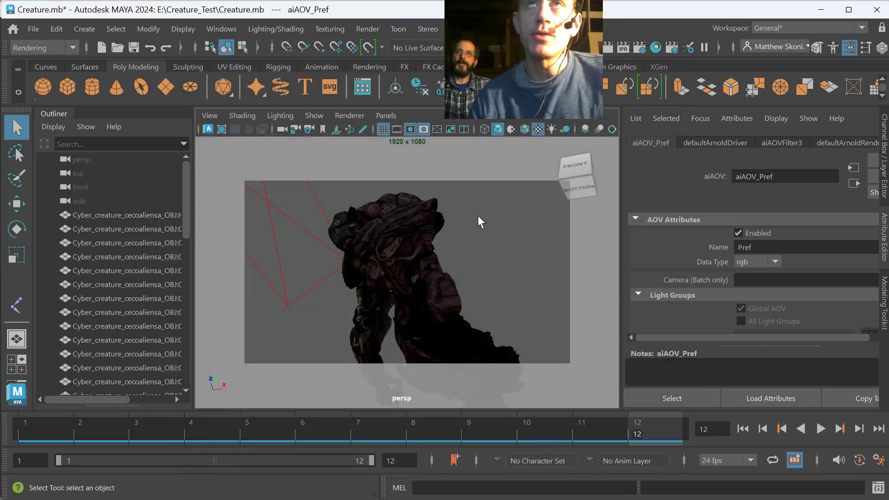
Render the current frame in the Arnold RenderView, view its Pref AOV, and close the render window.
left_click(624, 48)
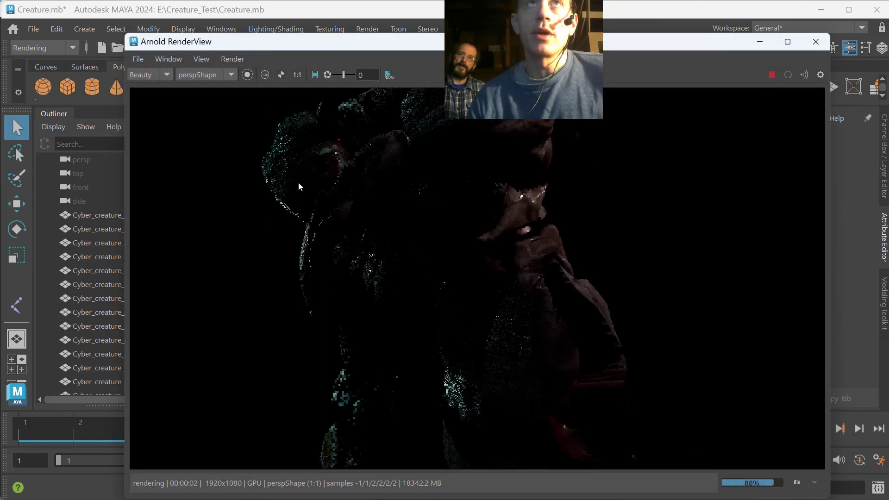
left_click(163, 75)
left_click(152, 117)
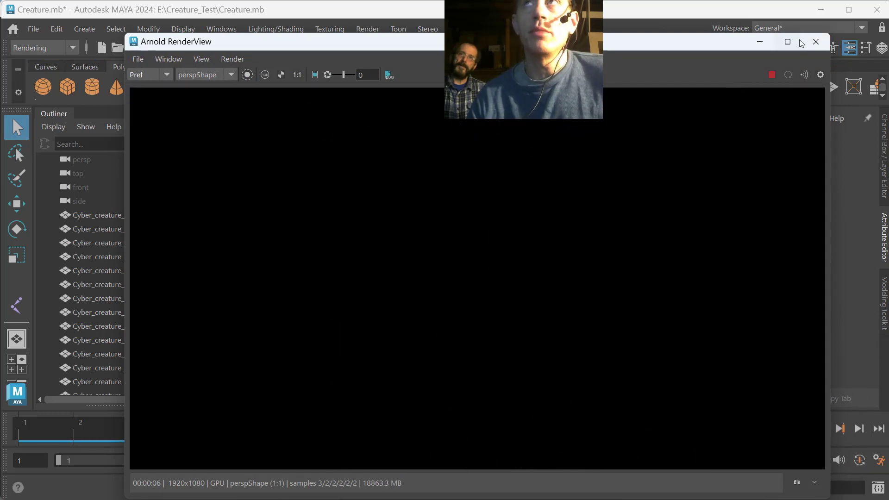
left_click(816, 42)
Return to frame 1 and create a texture reference object for the creature's Helm mesh.
left_click_drag(171, 437, 16, 436)
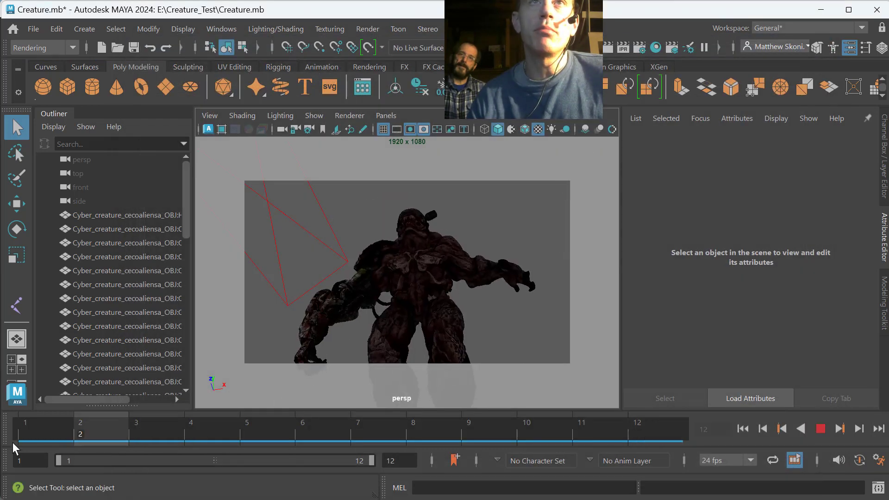
left_click(123, 215)
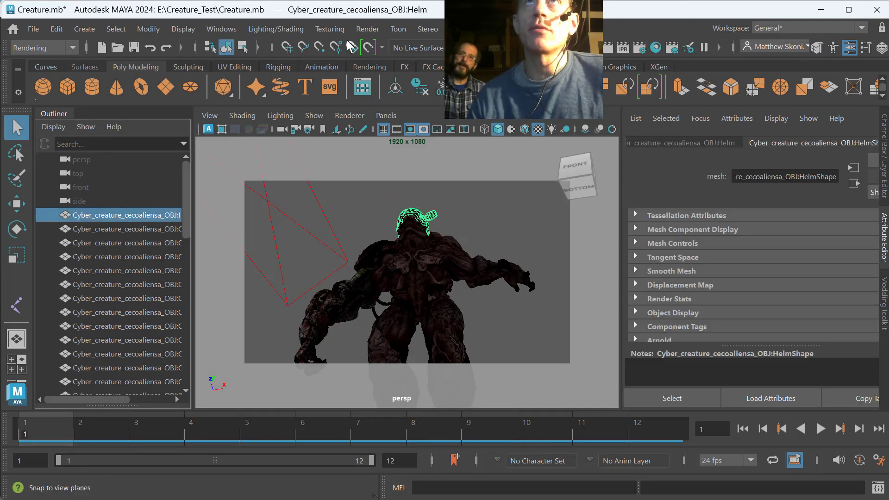
left_click(324, 30)
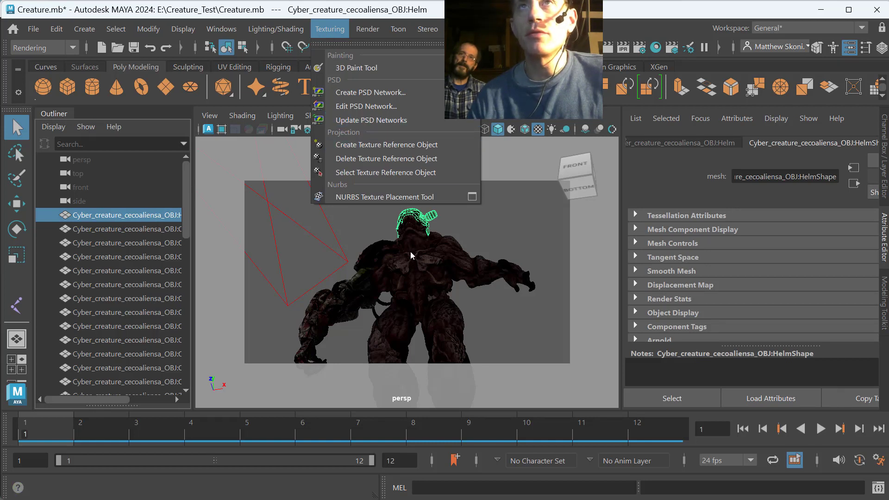
left_click(376, 241)
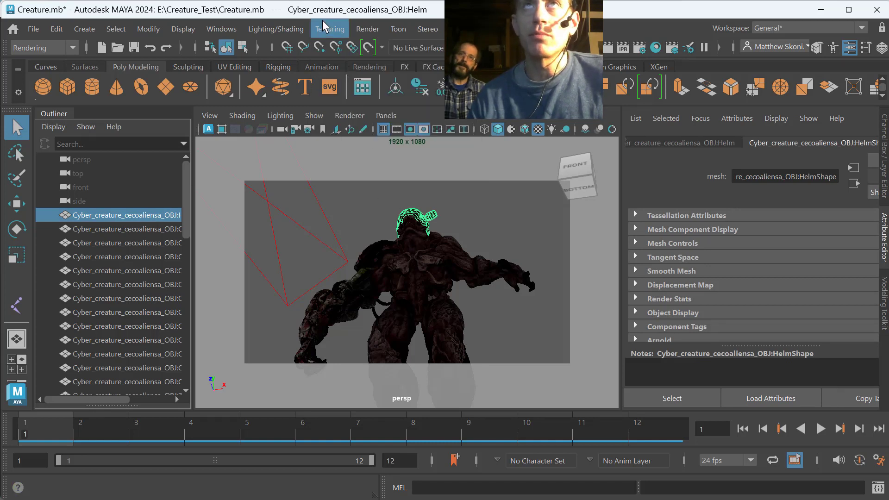
left_click(127, 268)
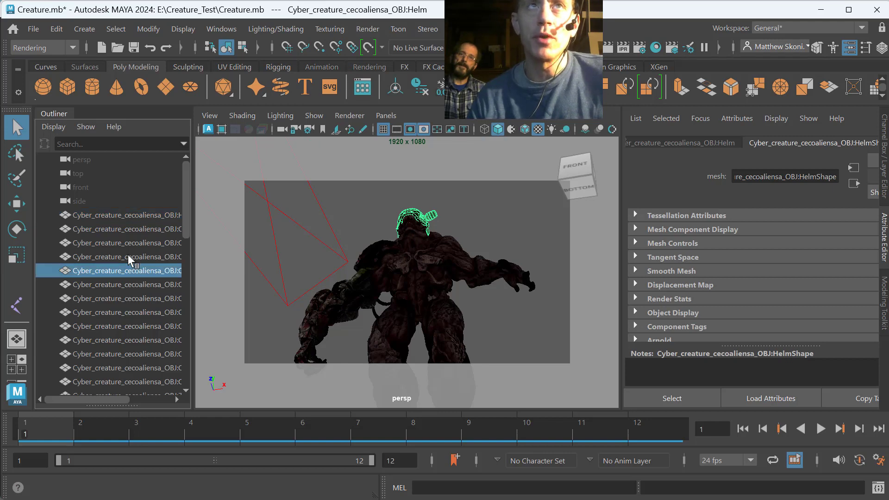
left_click(141, 212)
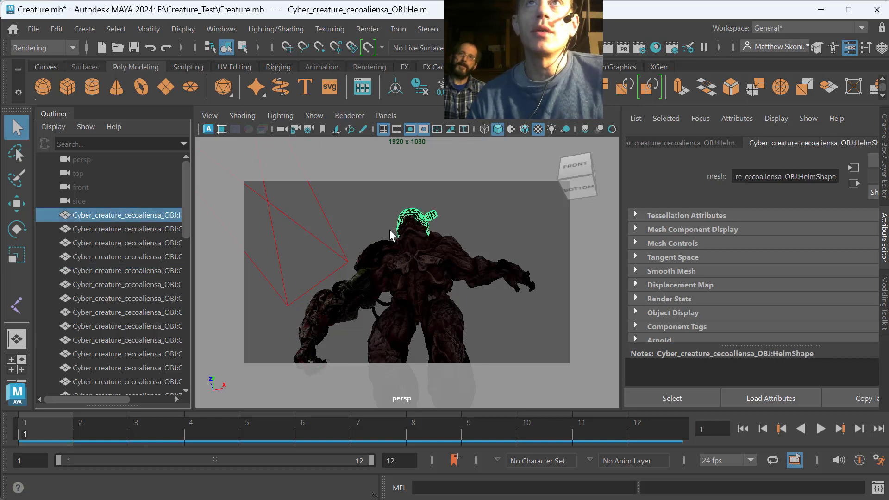
left_click_drag(391, 235, 331, 222, "alt")
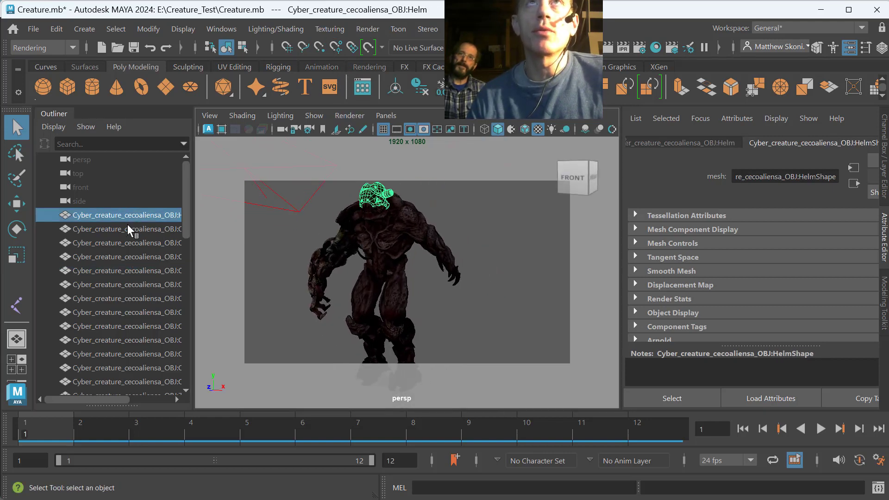
left_click(327, 30)
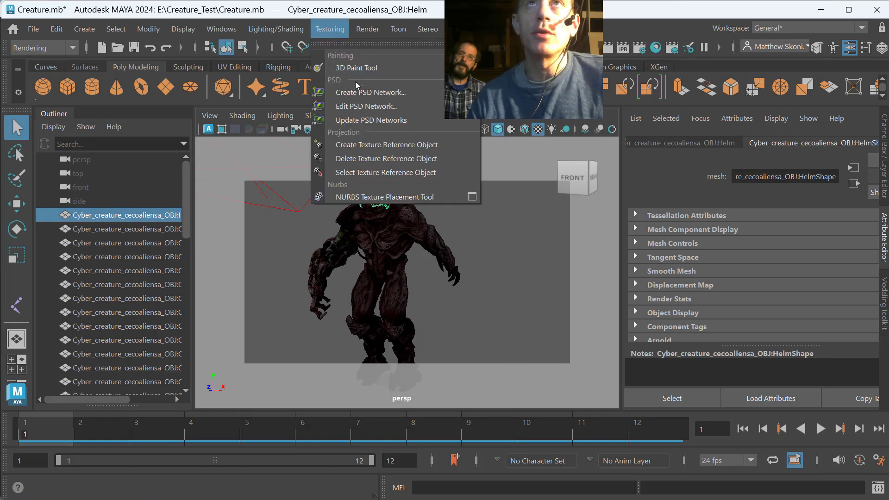
left_click(368, 146)
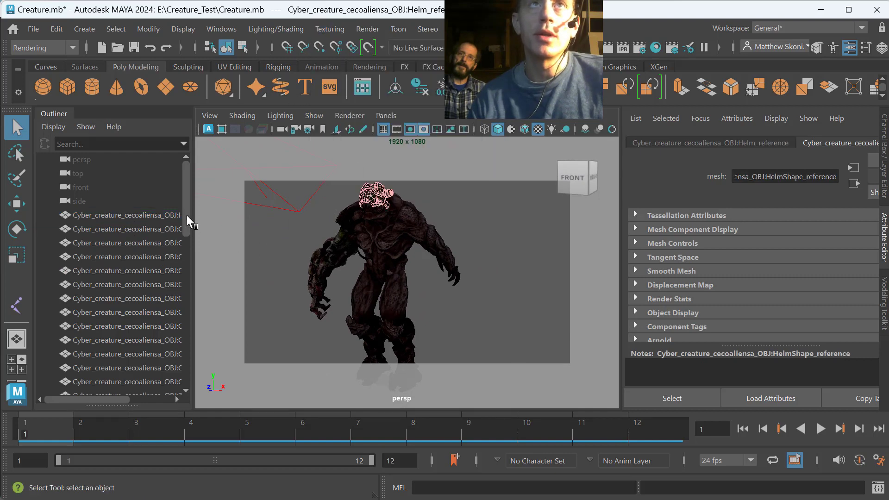
left_click_drag(187, 215, 191, 366)
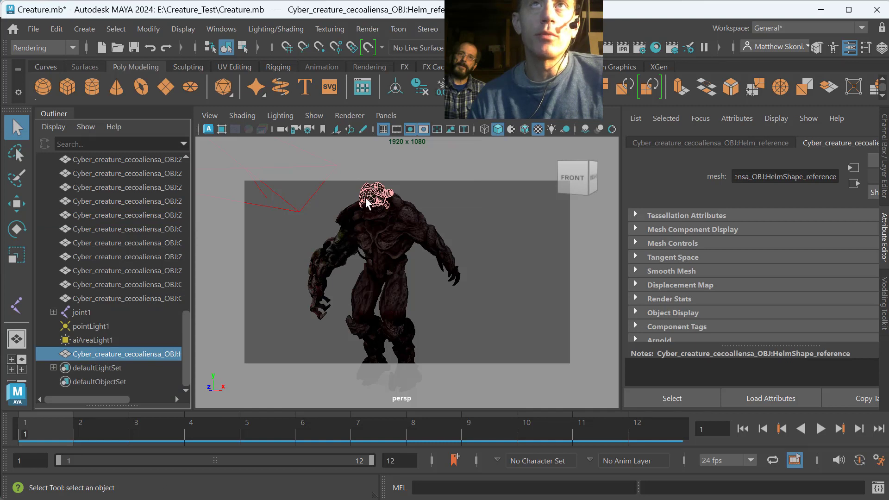
Create a texture reference object for each of the creature's hand meshes listed from Object04 through Object14.
left_click_drag(183, 334, 174, 160)
left_click(109, 229)
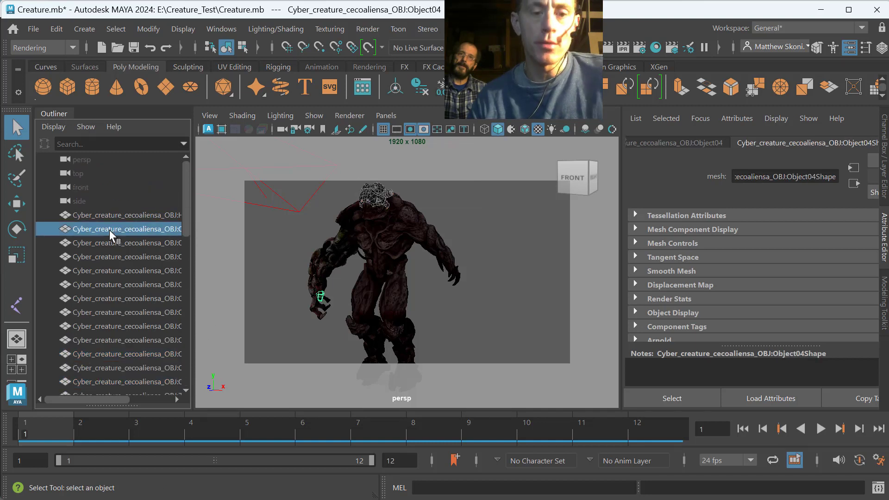
left_click(126, 242)
left_click(129, 256)
left_click(131, 269)
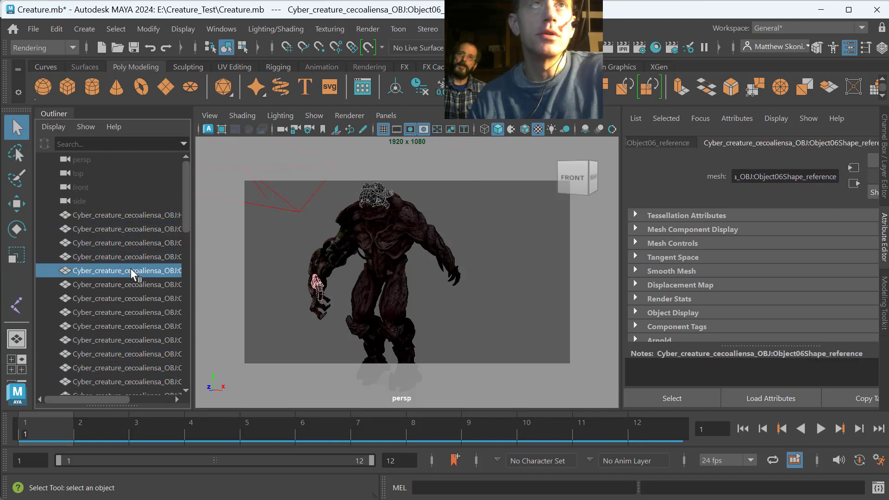
left_click(136, 284)
left_click(137, 298)
left_click(141, 313)
left_click(146, 326)
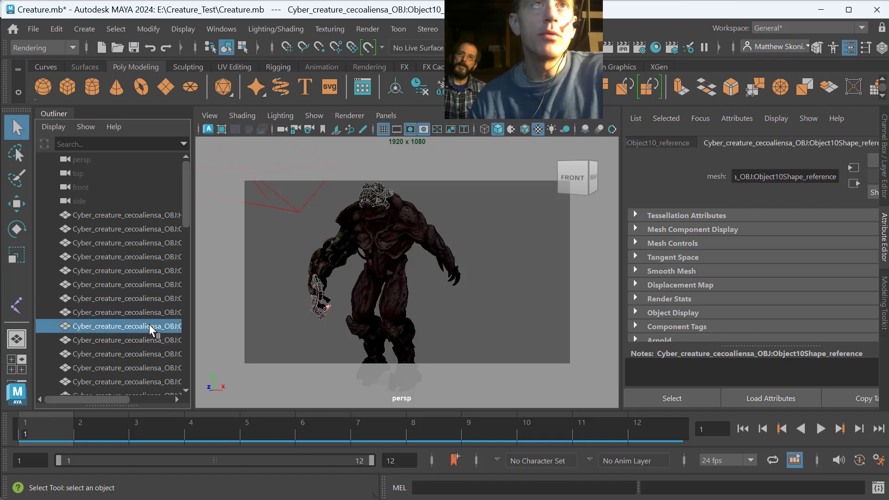
left_click(138, 340)
left_click(138, 352)
left_click(137, 366)
left_click(137, 380)
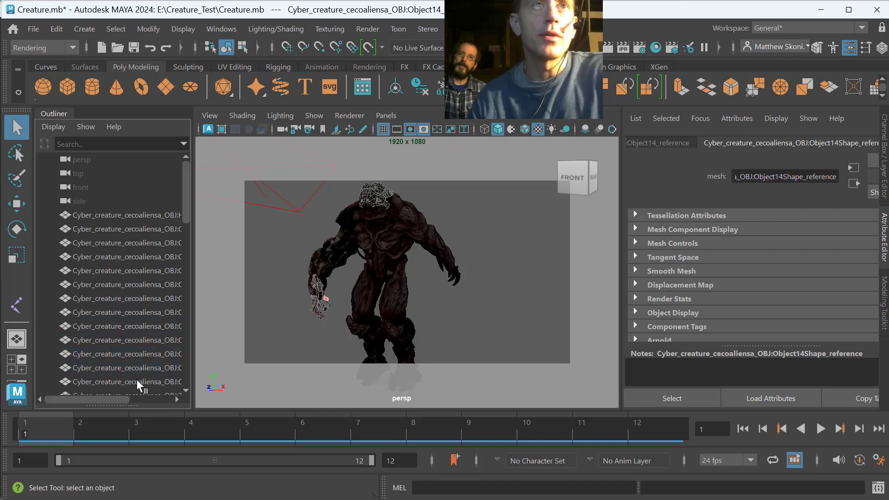
Create texture reference objects for the next meshes covering the forearm, upper arm and shoulder, from ZBrushPolyMesh3D01 through Object38.
left_click(130, 393)
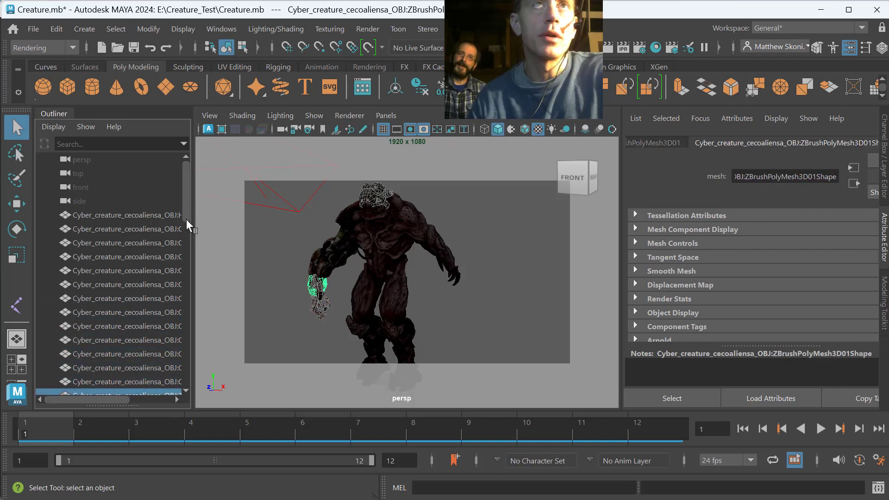
left_click_drag(186, 203, 185, 252)
left_click(125, 203)
left_click(130, 218)
left_click(135, 226)
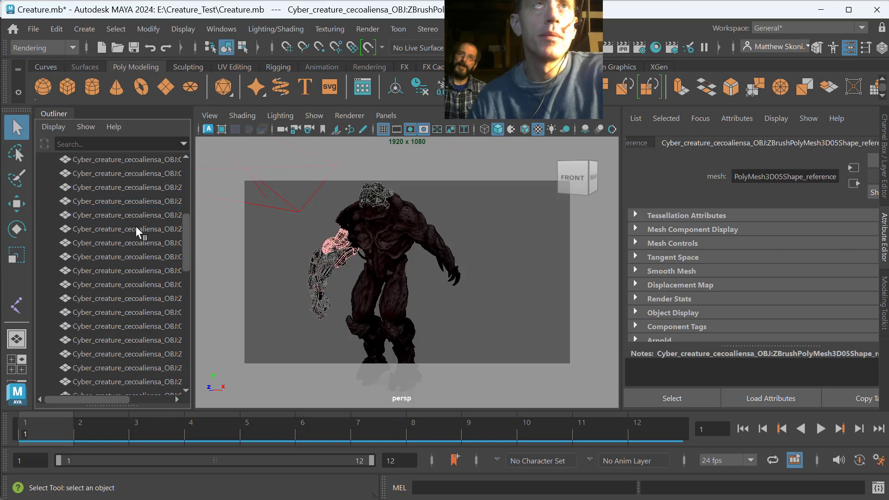
left_click(137, 242)
left_click(138, 256)
left_click(141, 271)
left_click(146, 285)
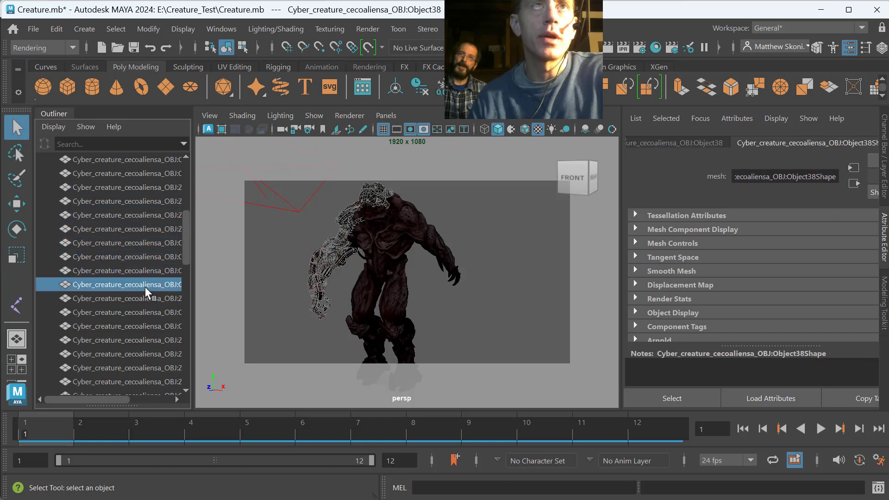
Create texture reference objects for the seven meshes listed after Object38, including Object40 and the lower-leg mesh ZBrushPolyMesh3D21.
left_click(149, 299)
left_click(149, 313)
left_click(148, 327)
left_click(143, 340)
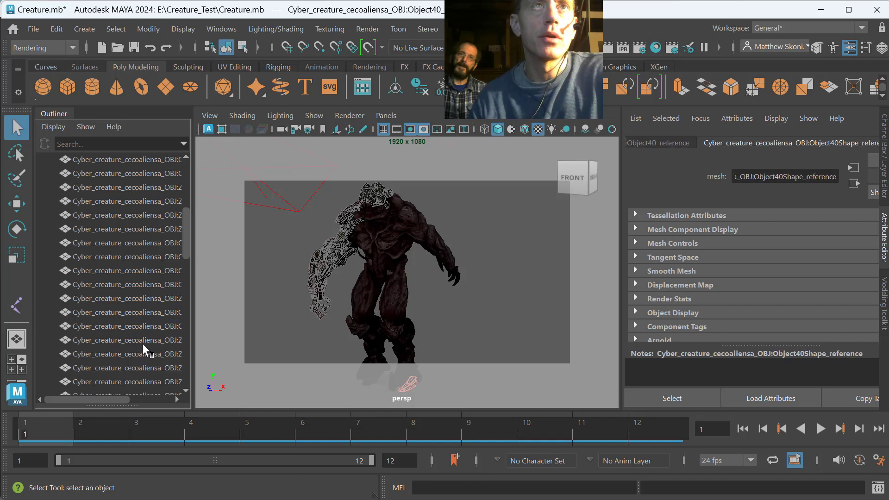
left_click(145, 353)
left_click(142, 366)
left_click(142, 381)
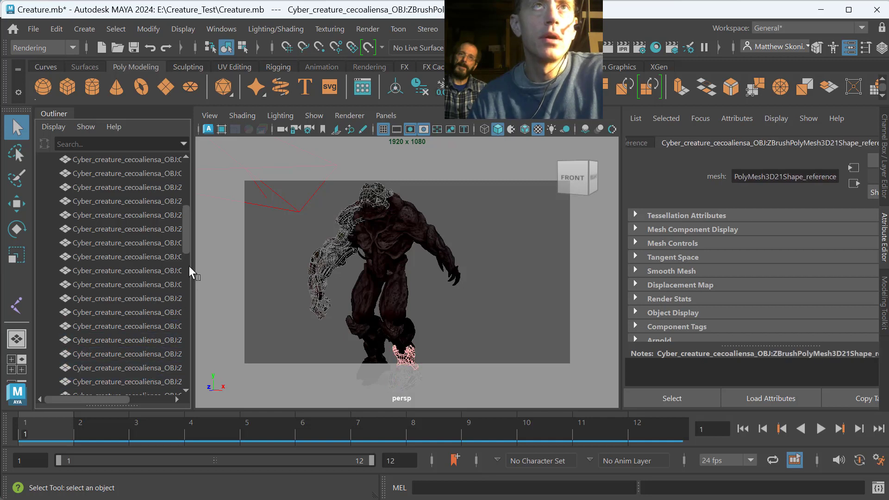
Create texture reference objects for the last six meshes listed above joint1, plus the missed lower-leg meshes ZBrushPolyMesh3D23 and ZBrushPolyMesh3D30.
left_click_drag(185, 252, 186, 288)
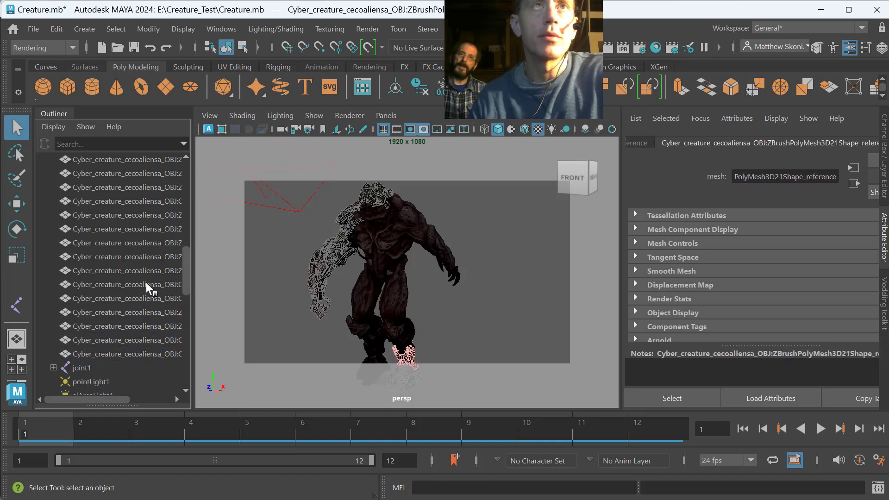
left_click(146, 285)
left_click(146, 298)
left_click(146, 312)
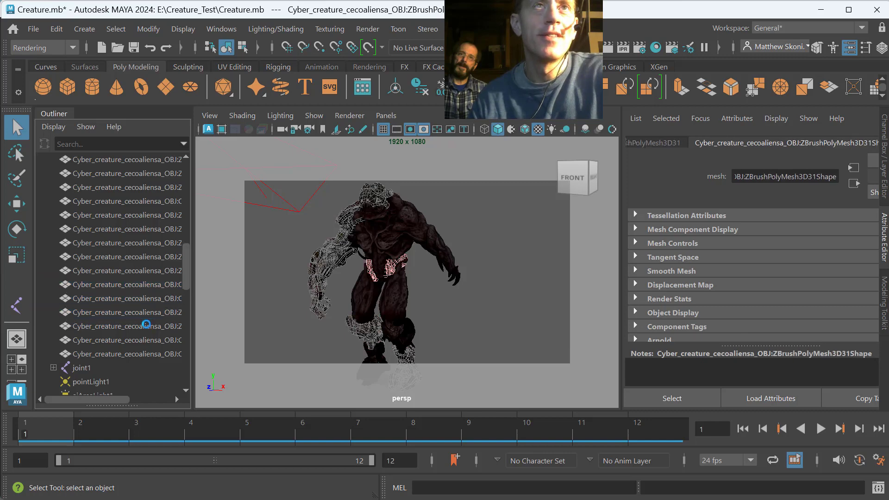
left_click(146, 326)
left_click(147, 339)
left_click(146, 353)
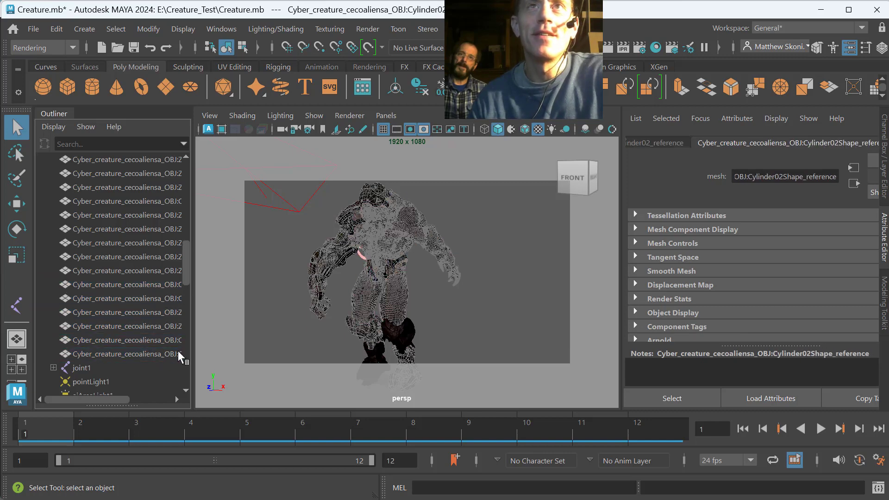
left_click(390, 332)
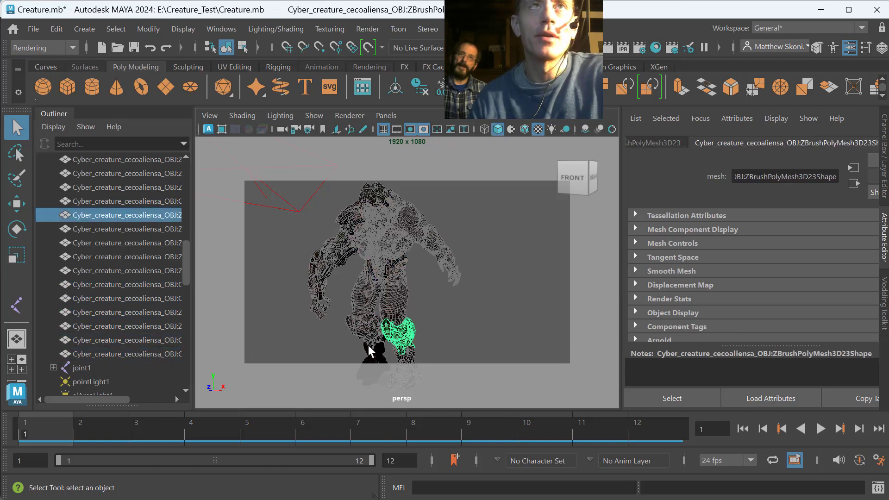
left_click(365, 371)
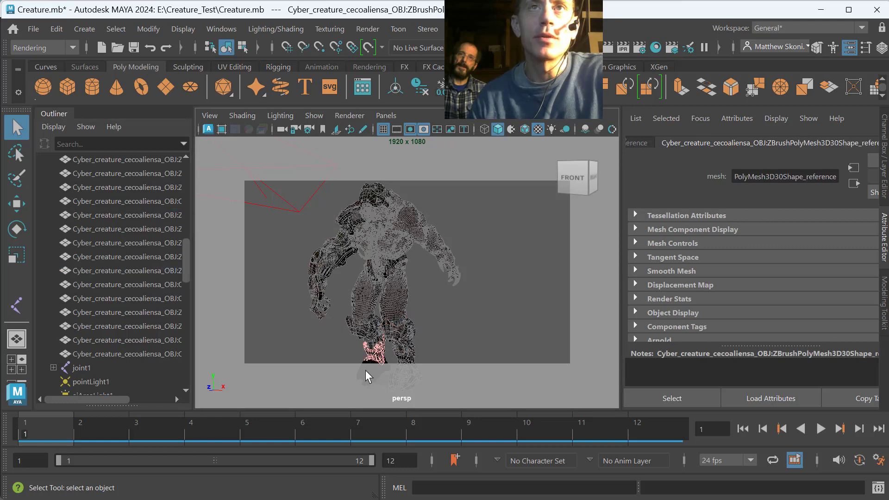
Create texture reference objects for the remaining foot meshes, including ZBrushPolyMesh3D24 and ZBrushPolyMesh3D26.
left_click(365, 370)
left_click(366, 377)
left_click(364, 377)
left_click(362, 375)
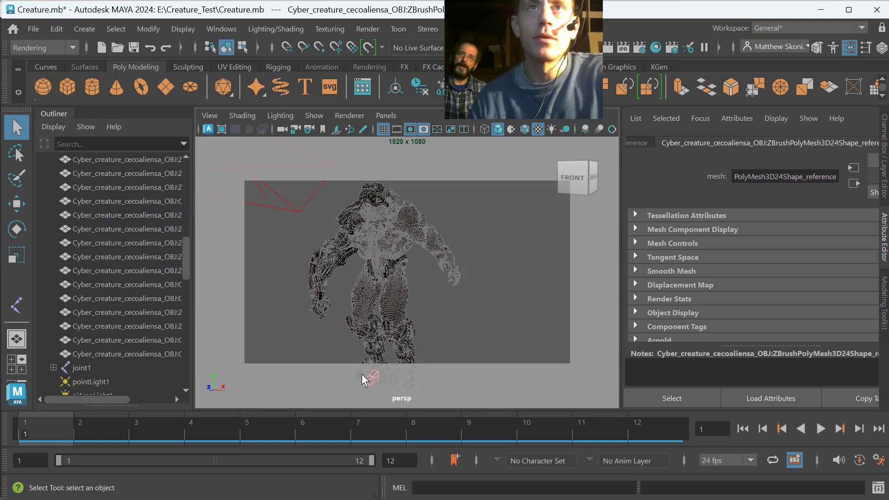
left_click(357, 387)
left_click(356, 388)
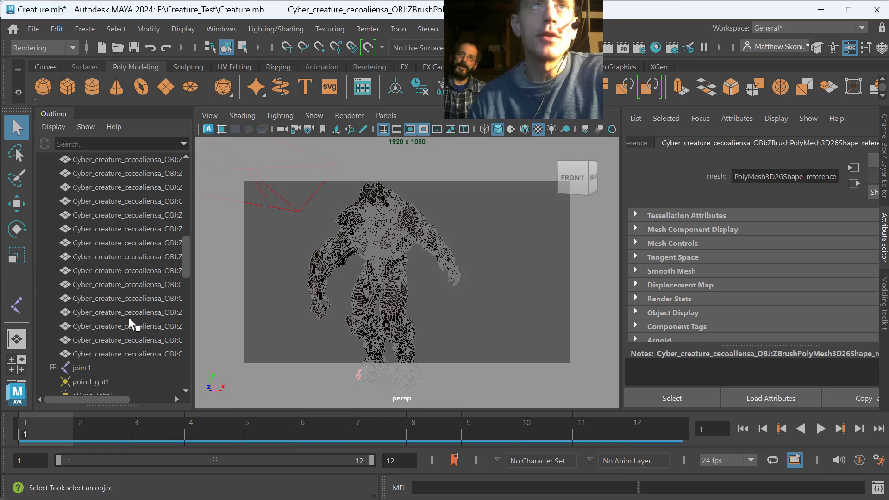
left_click_drag(186, 253, 193, 157)
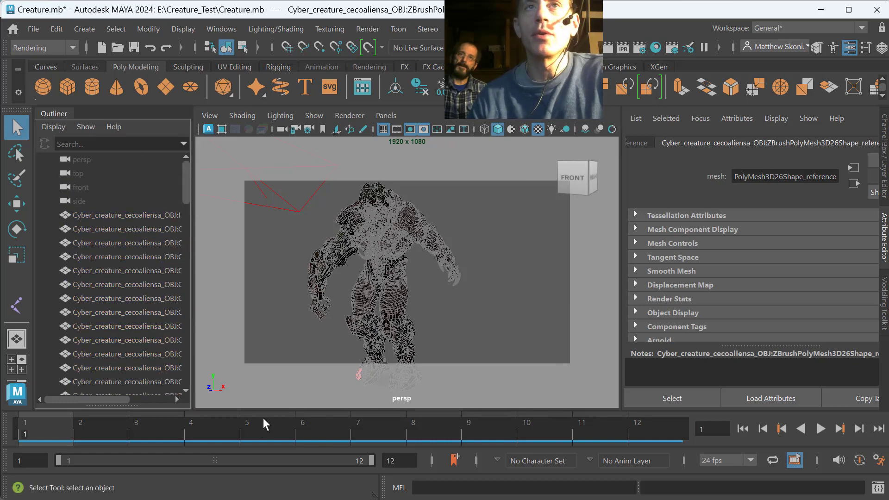
Play through the animation to compare the moving creature with its static reference objects, stopping at frame 6.
left_click_drag(263, 424, 23, 419)
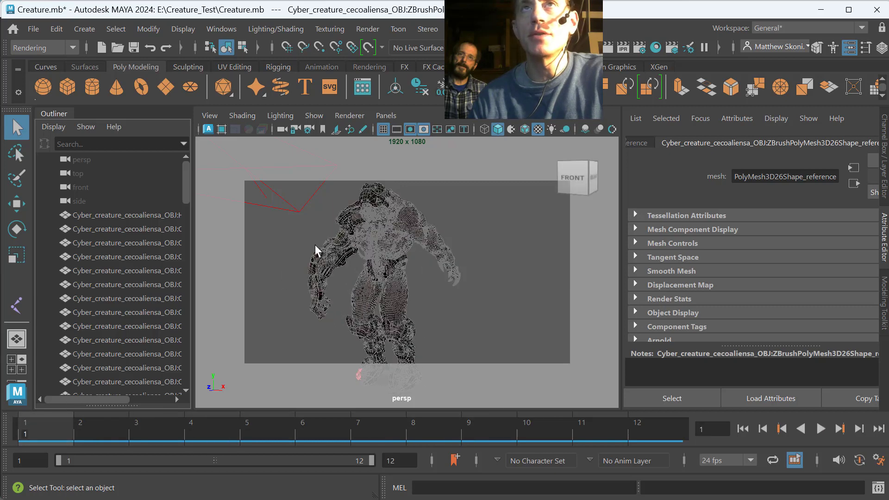
key("alt+v")
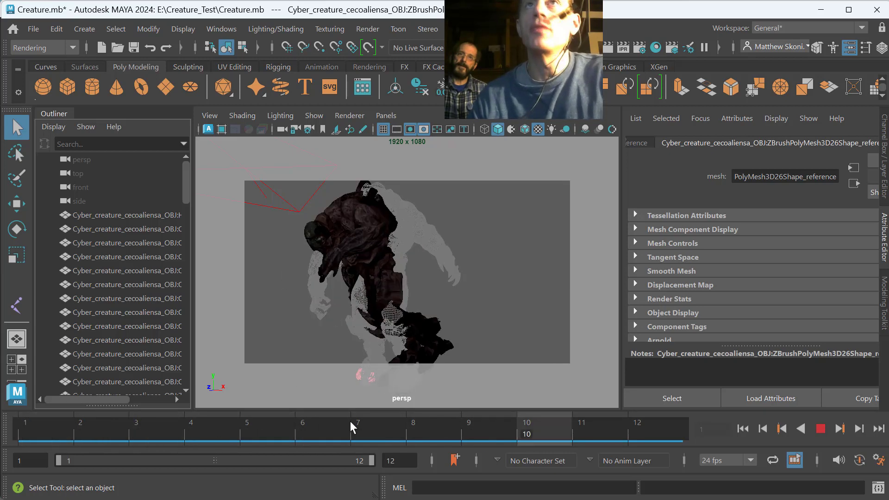
key("alt+v")
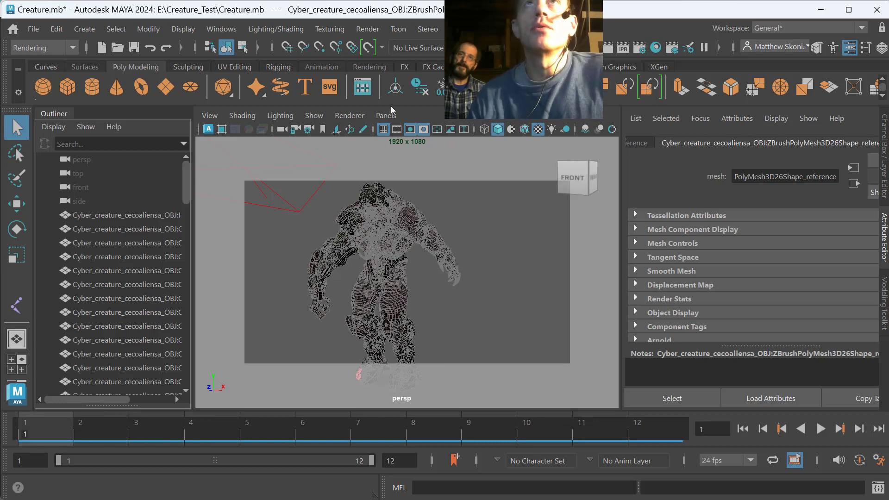
left_click_drag(219, 426, 339, 438)
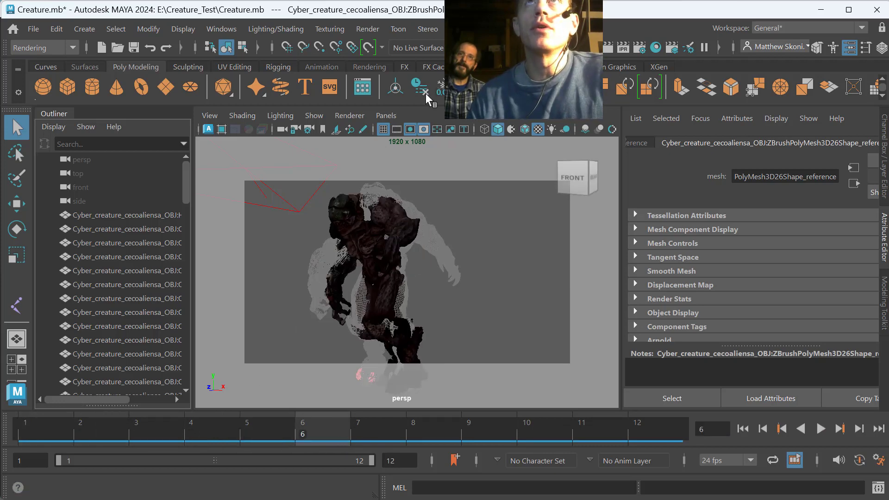
Render frame 6 in the Arnold RenderView and inspect its Beauty, N and P passes.
left_click(638, 48)
left_click(659, 49)
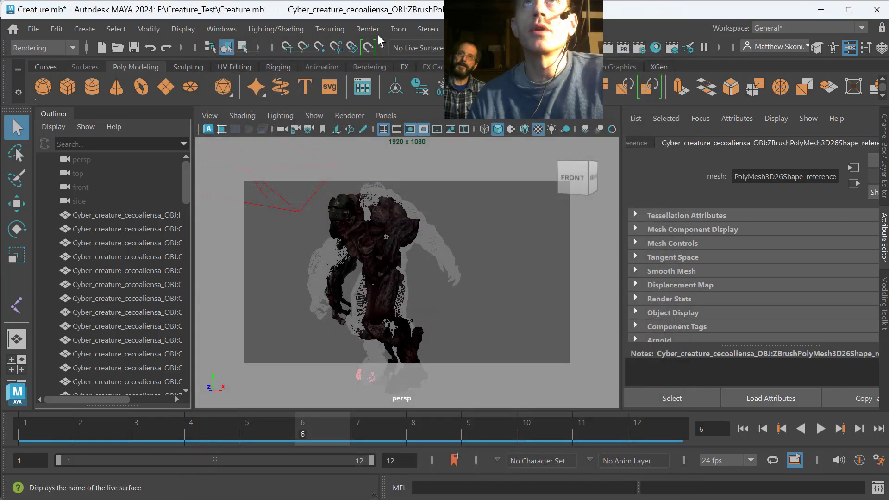
left_click(623, 48)
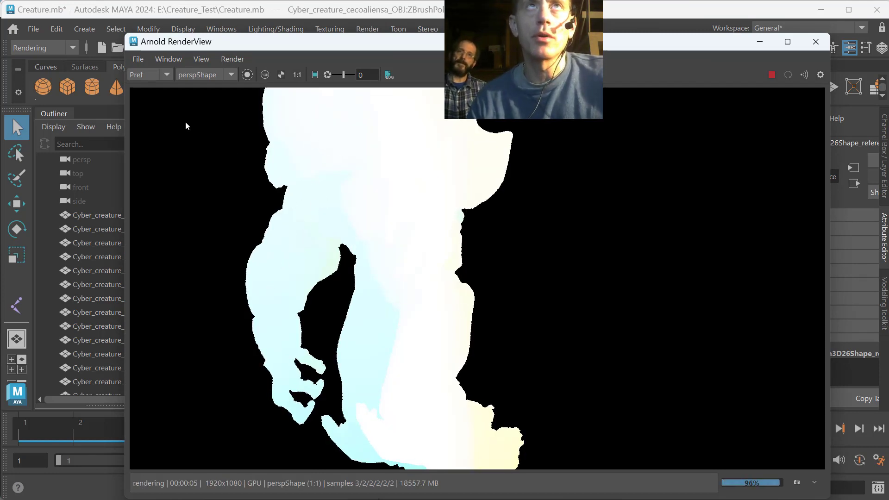
left_click(164, 74)
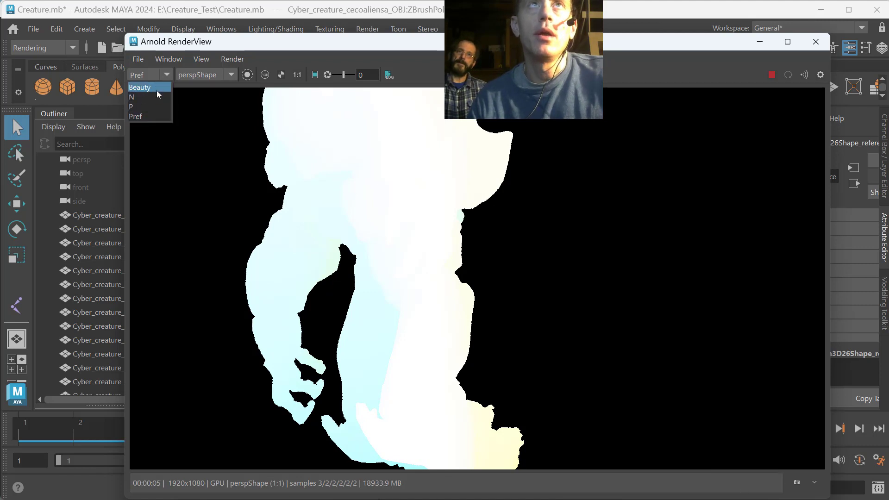
left_click(157, 88)
left_click(166, 74)
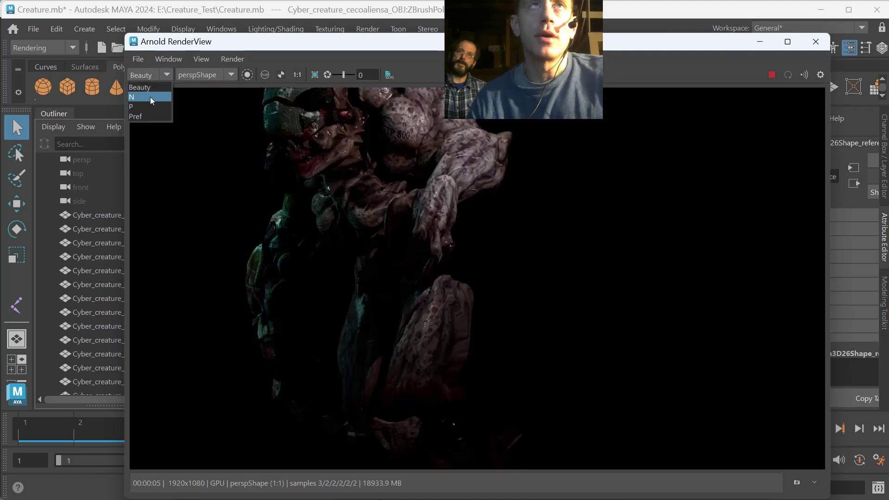
left_click(149, 96)
left_click(167, 75)
left_click(139, 106)
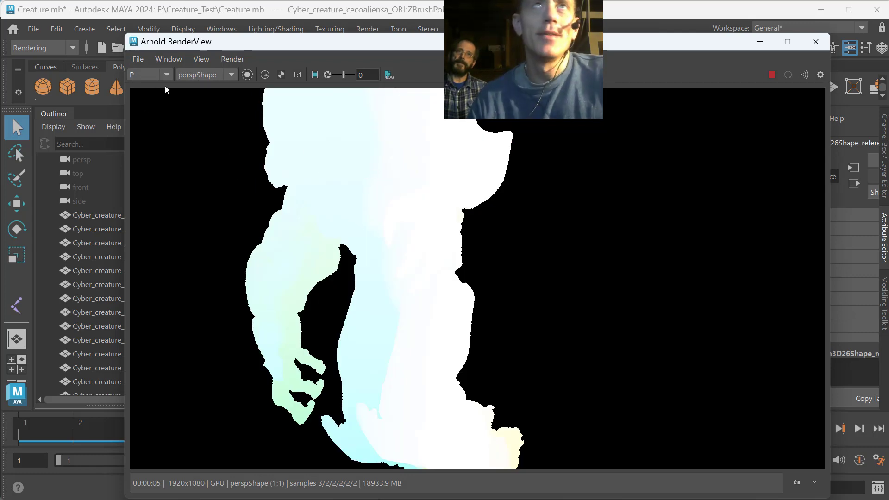
left_click(821, 43)
Open the Hypershade and graph the shading network of the aiStandardSurface2 material.
left_click(221, 29)
mouse_move(313, 117)
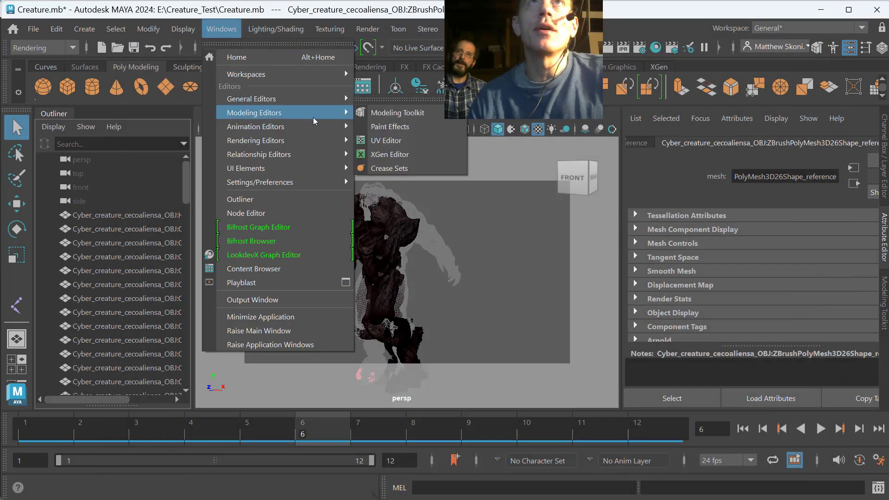
mouse_move(301, 142)
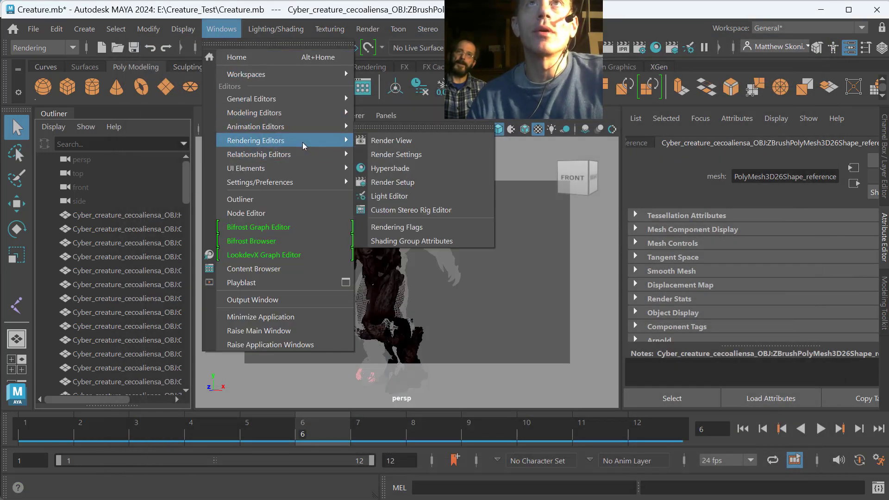
left_click(390, 171)
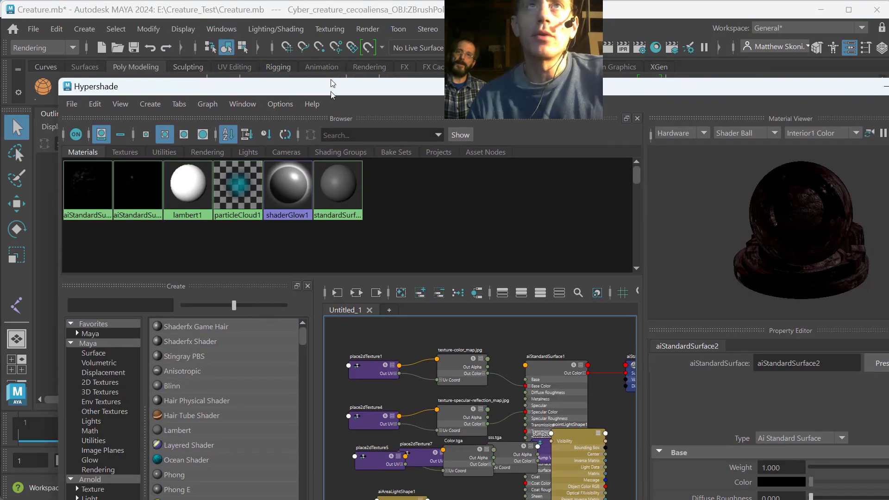
left_click_drag(331, 85, 301, 52)
left_click(107, 117)
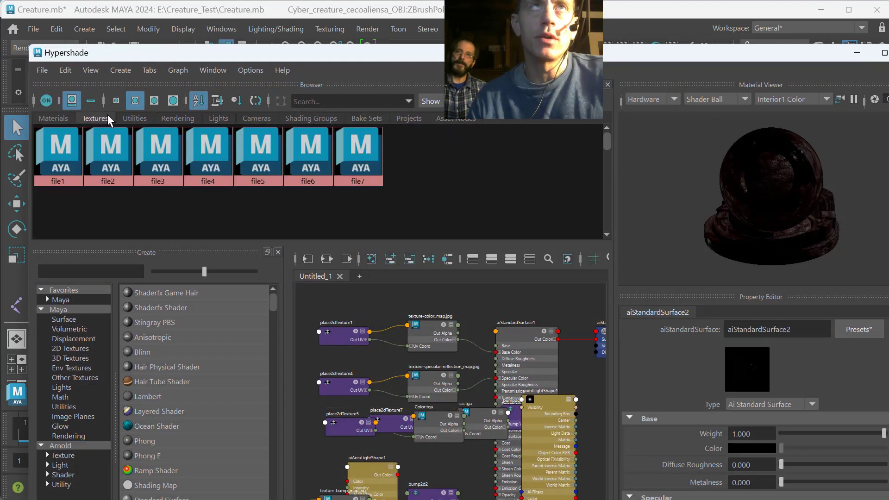
left_click(62, 118)
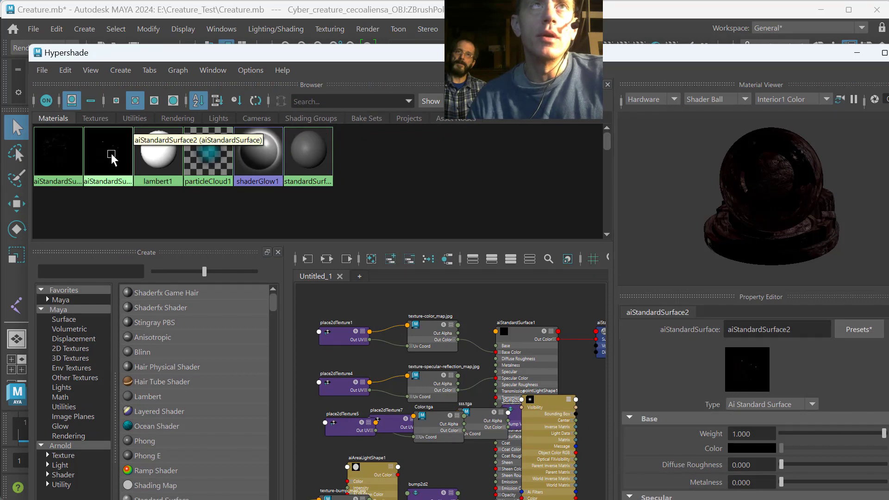
right_click_drag(112, 160, 110, 193)
scroll(521, 387, "up", 5)
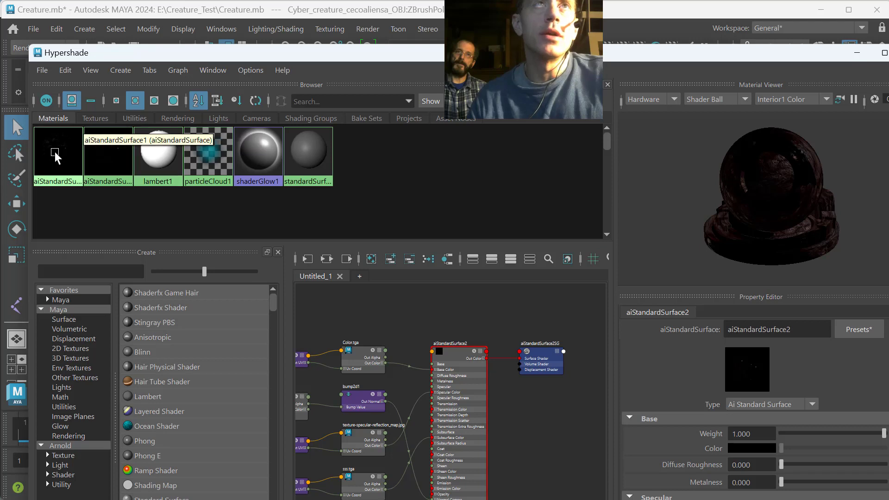
Look through the Hypershade's texture and material swatches and close the Hypershade.
left_click(96, 119)
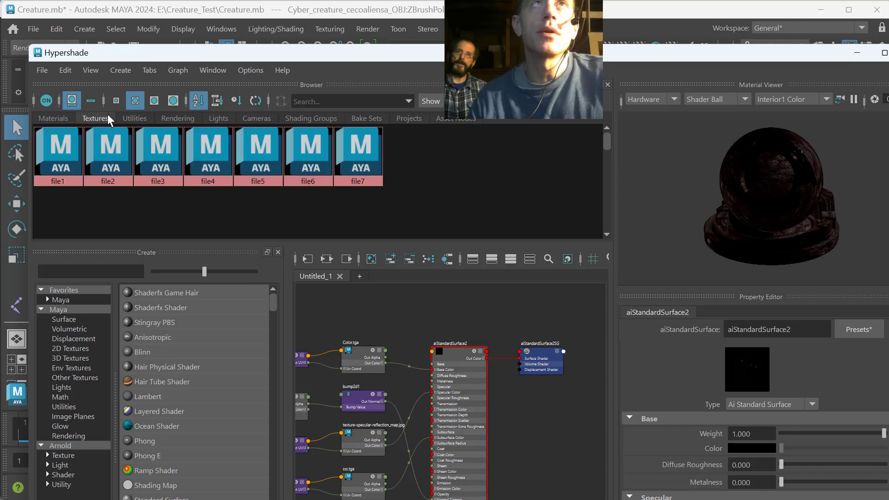
left_click(124, 116)
left_click(104, 119)
left_click(65, 119)
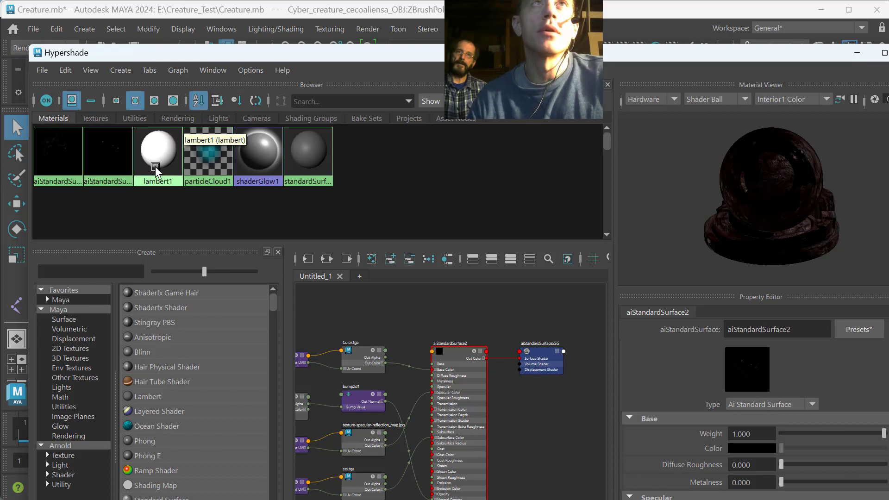
left_click_drag(815, 52, 731, 102)
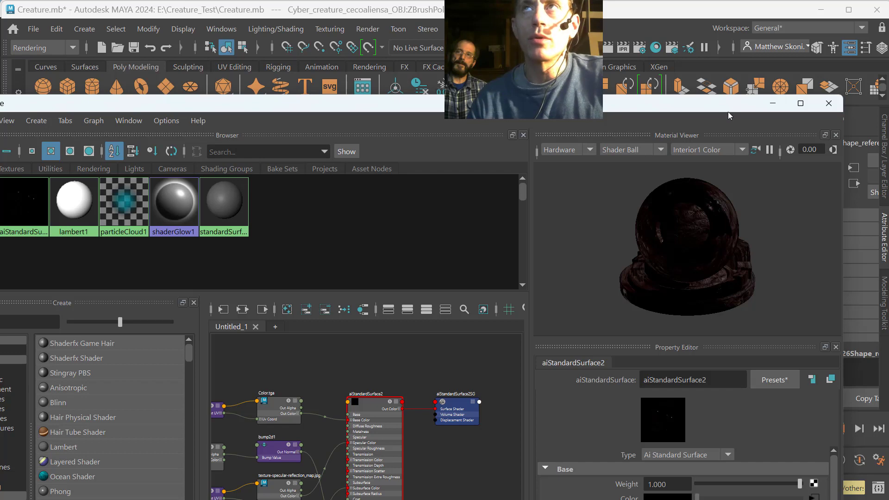
left_click(828, 104)
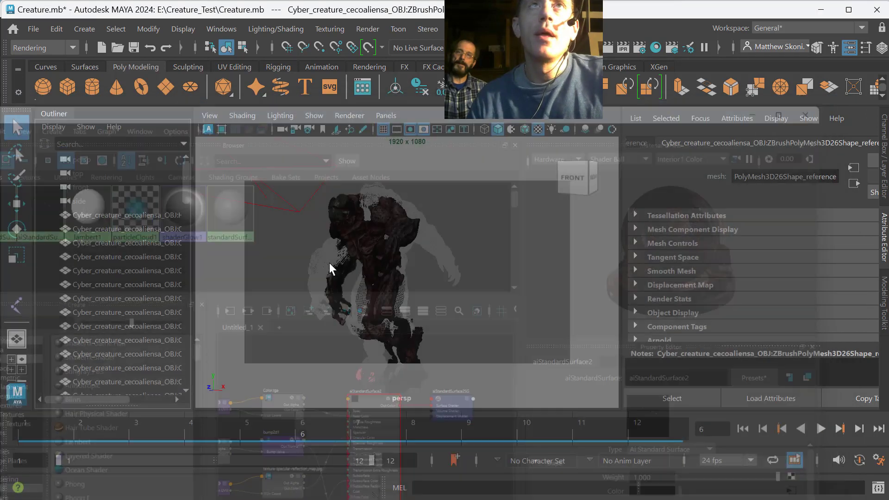
Return to frame 1 and configure the render output with Merge AOVs enabled and name.#.ext frame naming.
left_click(126, 424)
left_click_drag(125, 423, 35, 420)
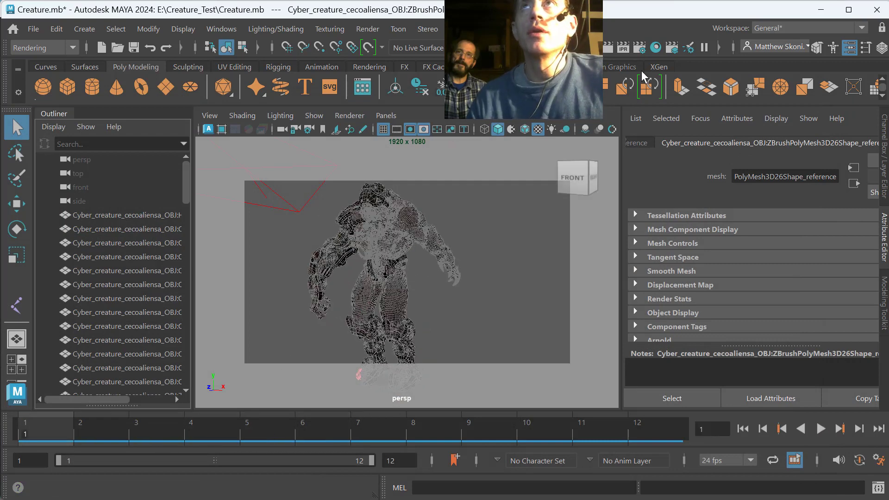
left_click(640, 50)
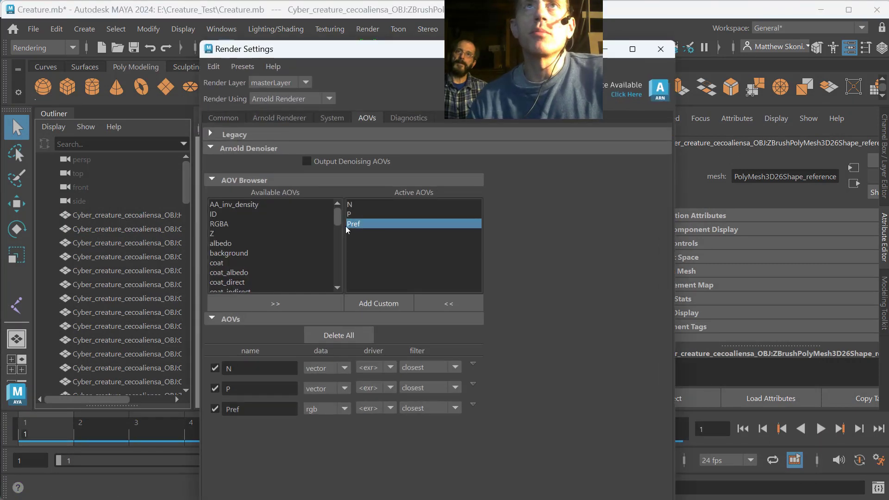
left_click(223, 118)
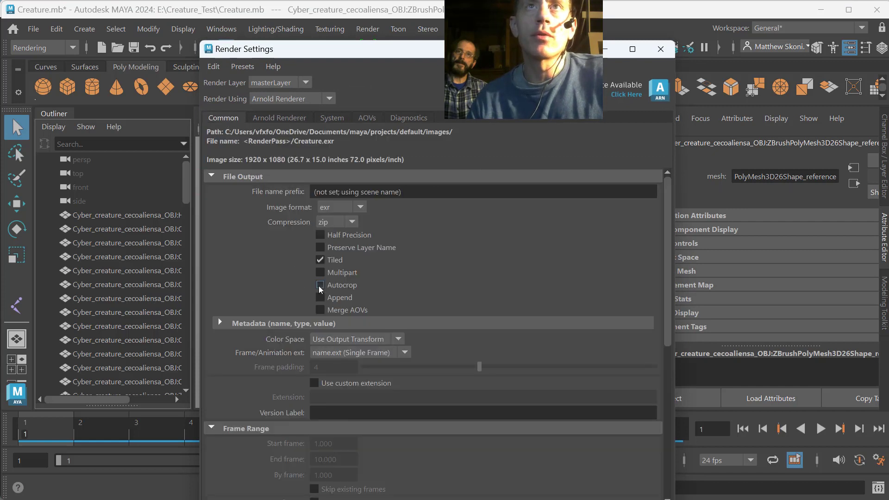
left_click(321, 310)
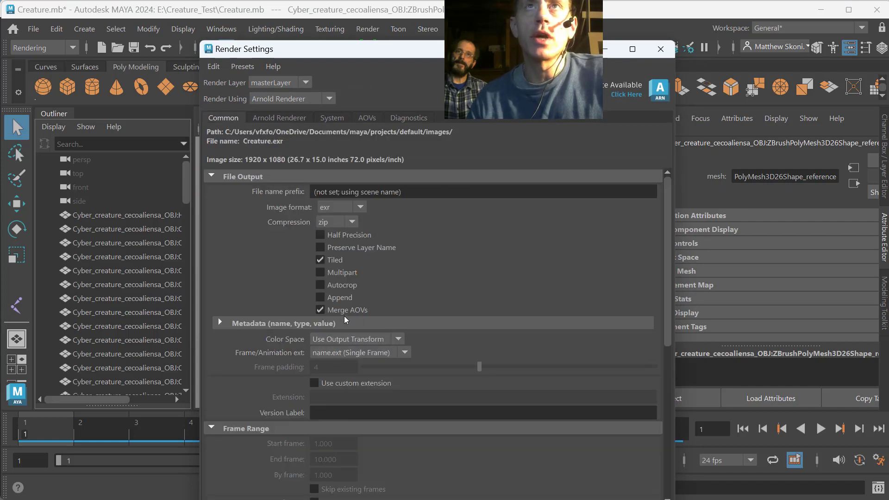
left_click(348, 353)
left_click(345, 395)
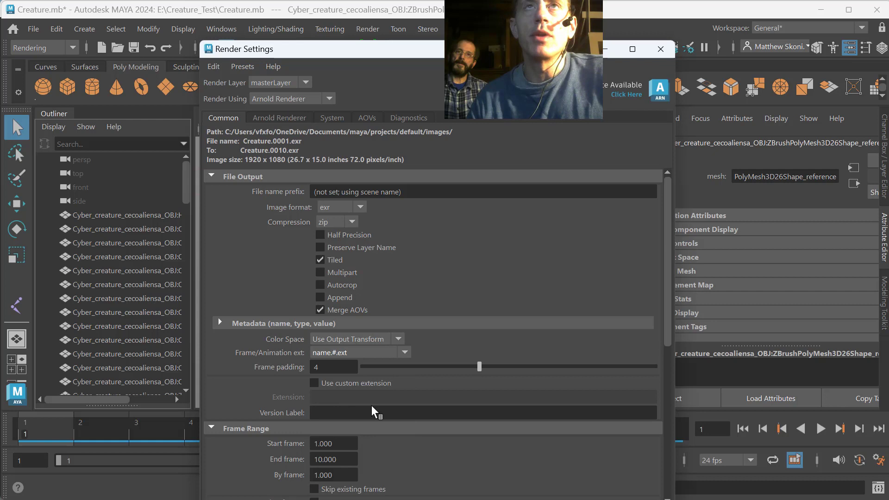
Set the render's file name prefix to Monster_part_Heart_Attack and its end frame to 12.
left_click(419, 188)
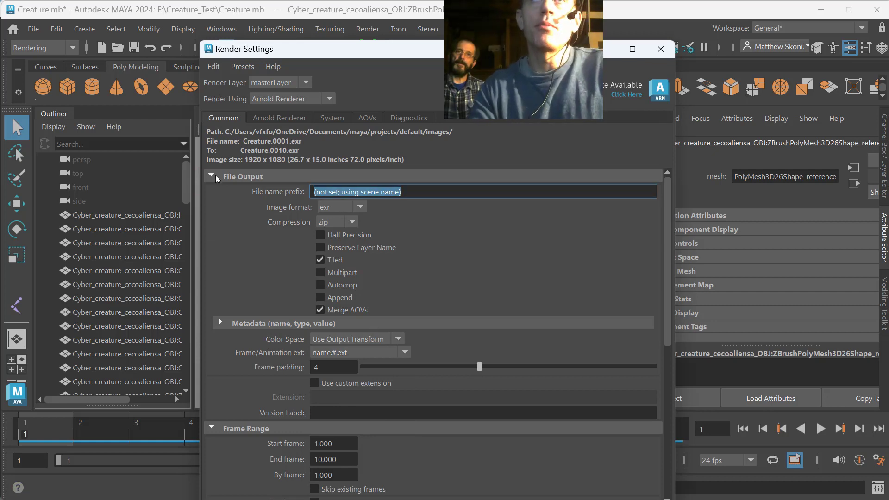
type("Monster")
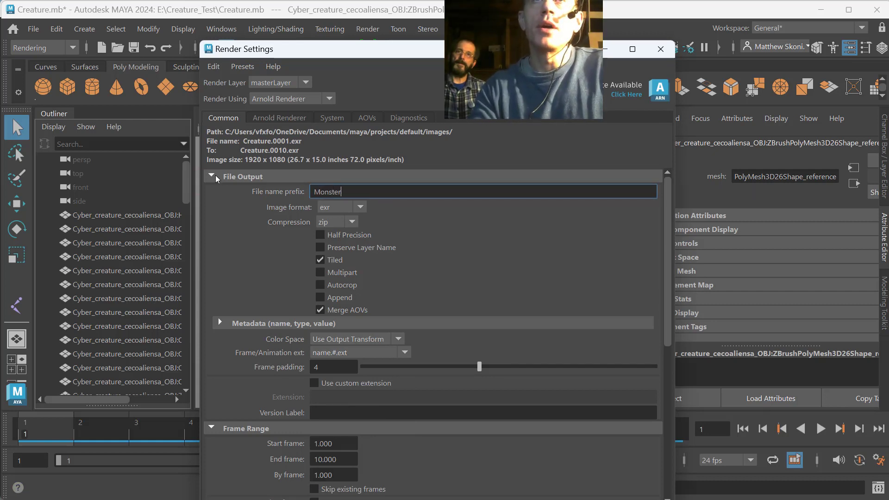
type("_part")
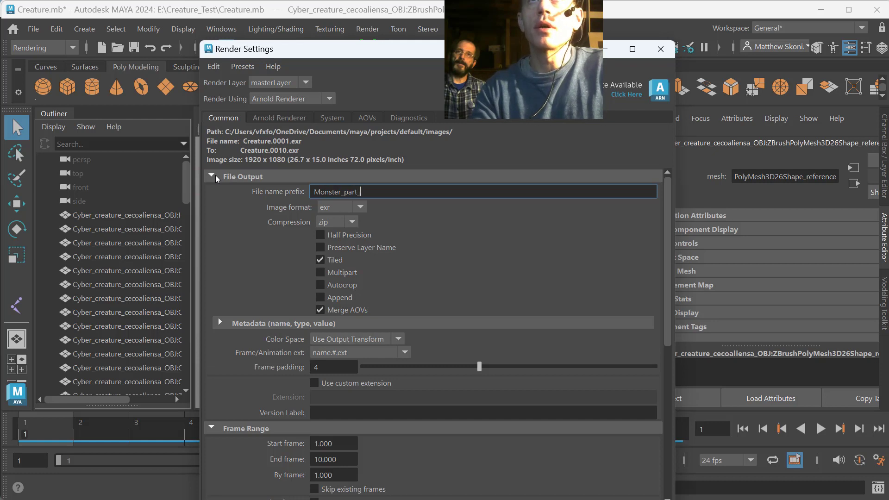
type("_Heart_Attack")
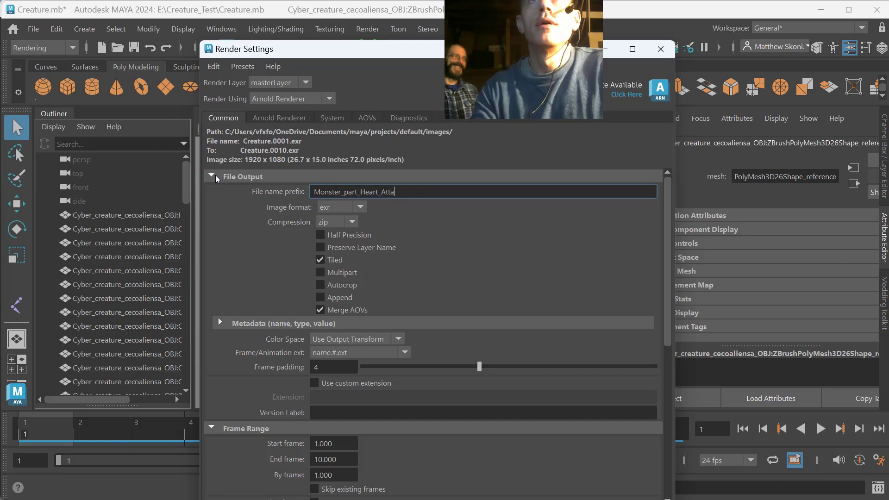
key("Return")
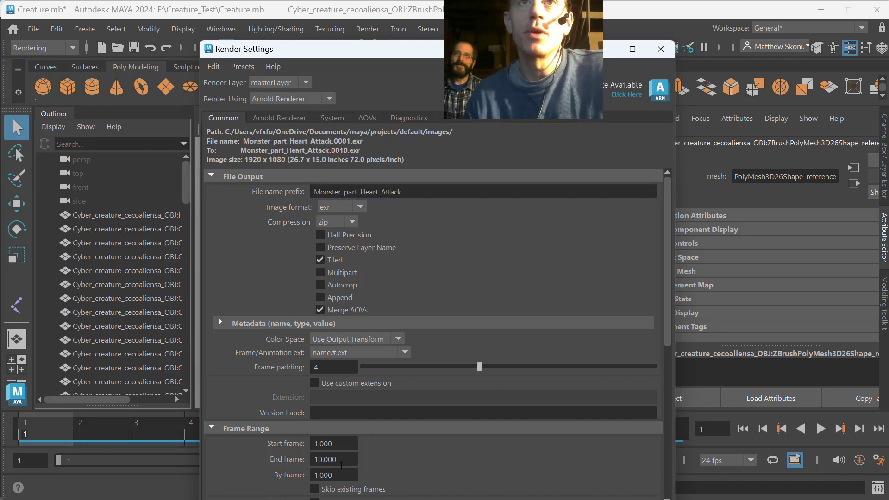
left_click(330, 459)
type("12")
left_click(333, 443)
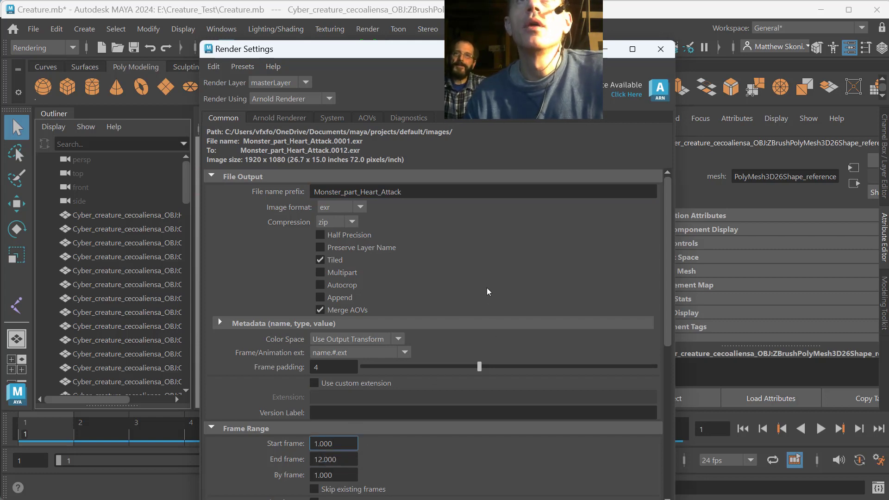
Review the Arnold Renderer, System and AOVs settings for the render.
left_click(290, 121)
left_click(332, 118)
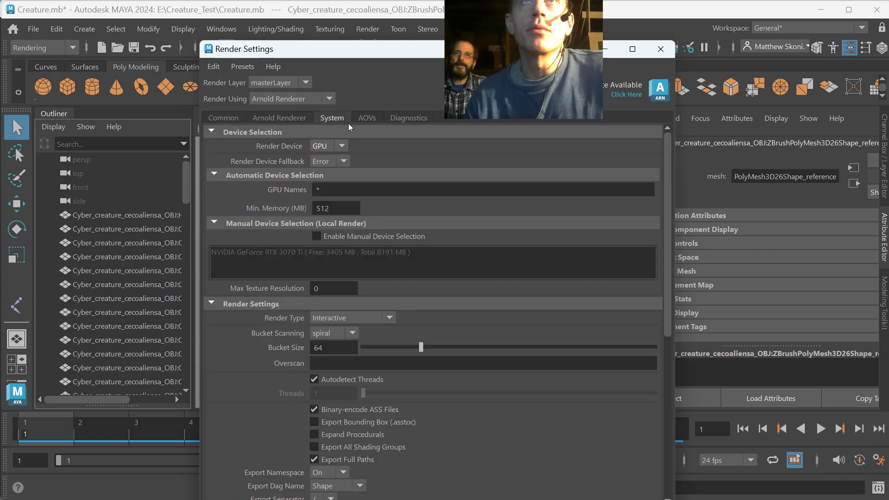
left_click(367, 119)
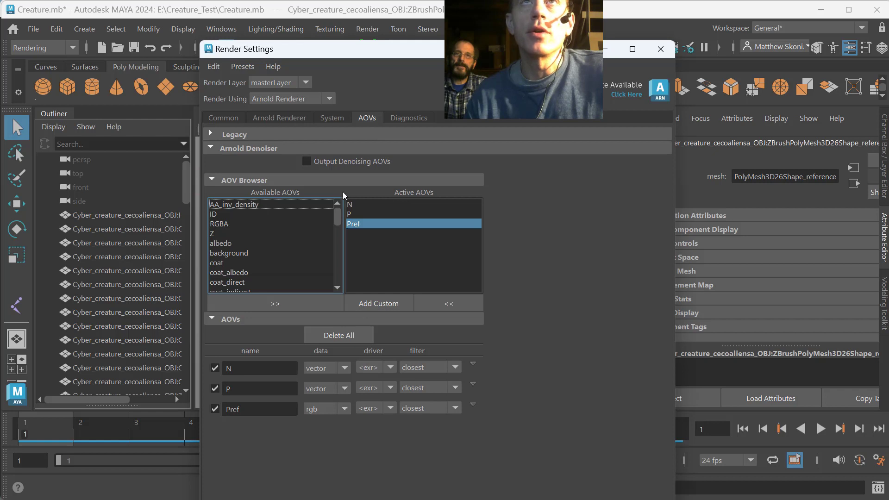
Review the Common render output settings, close Render Settings and start the Render Sequence.
left_click(224, 119)
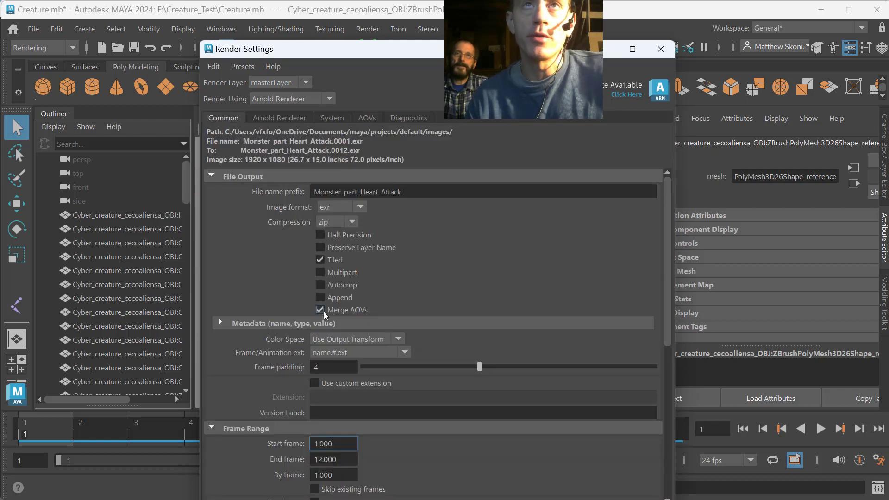
left_click(667, 51)
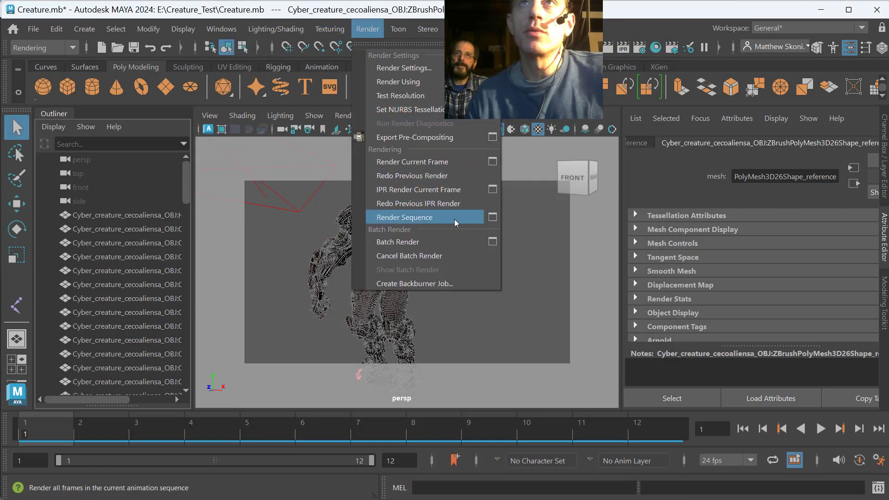
left_click(458, 218)
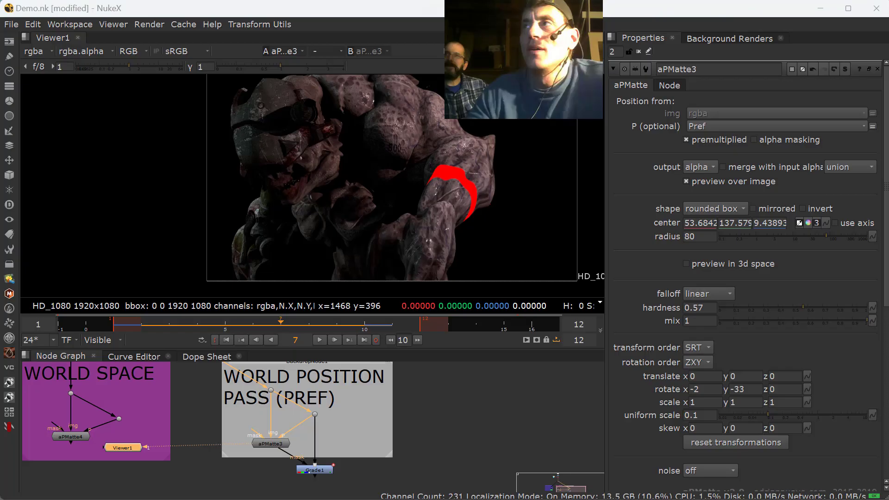
Switch to NukeX, view the Monster_part_Heart_Attack Read node and step through its frames.
scroll(448, 421, "down", 3)
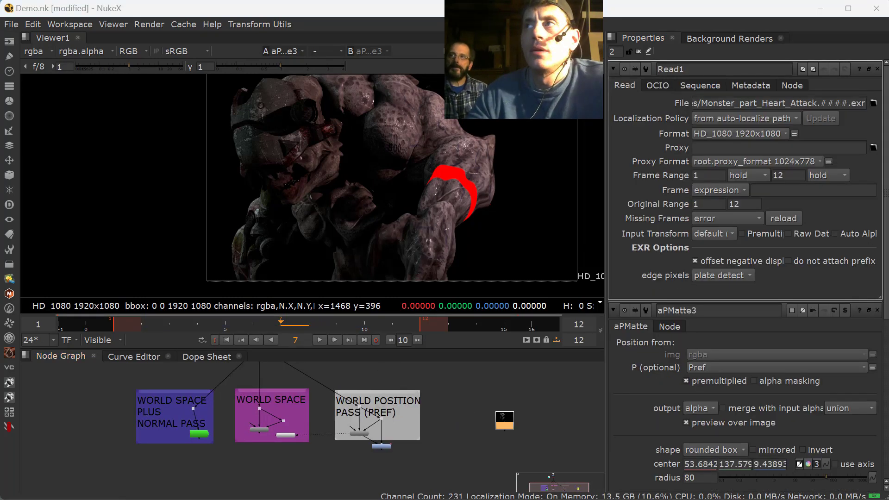
left_click_drag(507, 425, 506, 415)
key("1")
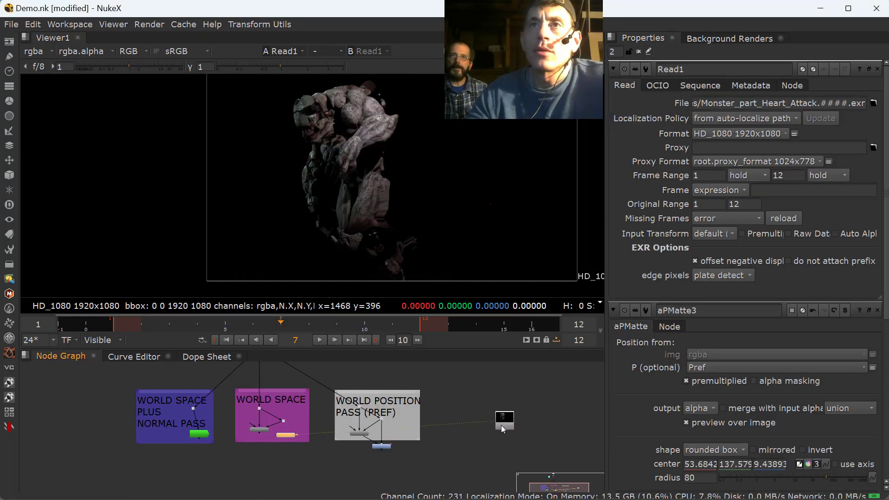
left_click(128, 325)
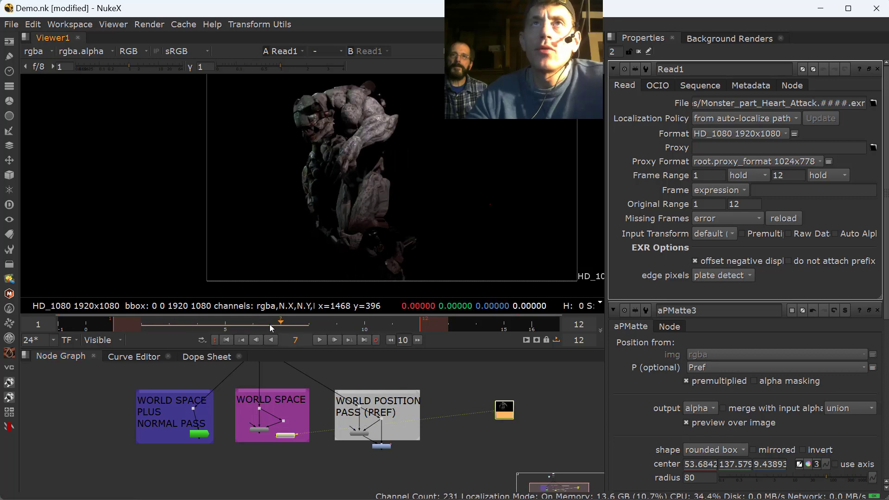
scroll(378, 451, "up", 2)
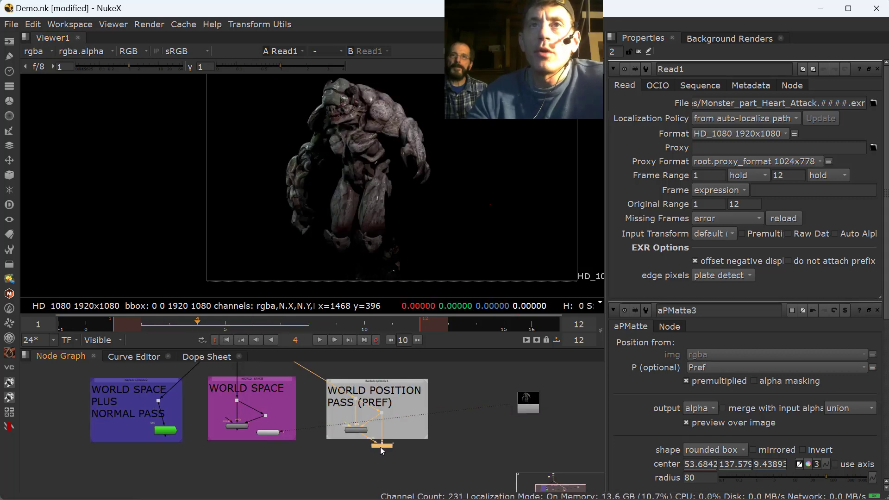
View the existing Pref grade, duplicate its aPMatte and Grade branch, and connect the copy to the Monster_part_Heart_Attack Read node.
left_click(380, 446)
key("1")
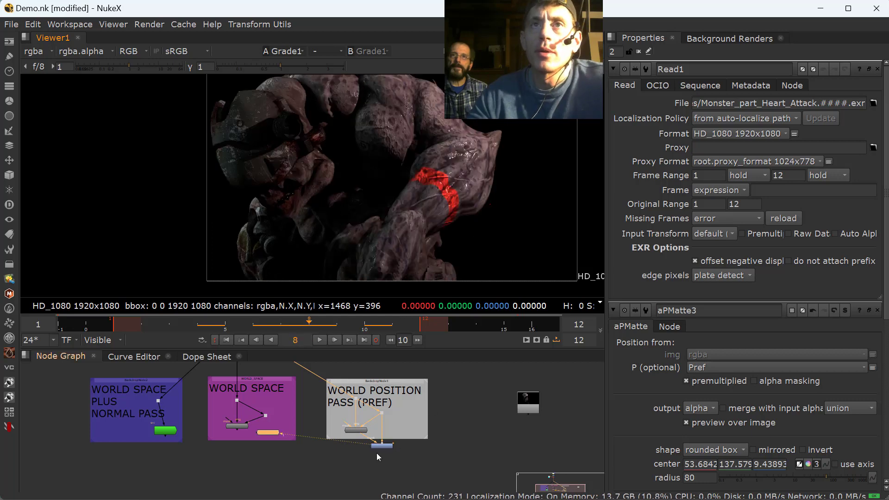
scroll(379, 450, "down", 3)
scroll(340, 437, "up", 2)
left_click_drag(260, 382, 372, 453)
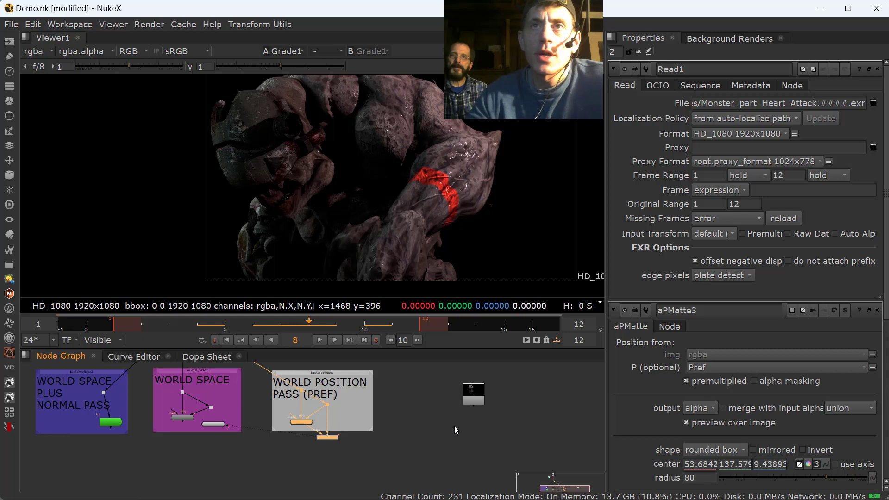
key("ctrl+v")
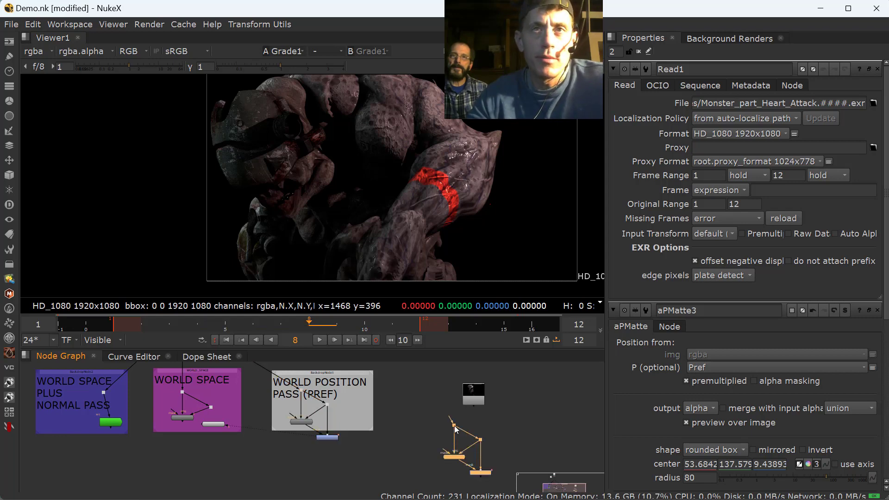
left_click_drag(468, 404, 452, 391)
scroll(451, 390, "up", 2)
middle_click_drag(456, 444, 446, 389)
View the duplicated Grade and scrub the timeline to check how the Pref matte sticks to the creature's arm.
left_click(486, 454)
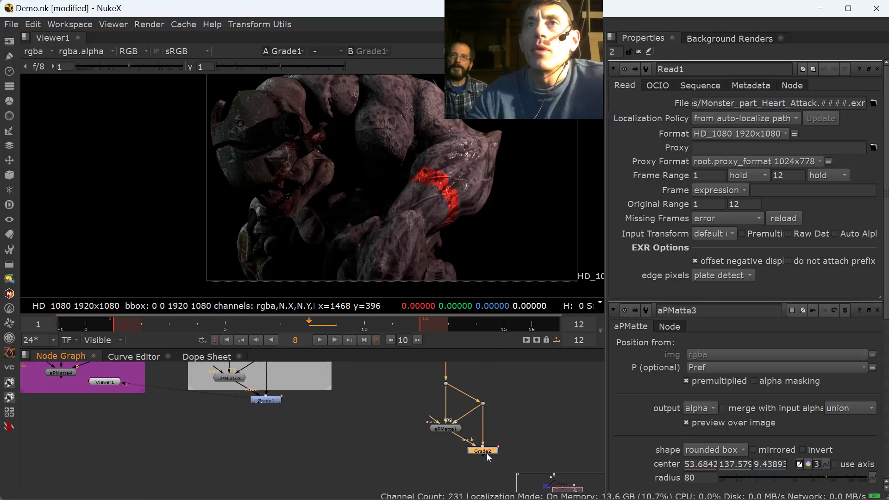
key("1")
left_click_drag(308, 330, 281, 326)
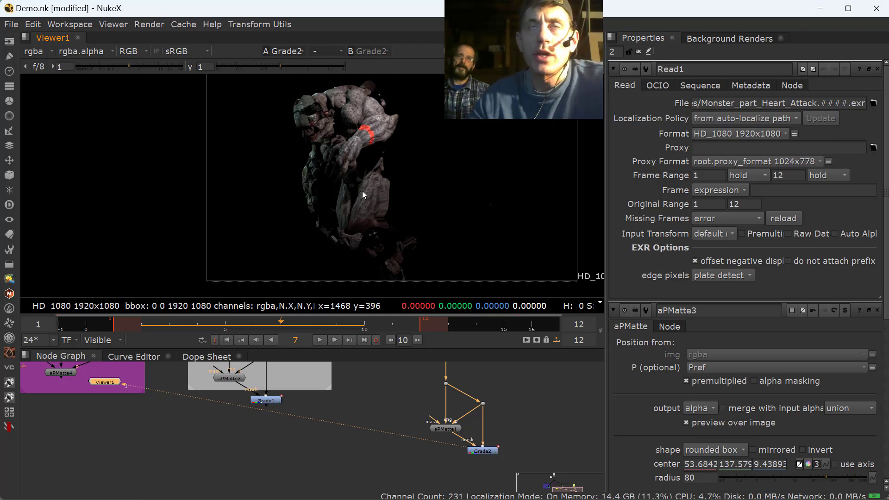
left_click(197, 324)
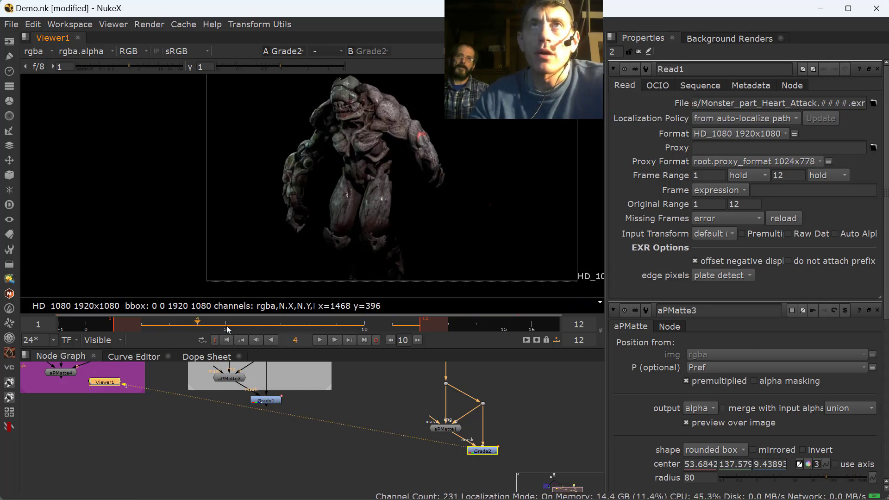
left_click_drag(228, 329, 308, 329)
View PN_Matte1 in the World Space Plus Normal Pass group and scrub through its frames.
scroll(374, 437, "down", 2)
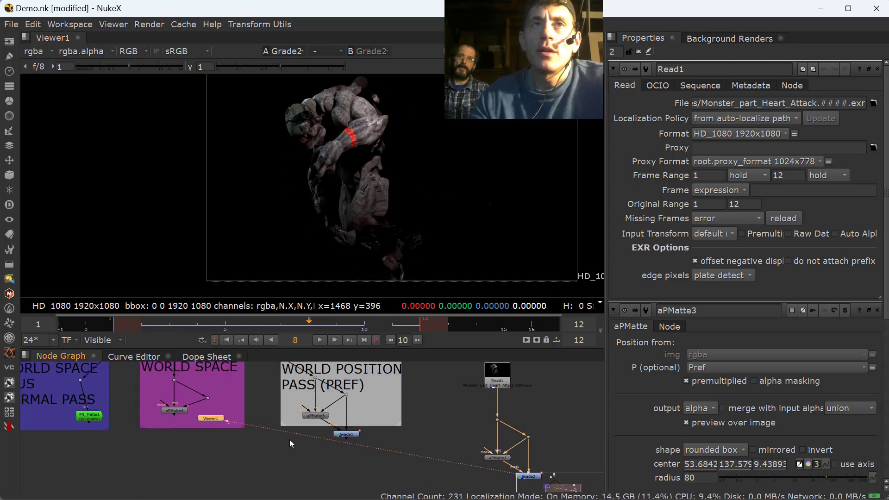
middle_click_drag(165, 440, 321, 431)
scroll(257, 440, "up", 3)
left_click(249, 440)
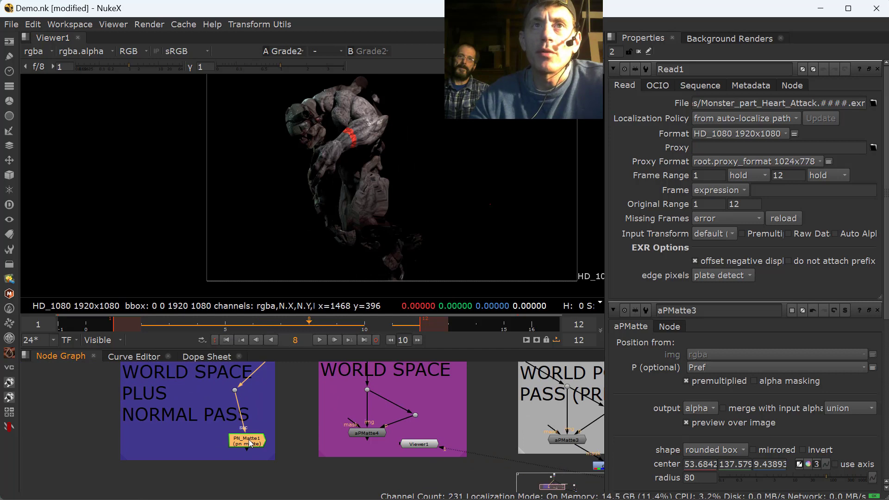
key("1")
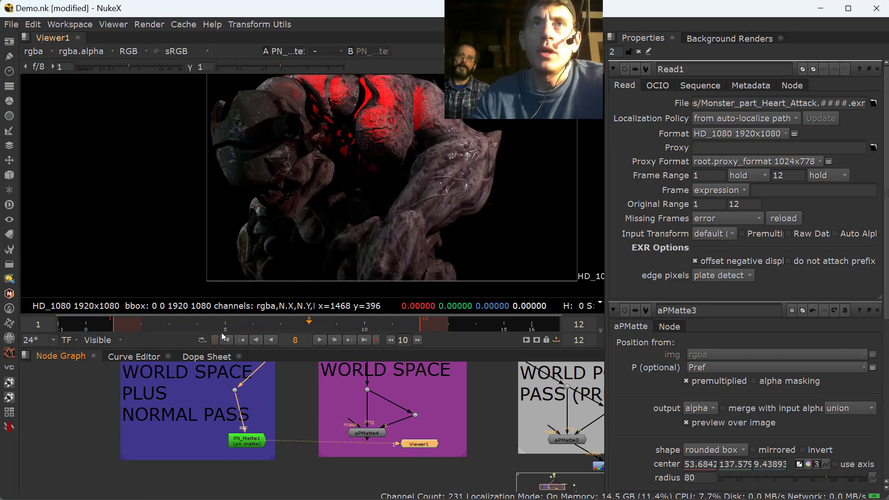
left_click_drag(221, 330, 243, 340)
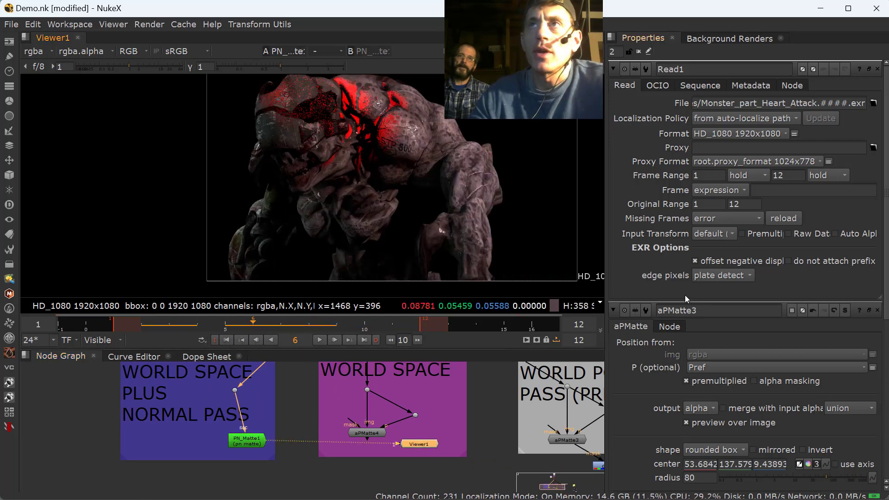
Set PN_Matte1's output to position matte and scrub the frames to examine the matte.
double_click(249, 443)
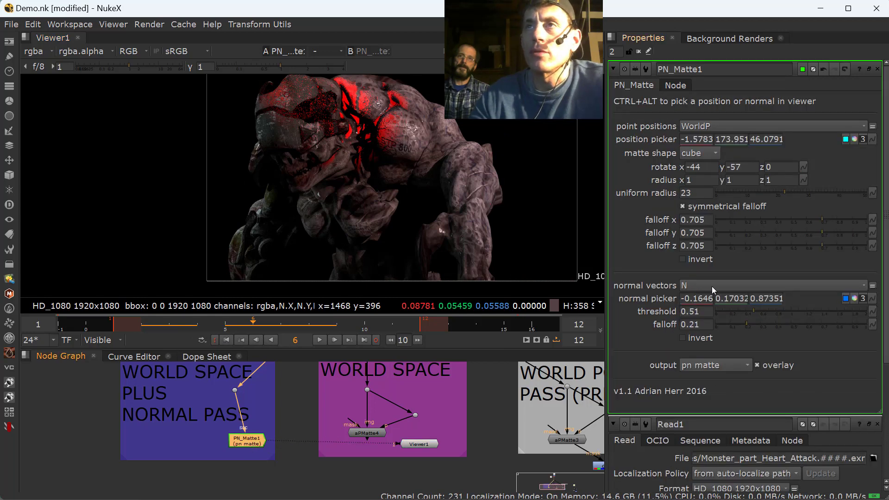
left_click(706, 368)
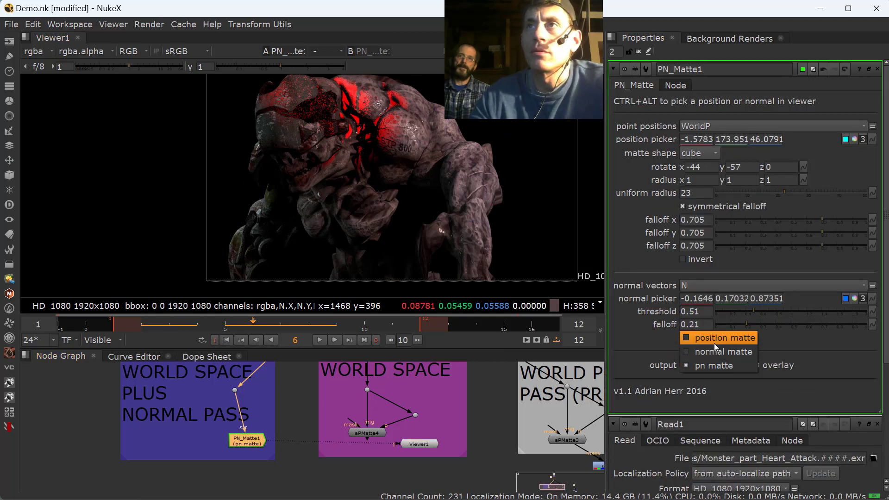
left_click(713, 340)
left_click(160, 325)
left_click(320, 339)
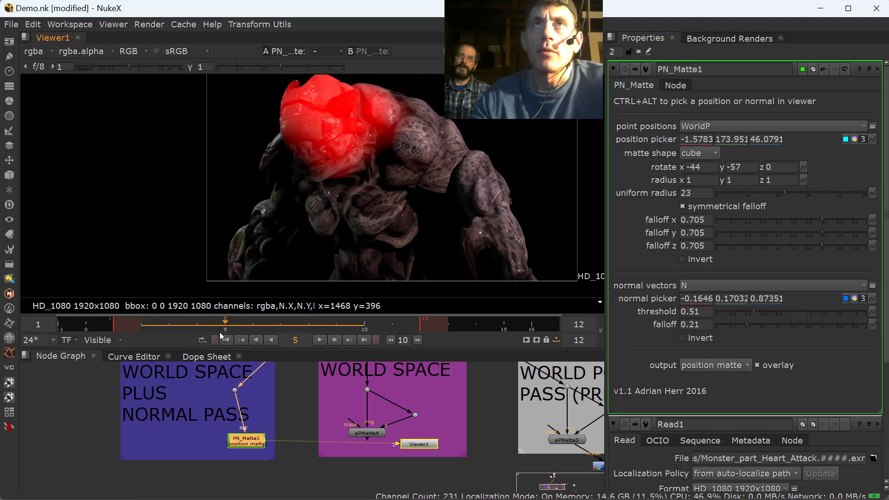
Duplicate PN_Matte1 beside the new aPMatte branch and connect its source input to the dot below the Read node.
scroll(312, 427, "down", 3)
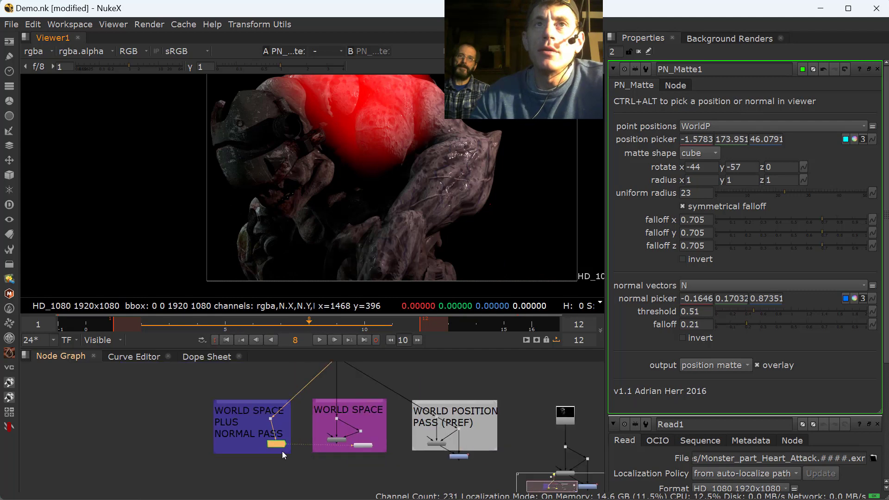
middle_click_drag(282, 451, 167, 431)
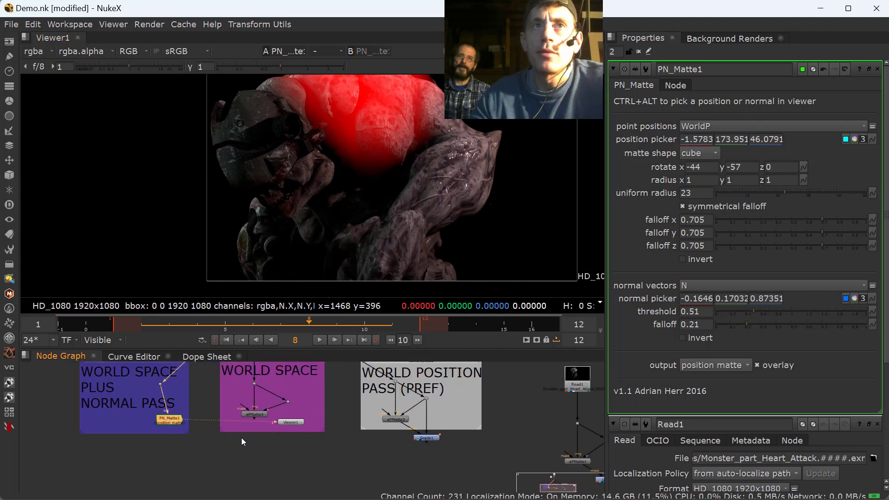
middle_click_drag(241, 437, 218, 426)
key("ctrl+v")
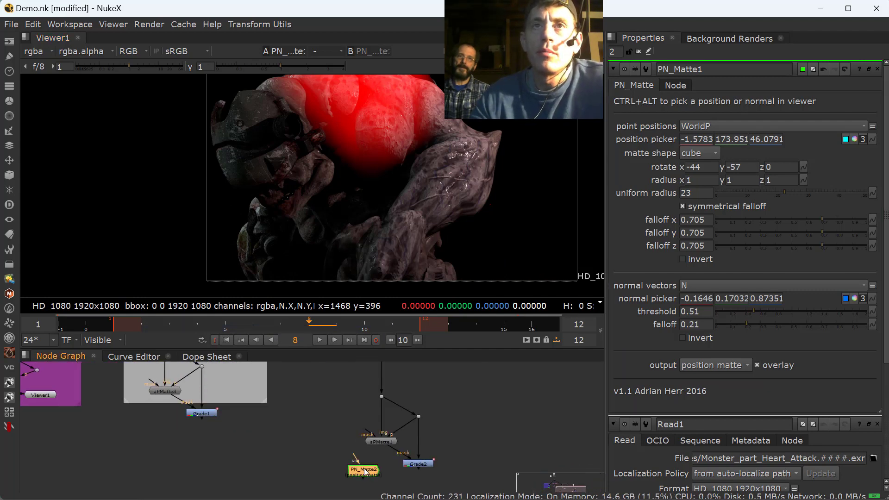
left_click_drag(365, 469, 327, 442)
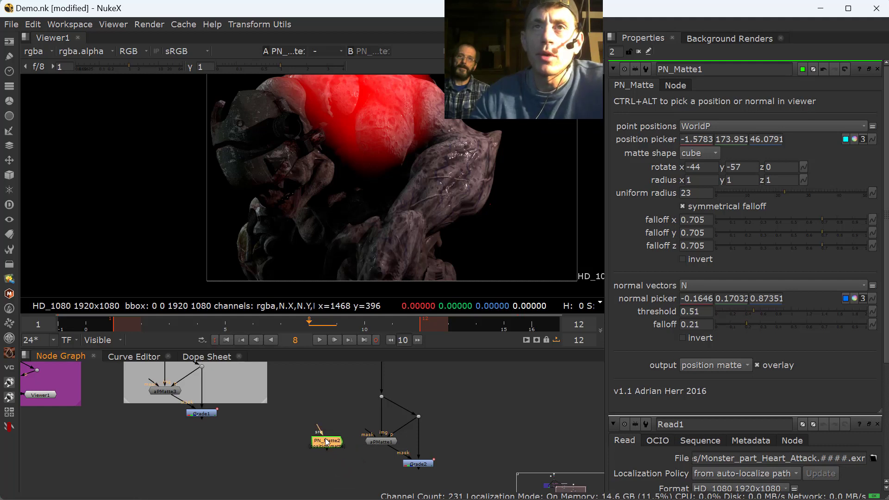
scroll(317, 430, "down", 3)
scroll(305, 446, "up", 4)
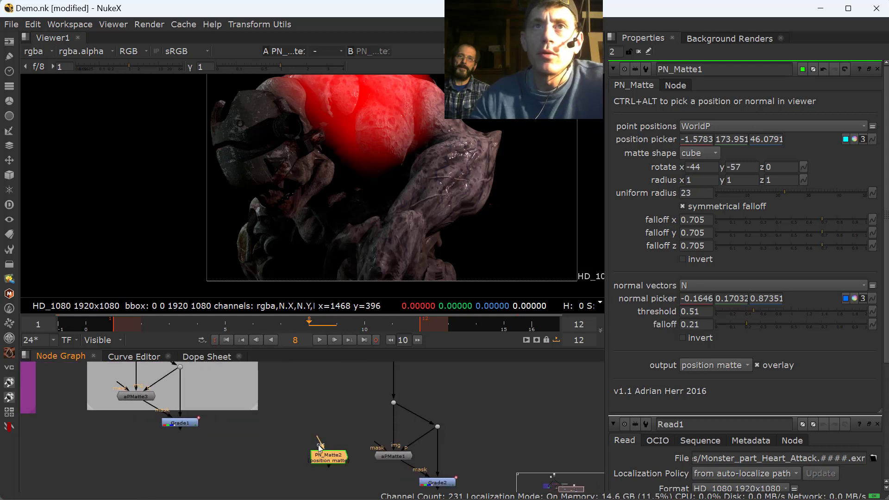
left_click_drag(393, 400, 393, 400)
View the duplicated PN_Matte, set its point positions to P and check the result at frame 7.
left_click(329, 456)
key("1")
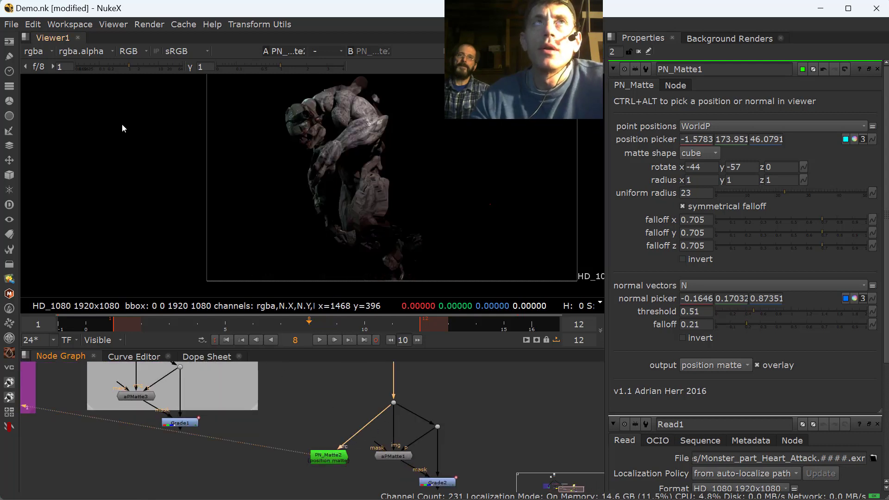
double_click(332, 457)
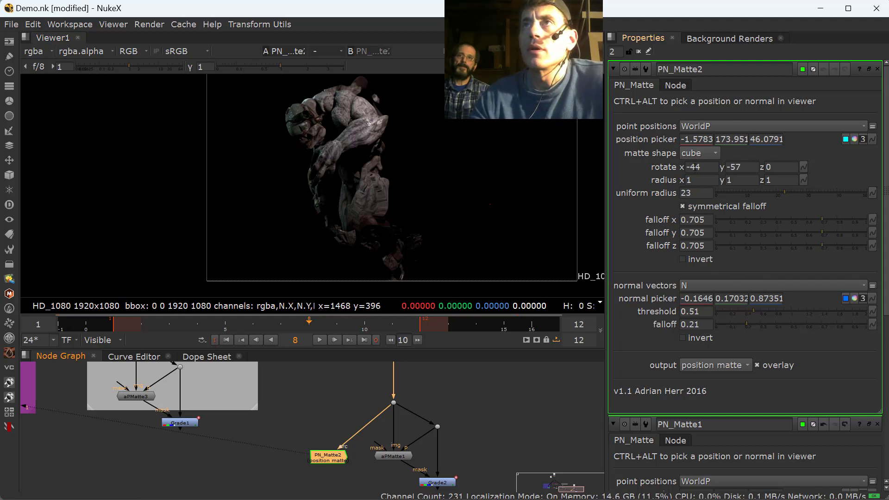
left_click(706, 129)
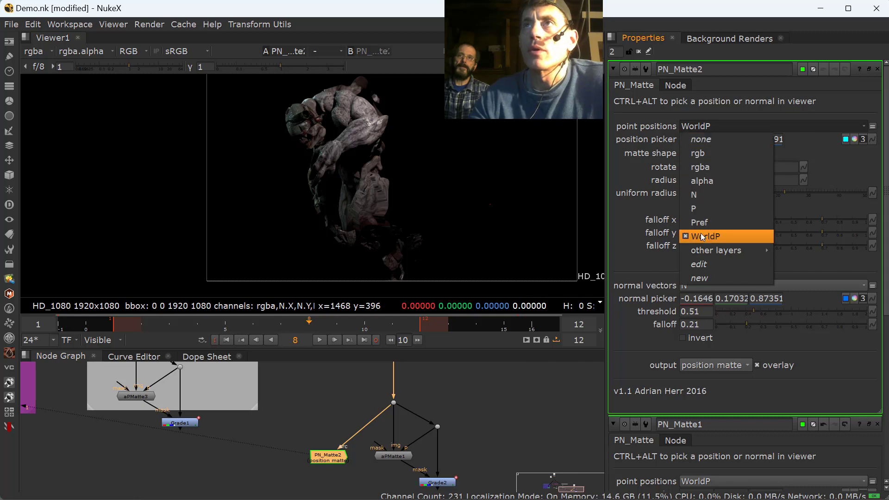
left_click(711, 211)
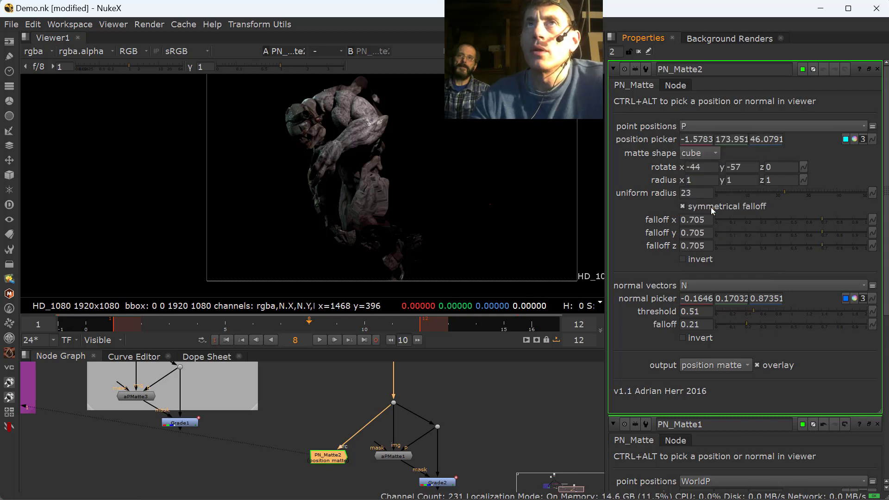
left_click(321, 457)
left_click(323, 460)
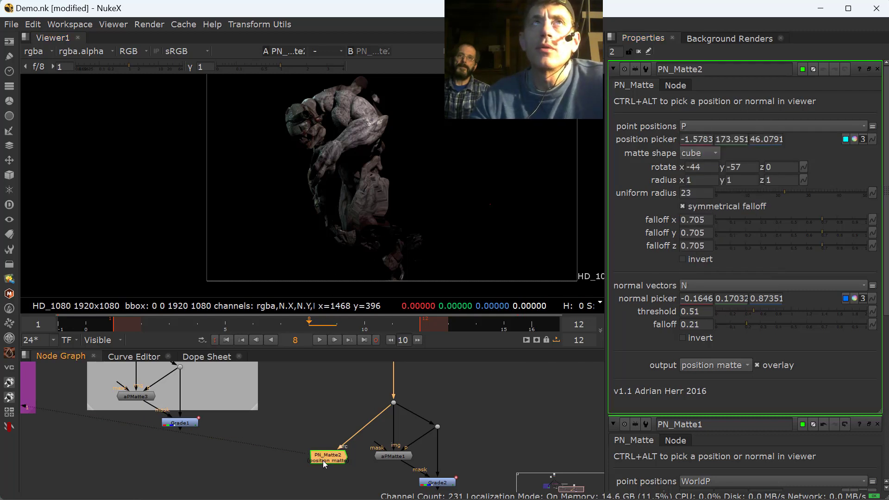
left_click(285, 319)
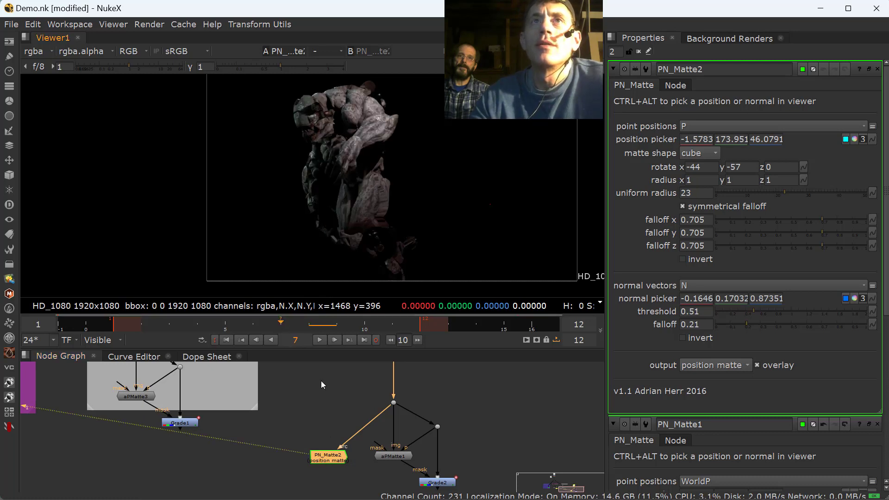
View the dot feeding the mattes, inspect its P layer and return the viewer to rgba.
left_click(394, 402)
key("1")
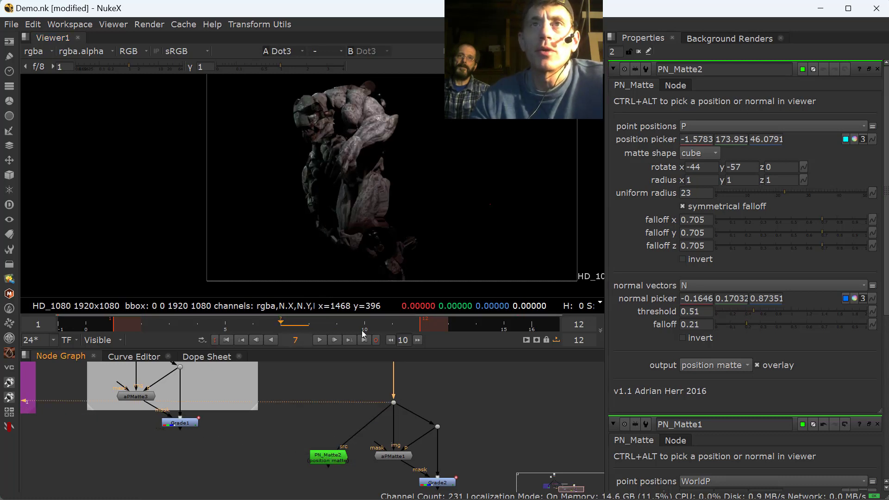
left_click(37, 51)
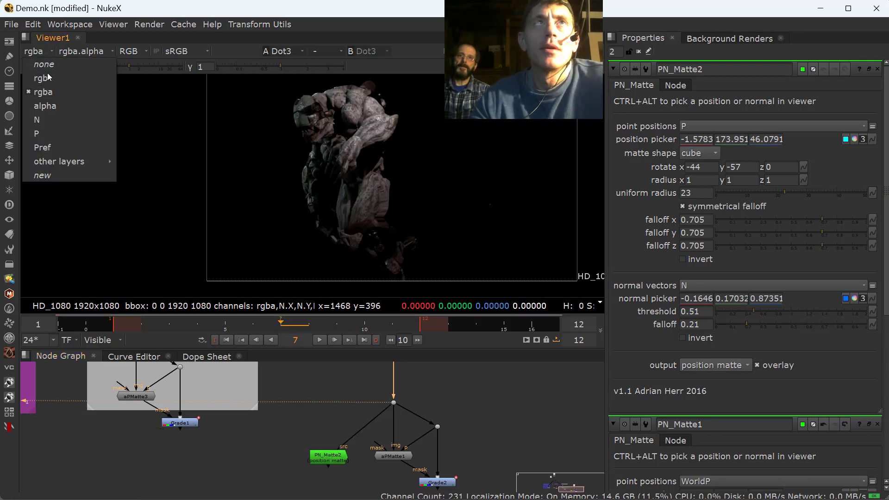
left_click(55, 137)
left_click(31, 51)
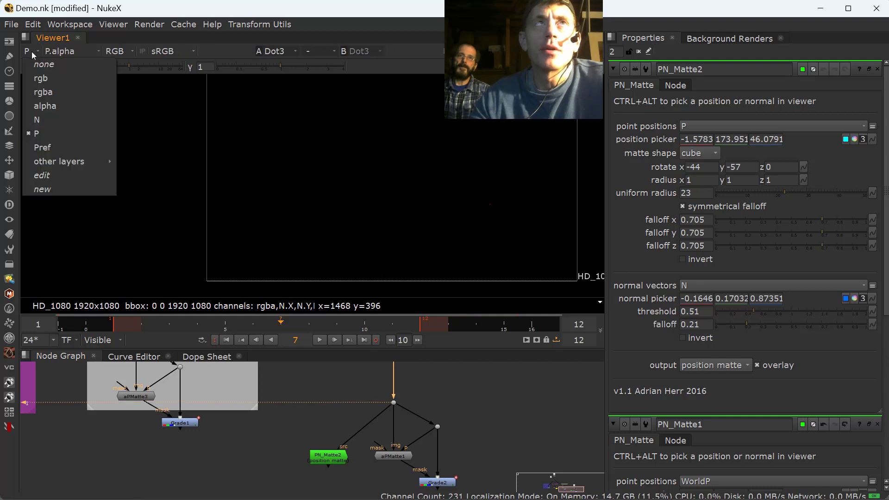
left_click(53, 94)
Disconnect PN_Matte2 from the dot below the Read node and place it on its own beside the aPMatte branch.
left_click(326, 454)
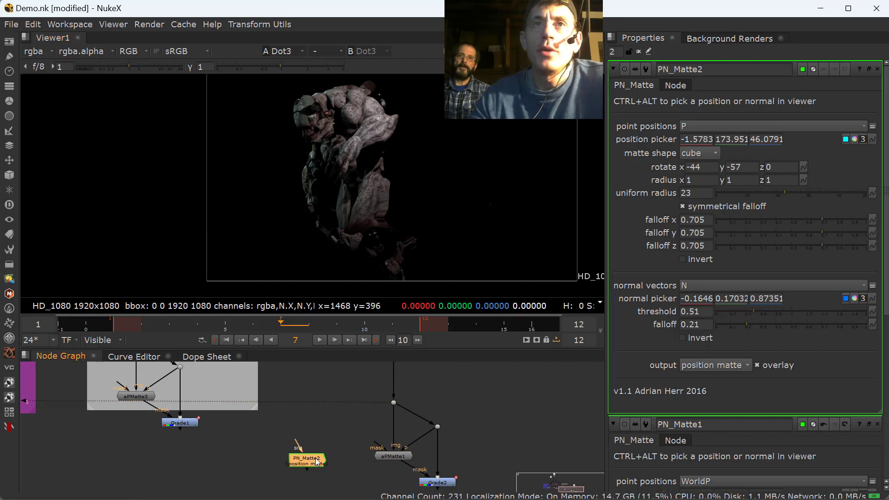
left_click_drag(326, 453, 317, 456)
scroll(257, 475, "down", 3)
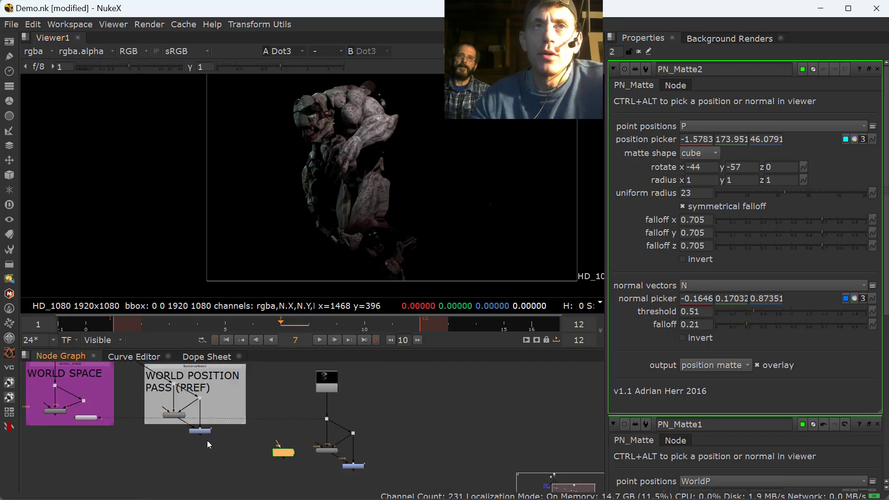
middle_click_drag(207, 440, 323, 408)
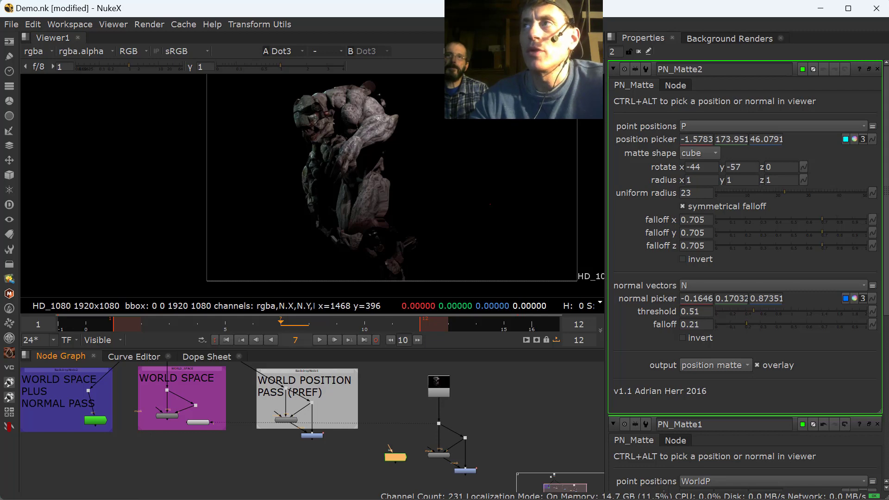
Switch to Maya, open the Hypershade and fit its window on screen.
key("alt+Tab")
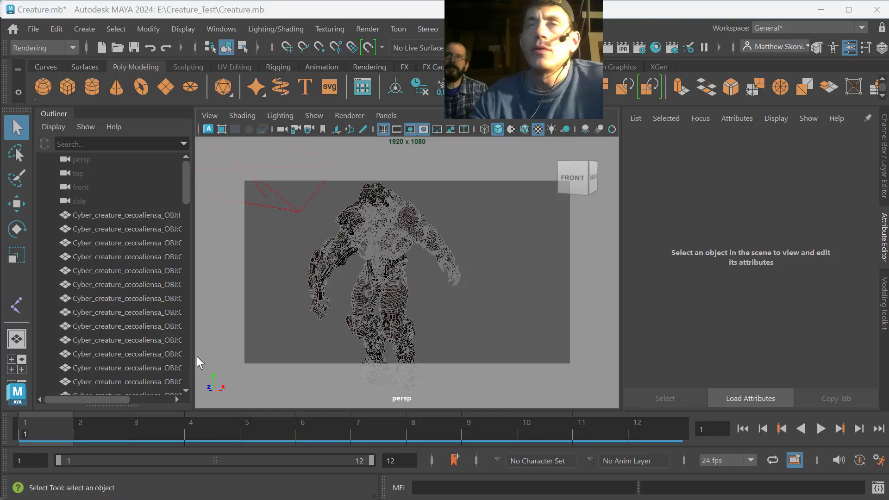
left_click(219, 30)
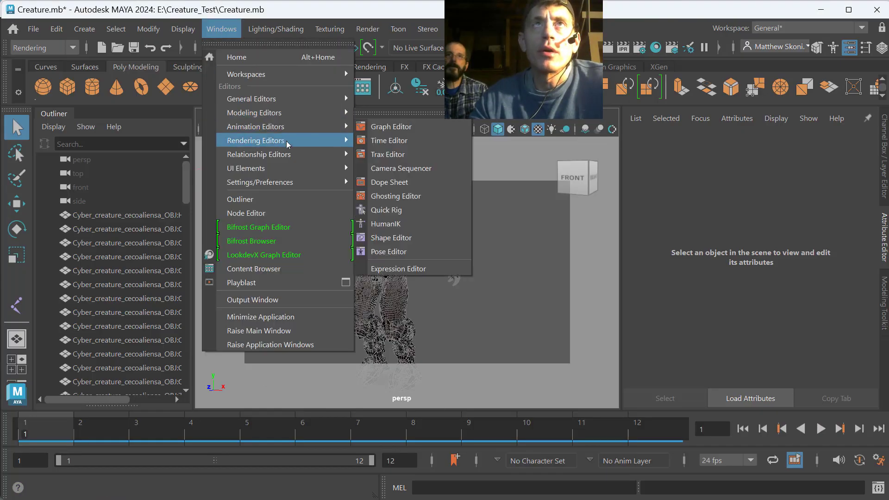
mouse_move(324, 140)
left_click(426, 168)
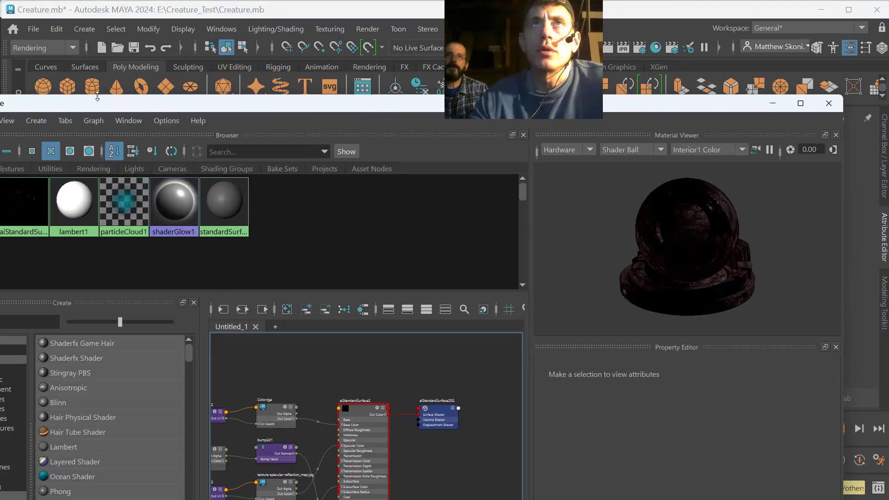
left_click_drag(0, 95, 186, 267)
left_click_drag(294, 279, 224, 125)
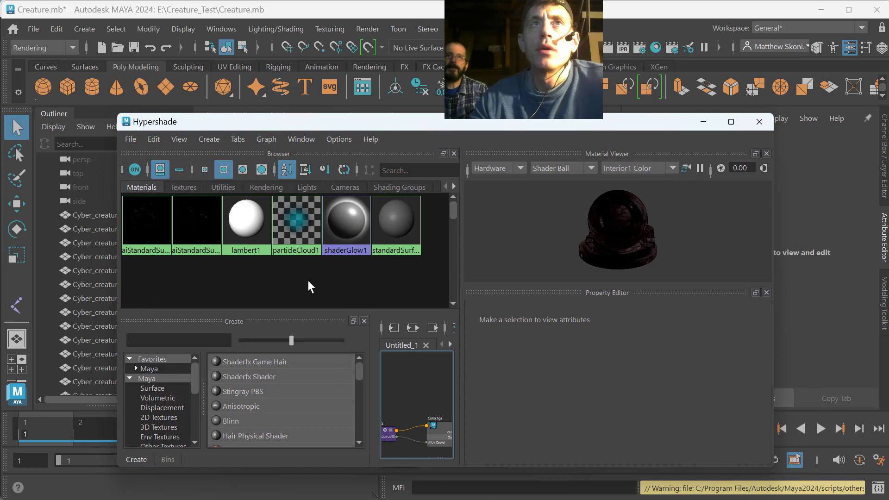
Create a Surface Shader material and graph its network in the Hypershade work area.
scroll(260, 396, "down", 1)
scroll(254, 390, "down", 3)
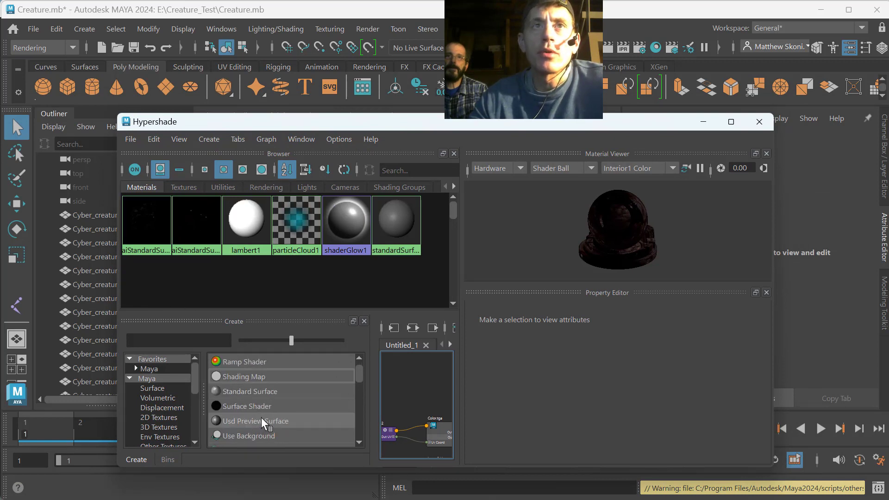
scroll(265, 408, "down", 1)
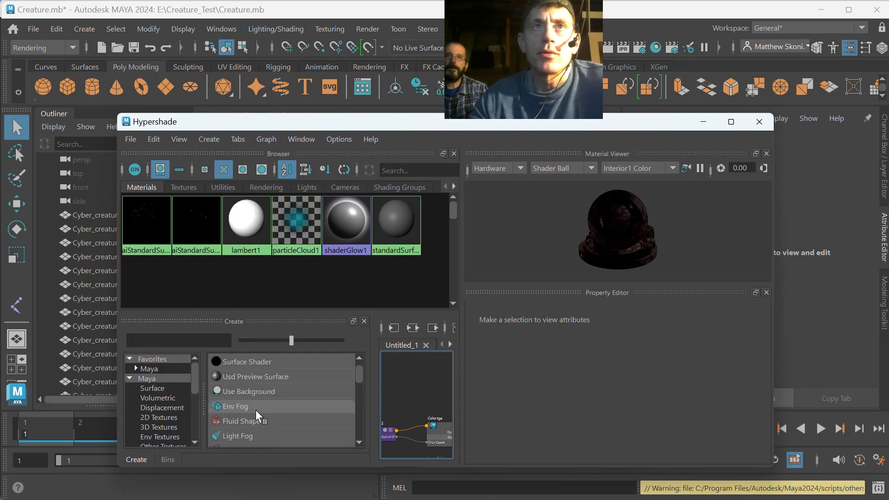
left_click(257, 362)
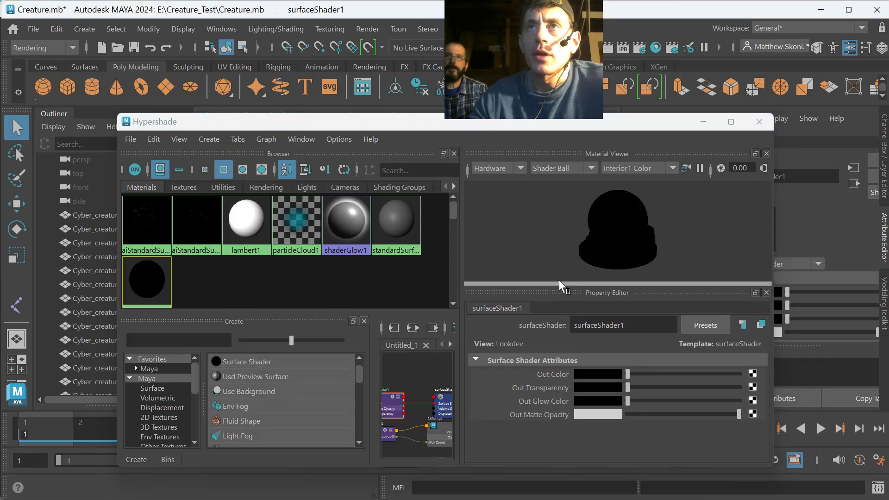
right_click(150, 281)
left_click(149, 318)
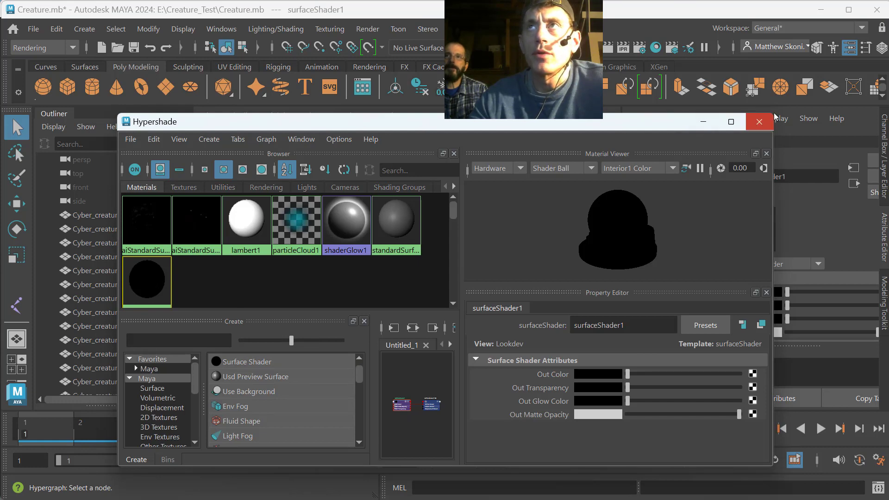
Enlarge the Hypershade and add a samplerInfo node beside surfaceShader1, leaving room for the connection between them.
left_click_drag(774, 112, 875, 13)
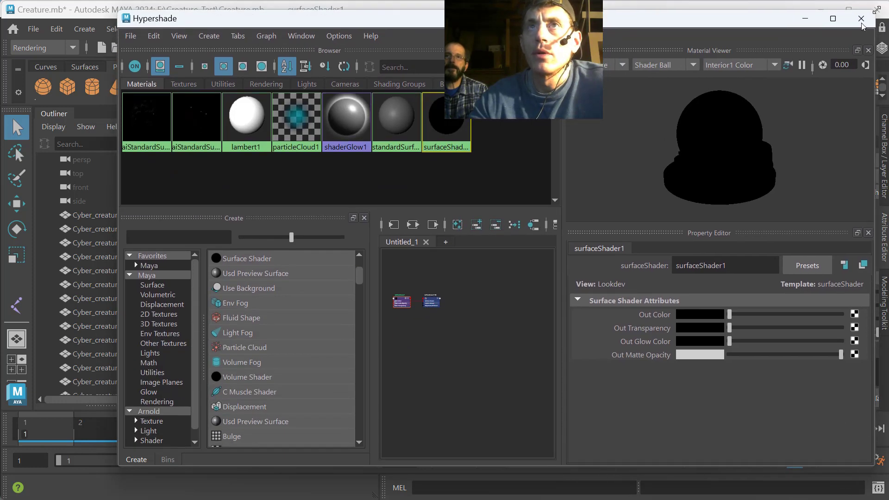
scroll(432, 314, "up", 4)
scroll(448, 363, "down", 3)
scroll(452, 343, "up", 2)
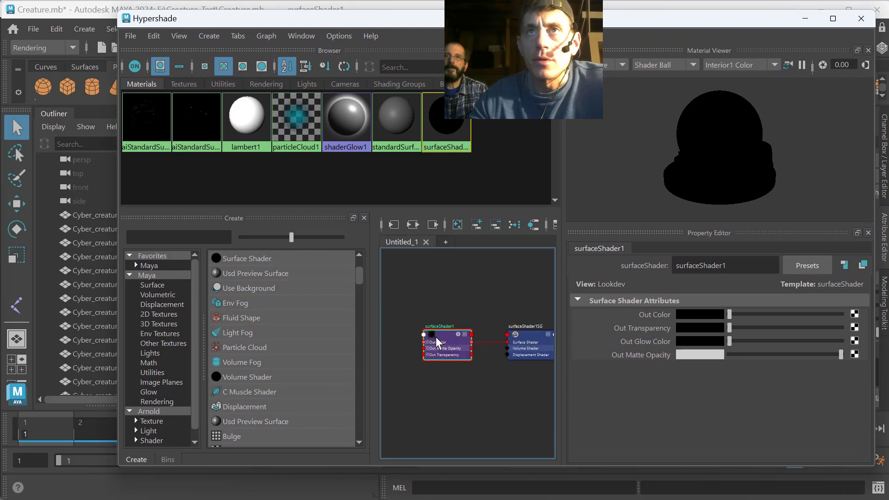
left_click_drag(452, 343, 427, 342)
middle_click_drag(426, 337, 452, 327, "alt")
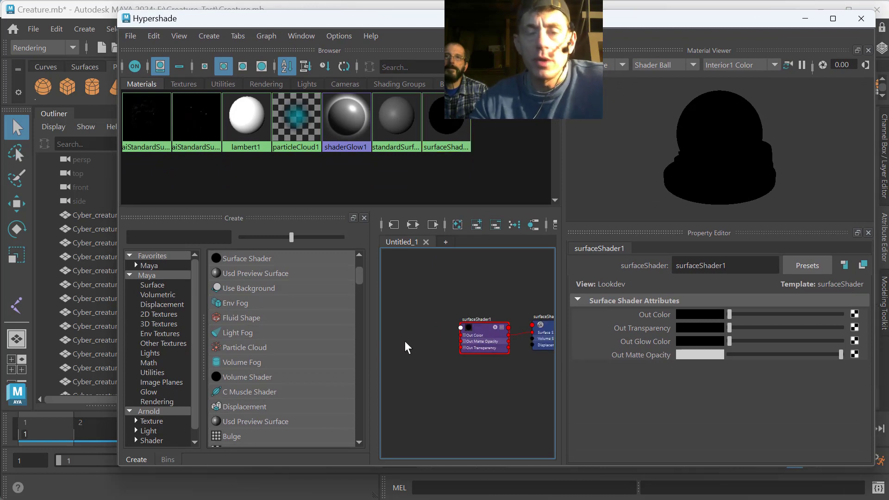
key("Tab")
type("sampl")
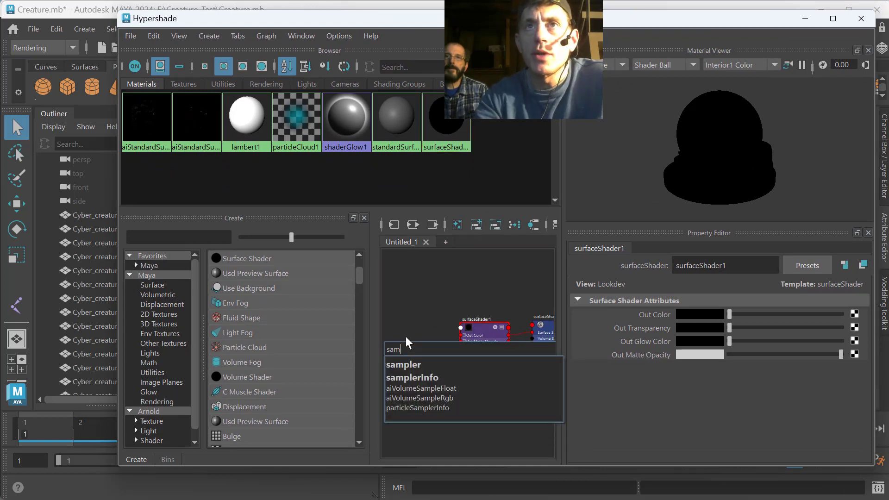
left_click(412, 377)
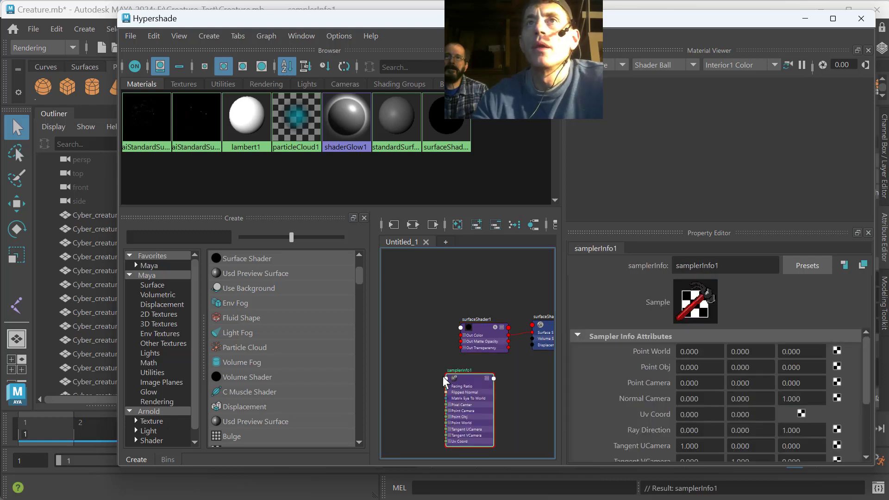
left_click_drag(468, 384, 407, 384)
scroll(413, 339, "up", 4)
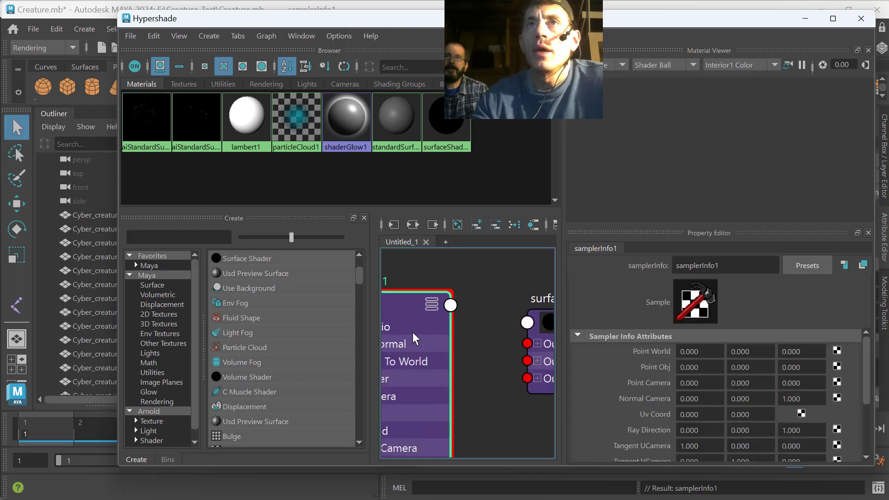
Expand the samplerInfo1 node so its full list of output attributes is available for connecting.
left_click(432, 304)
left_click(431, 304)
scroll(436, 326, "down", 1)
left_click(435, 324)
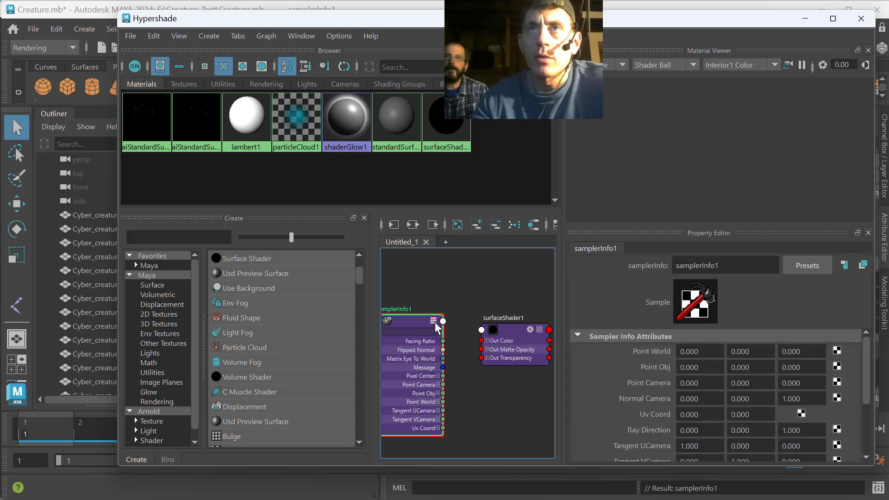
scroll(419, 373, "down", 3)
scroll(440, 384, "up", 3)
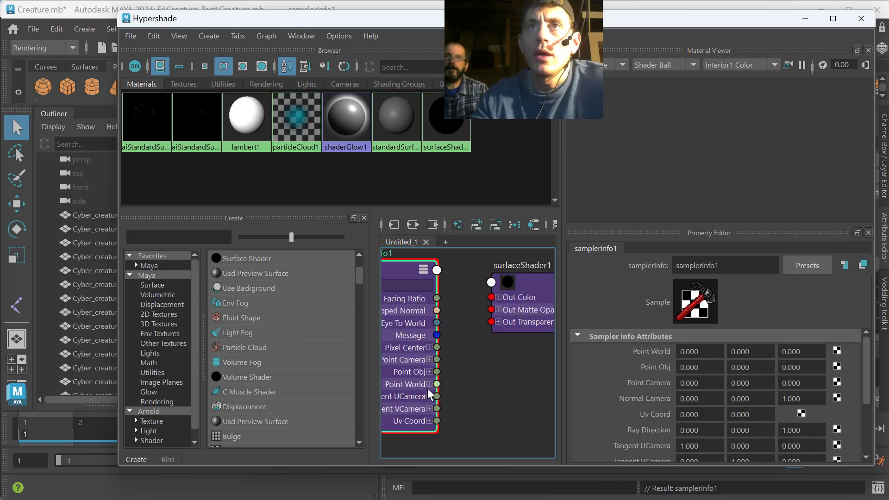
Connect samplerInfo1's Point World output to surfaceShader1's Out Color input.
left_click_drag(436, 372, 467, 361)
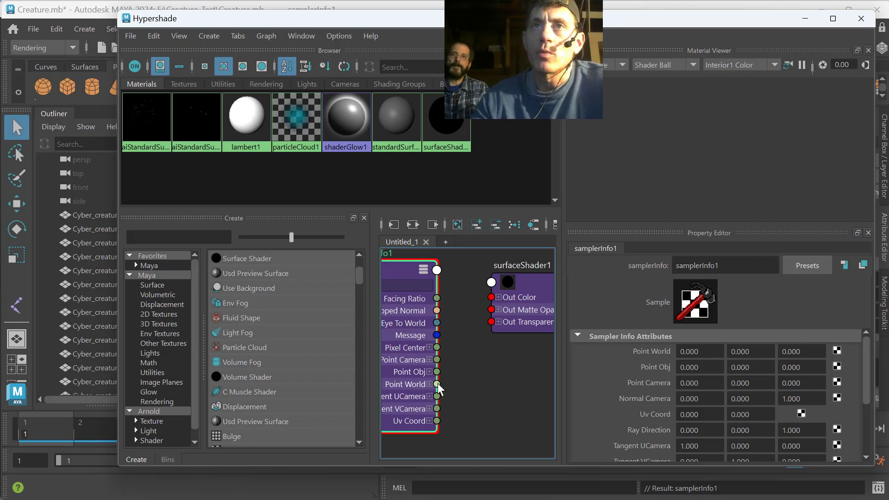
left_click_drag(436, 384, 477, 367)
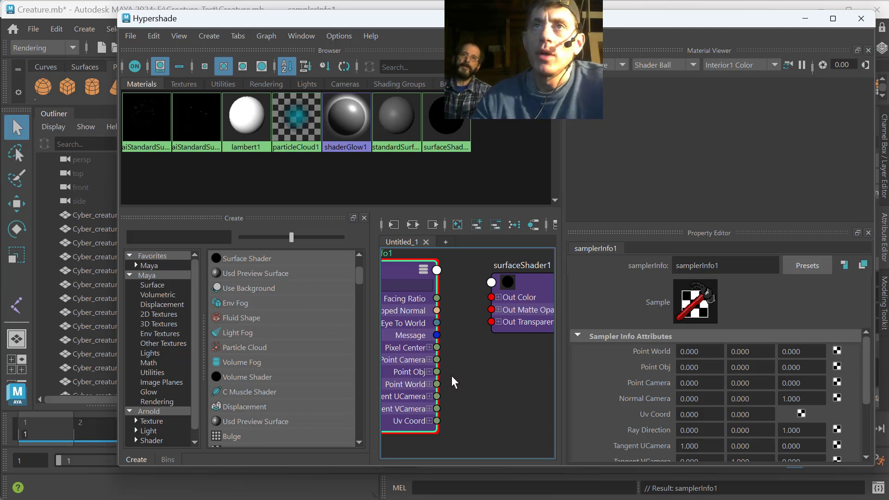
left_click(471, 363)
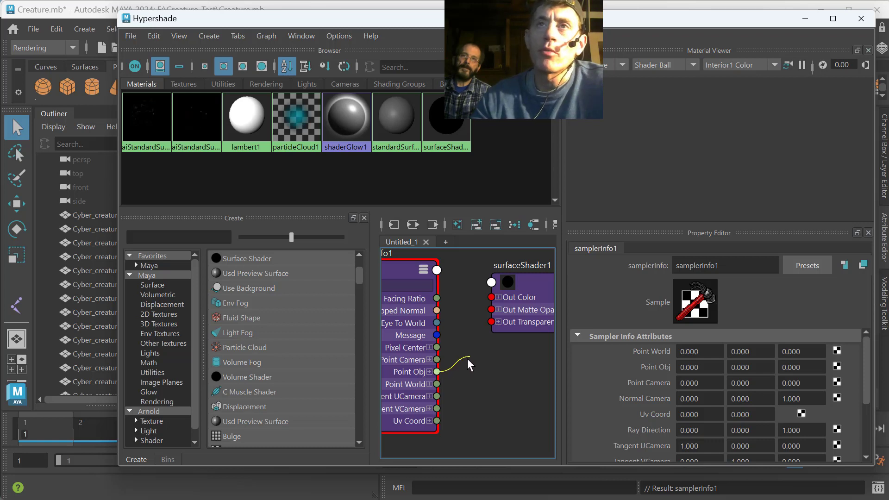
left_click(437, 384)
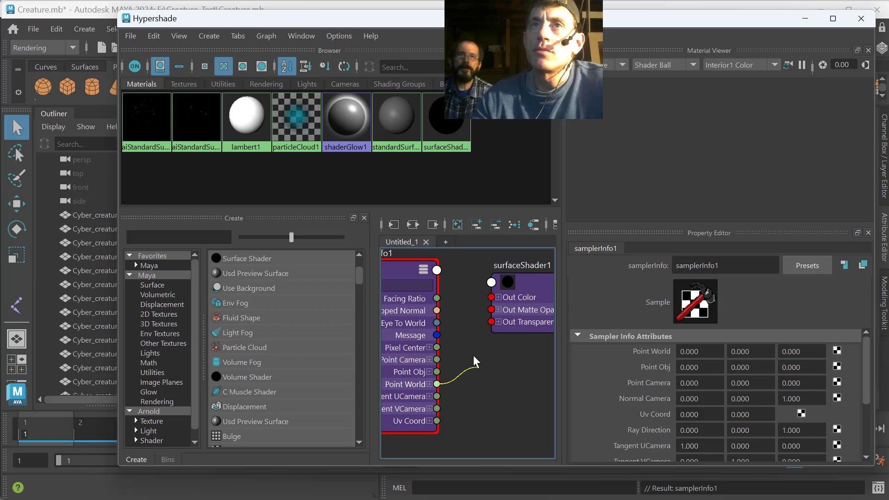
left_click(490, 298)
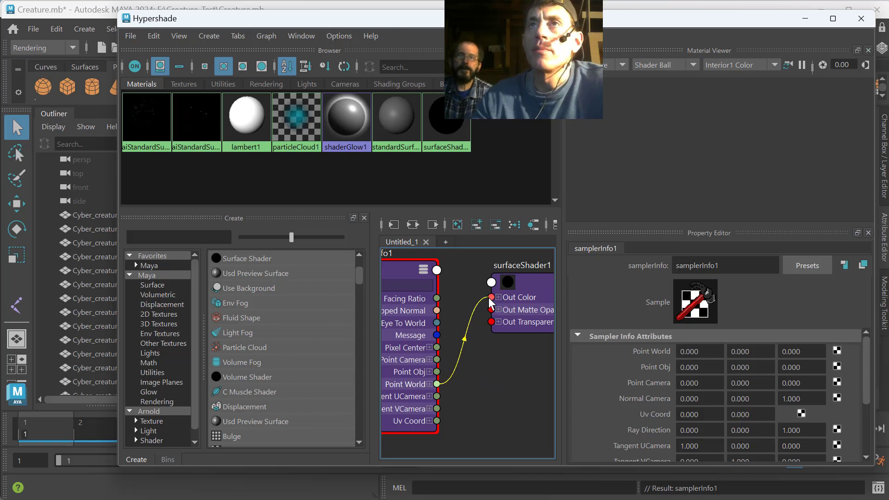
left_click(490, 300)
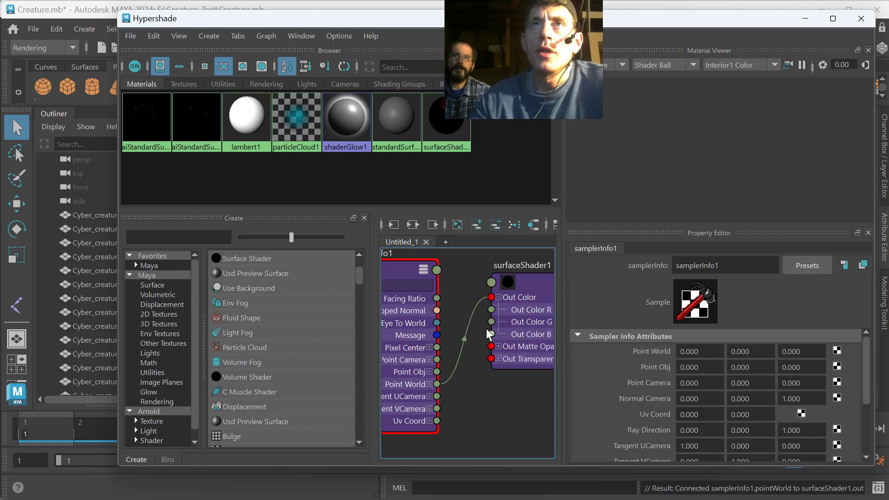
left_click_drag(512, 285, 488, 285)
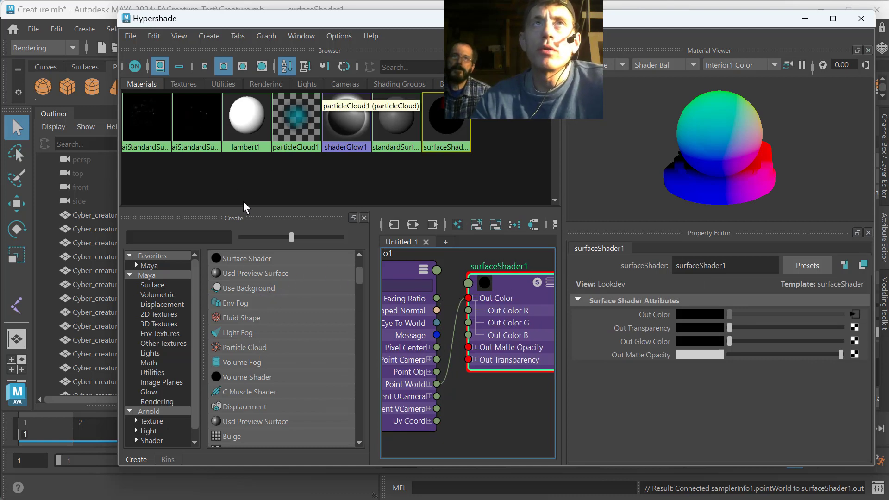
scroll(490, 370, "down", 5)
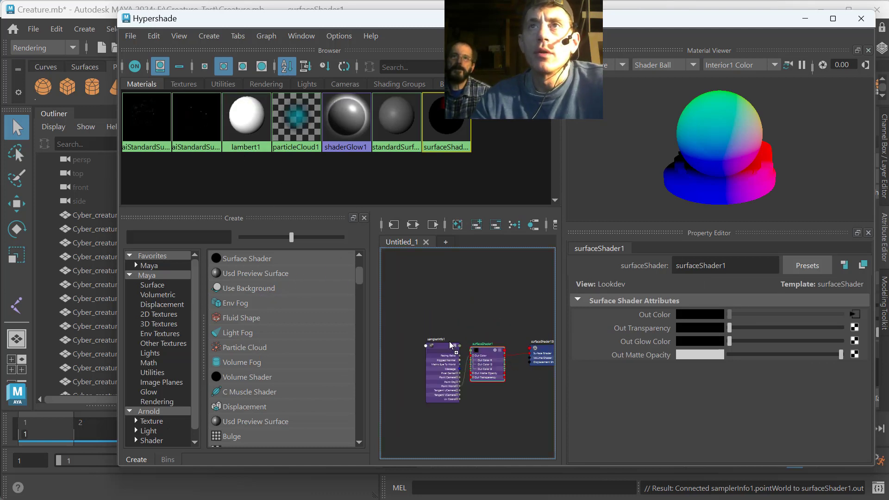
Select the range of creature meshes in the Outliner and assign surfaceShader1 to them.
left_click(93, 215)
scroll(88, 298, "down", 2)
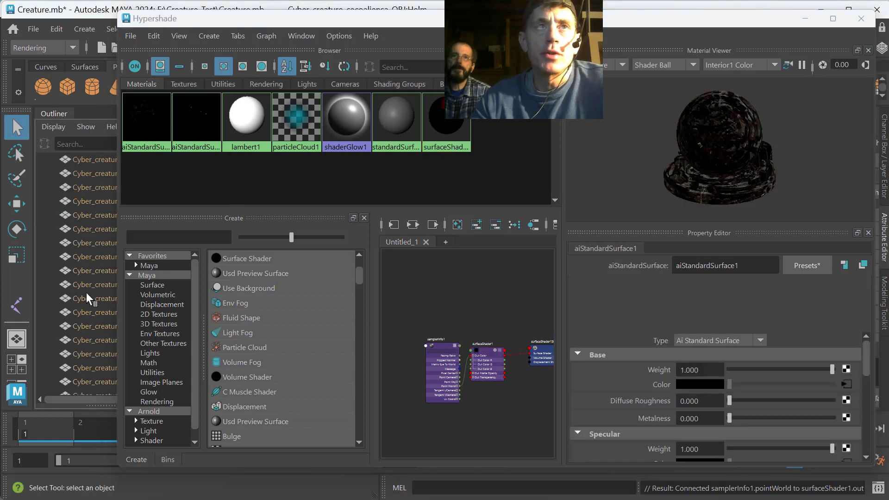
scroll(87, 300, "up", 3)
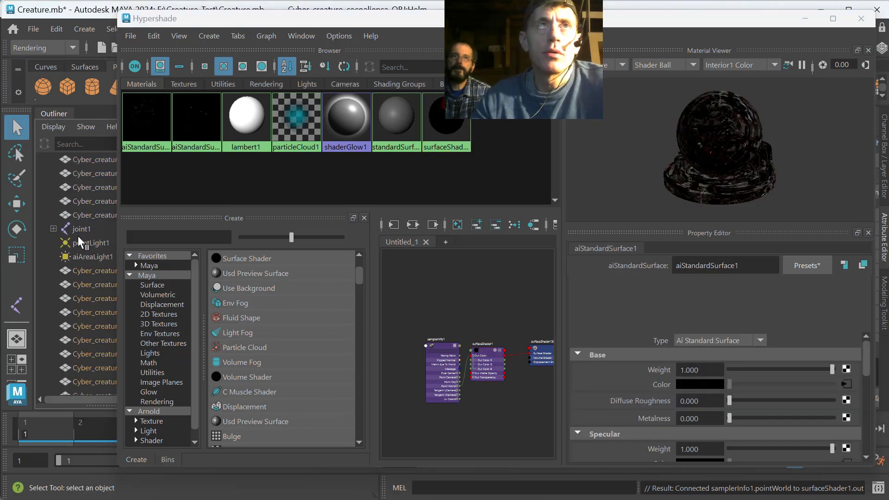
left_click(91, 215, "shift")
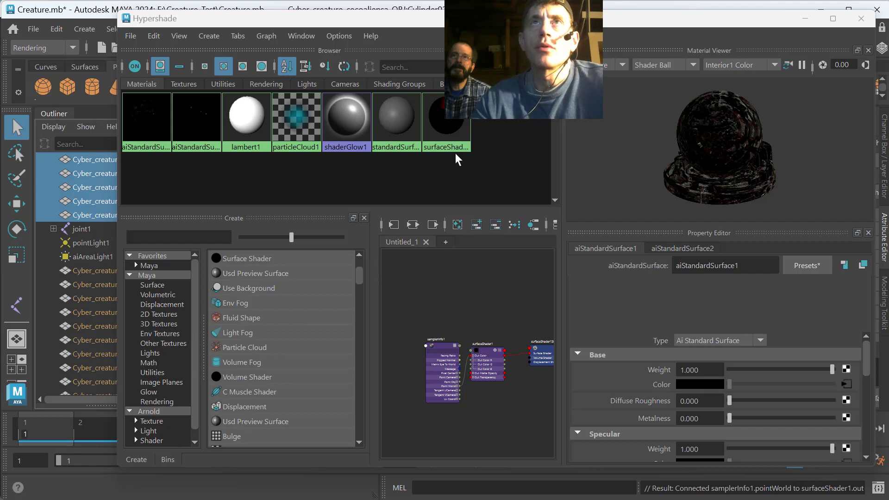
mouse_move(458, 129)
right_mouse_down()
mouse_move(467, 134)
mouse_move(446, 120)
right_mouse_up()
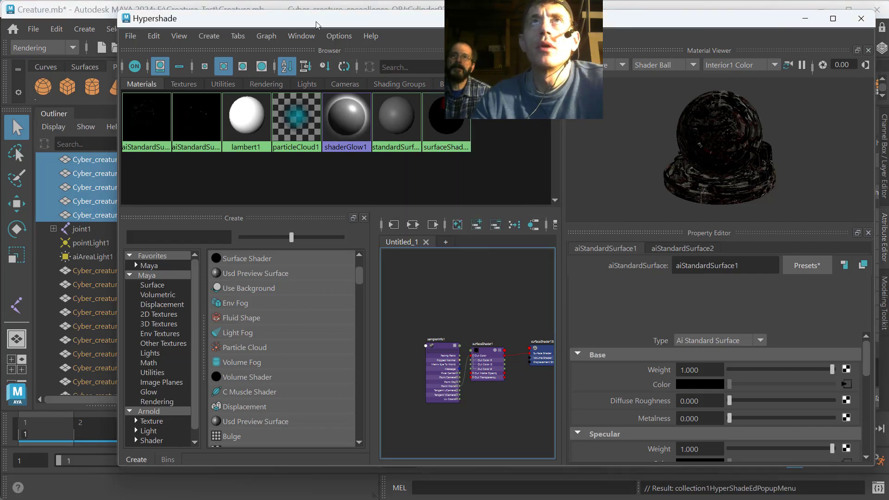
Move the Hypershade out of the way, render the creature in Arnold RenderView and display the Beauty AOV.
left_click_drag(336, 19, 404, 387)
left_click(474, 257)
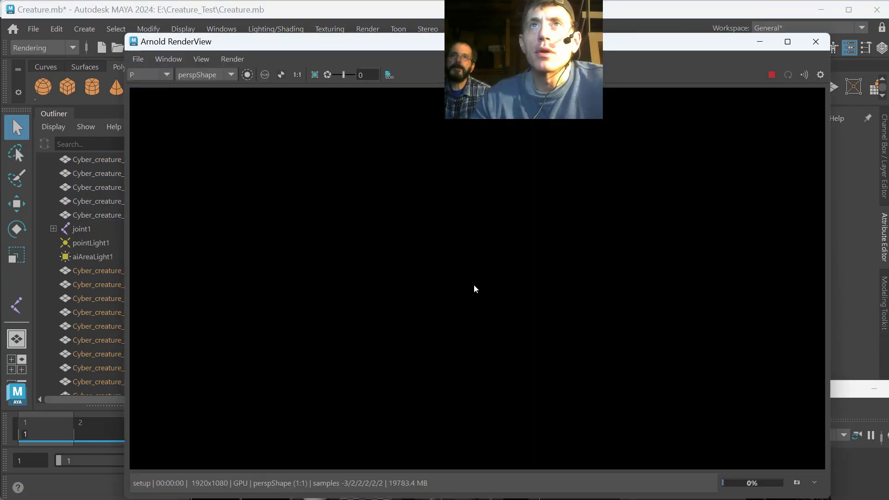
left_click(170, 80)
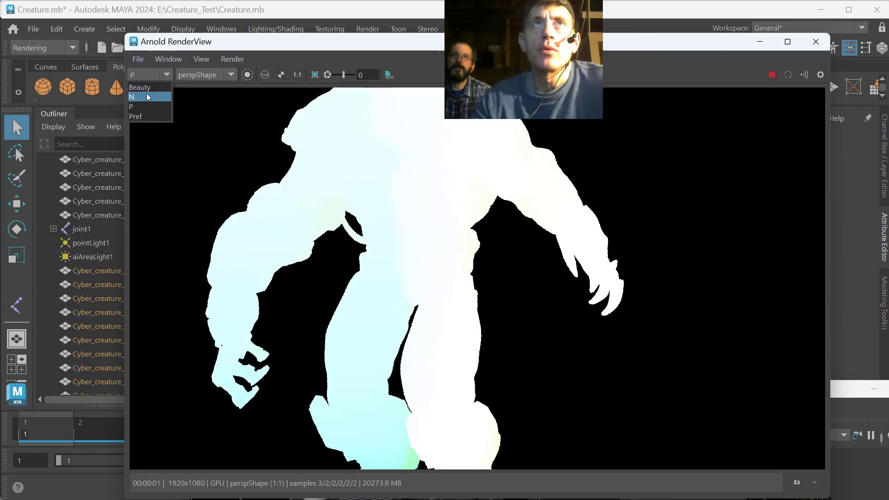
left_click(145, 93)
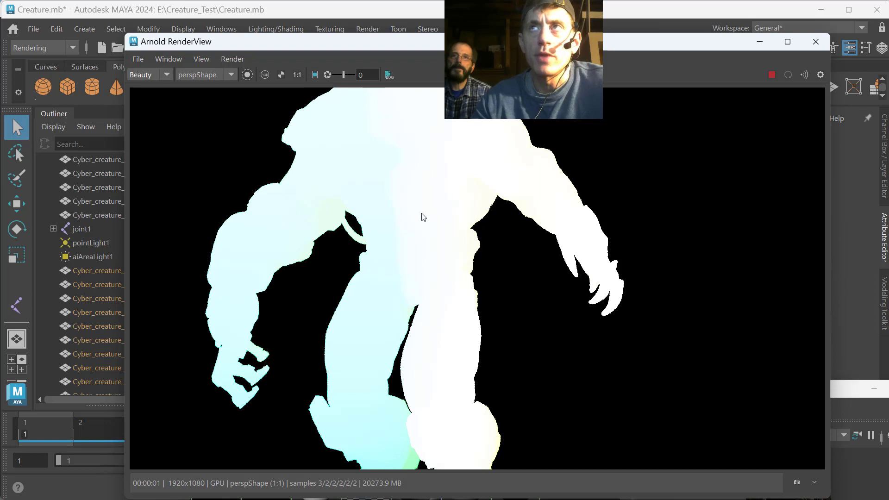
Compare the creature's rendered position colours at frames 2 and 1 in the Arnold RenderView.
left_click(85, 430)
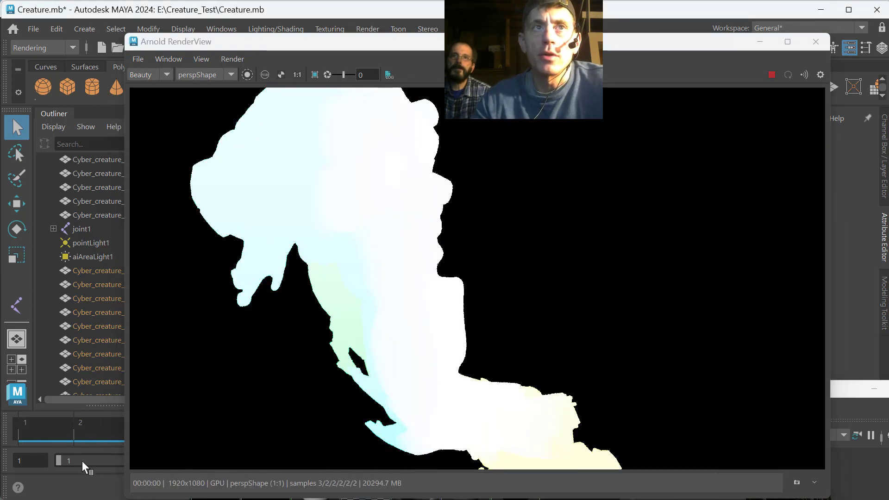
left_click(30, 438)
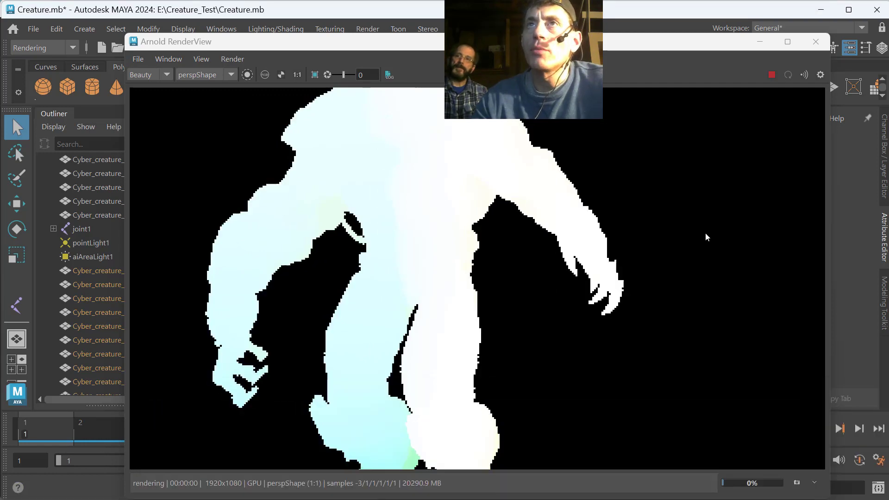
left_click_drag(696, 42, 585, 29)
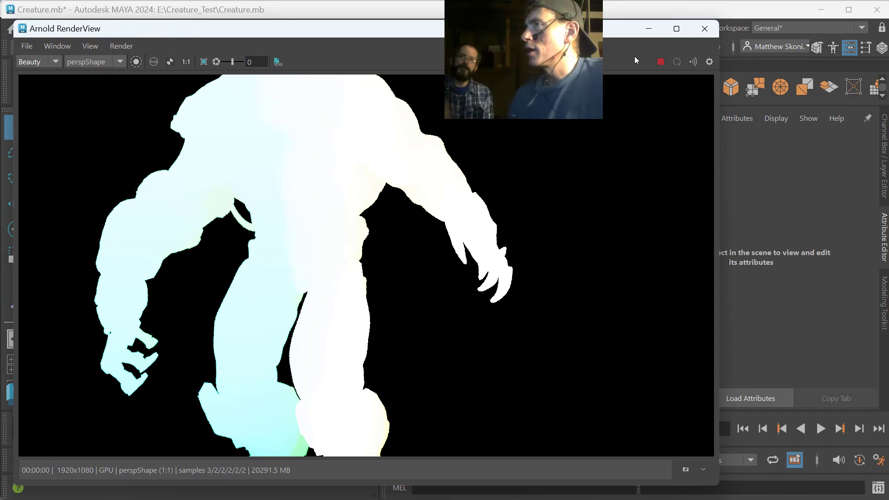